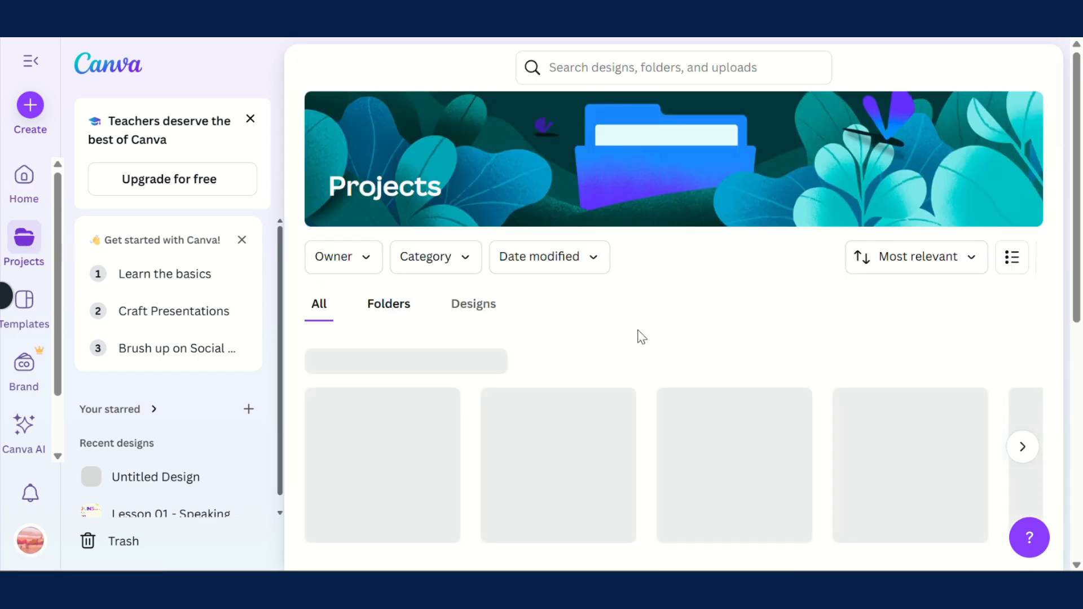
- Look over the recent designs in Projects, and browse the Templates page
scroll(641, 337, "down", 3)
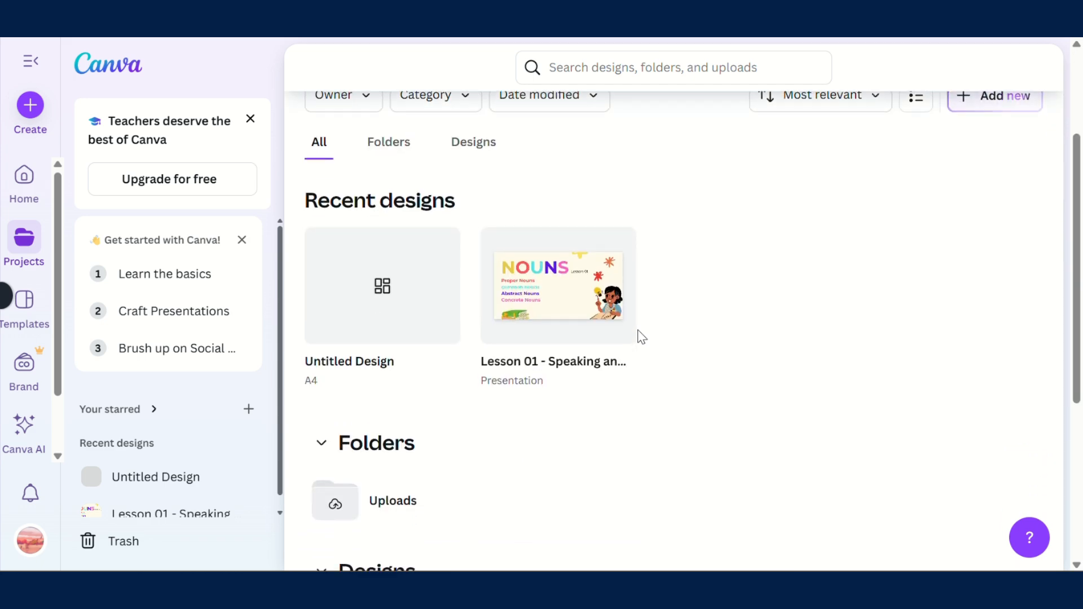
scroll(641, 337, "up", 3)
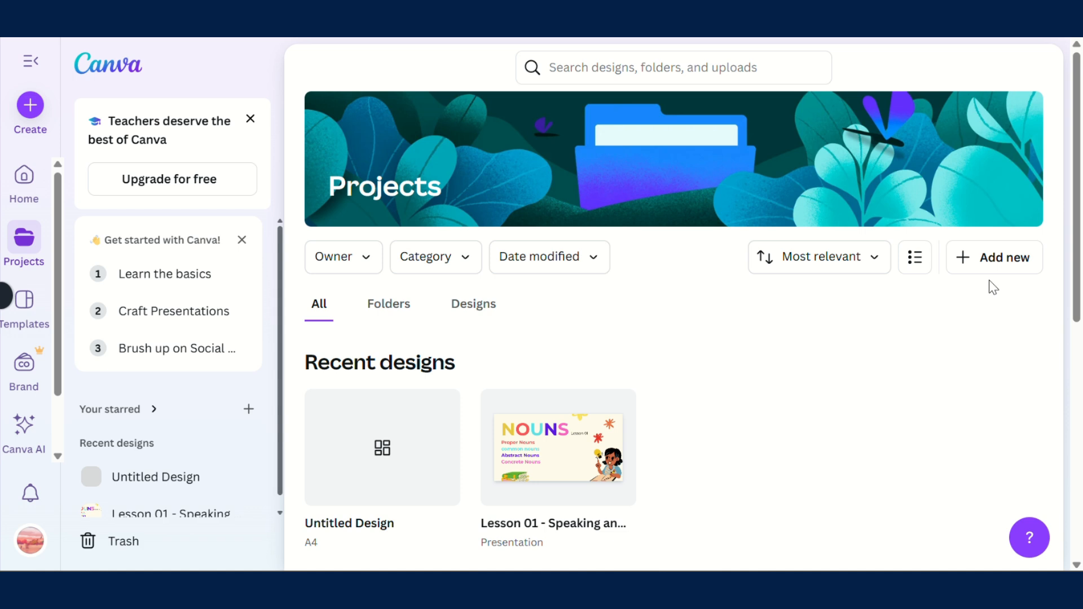
left_click(22, 307)
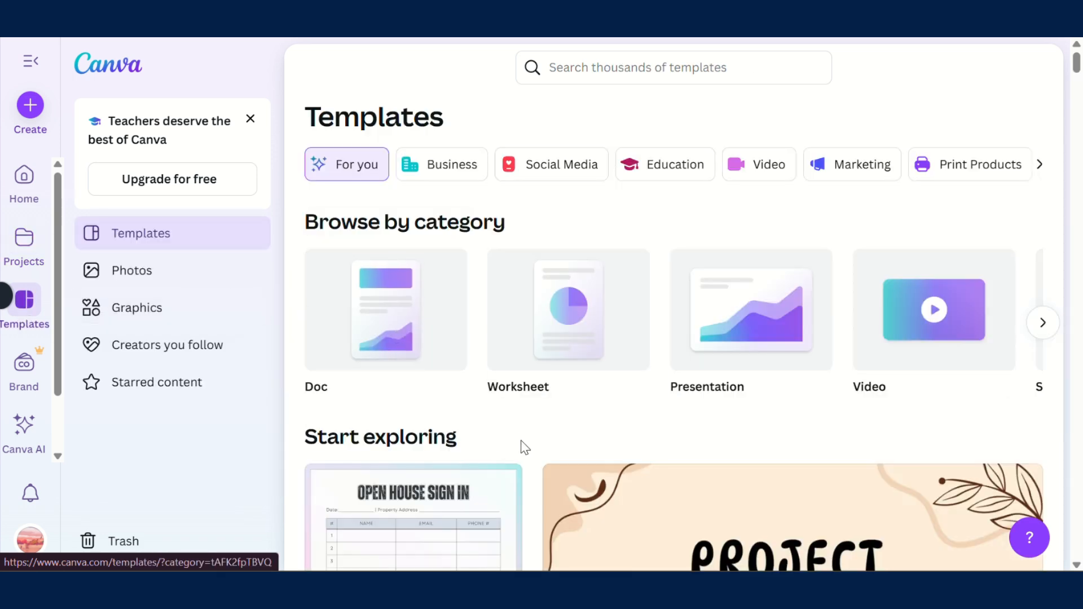
scroll(522, 445, "down", 1)
scroll(523, 448, "down", 5)
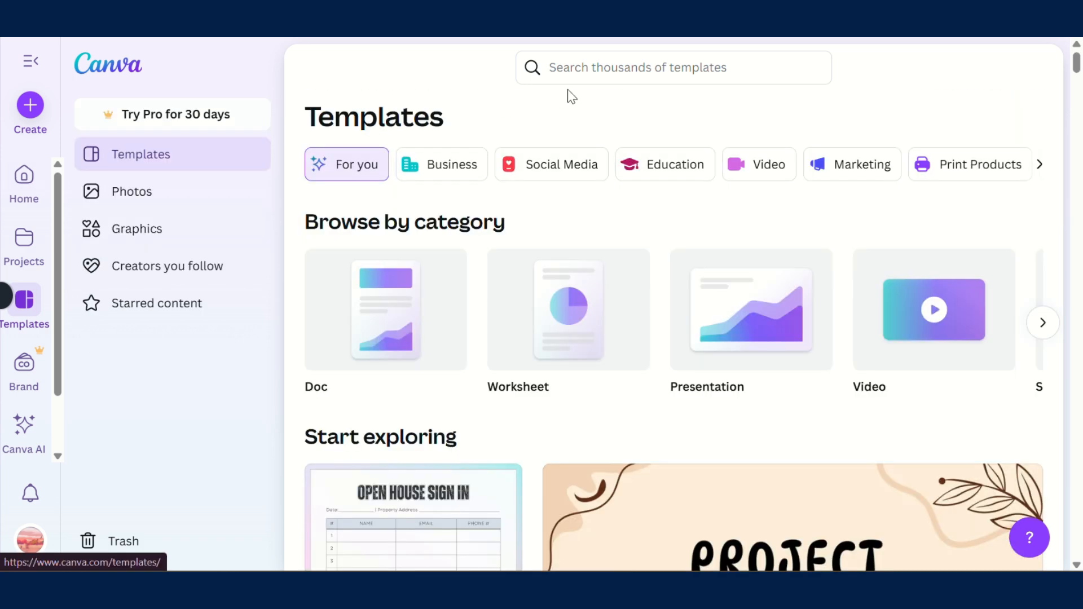
- Search the Canva templates for "presentation" and look through the matching designs
left_click(595, 73)
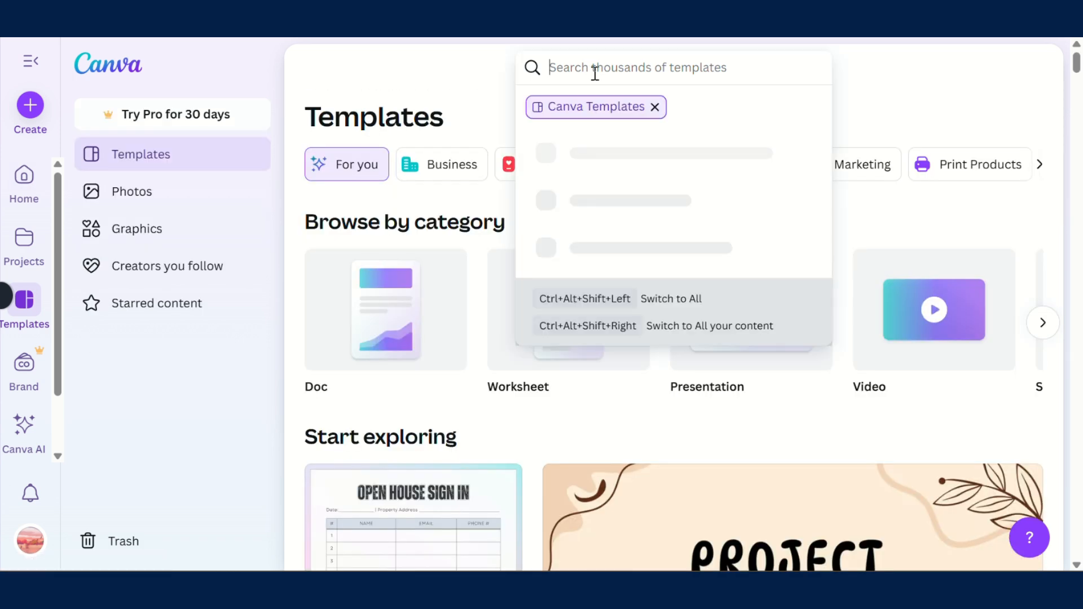
type("prese")
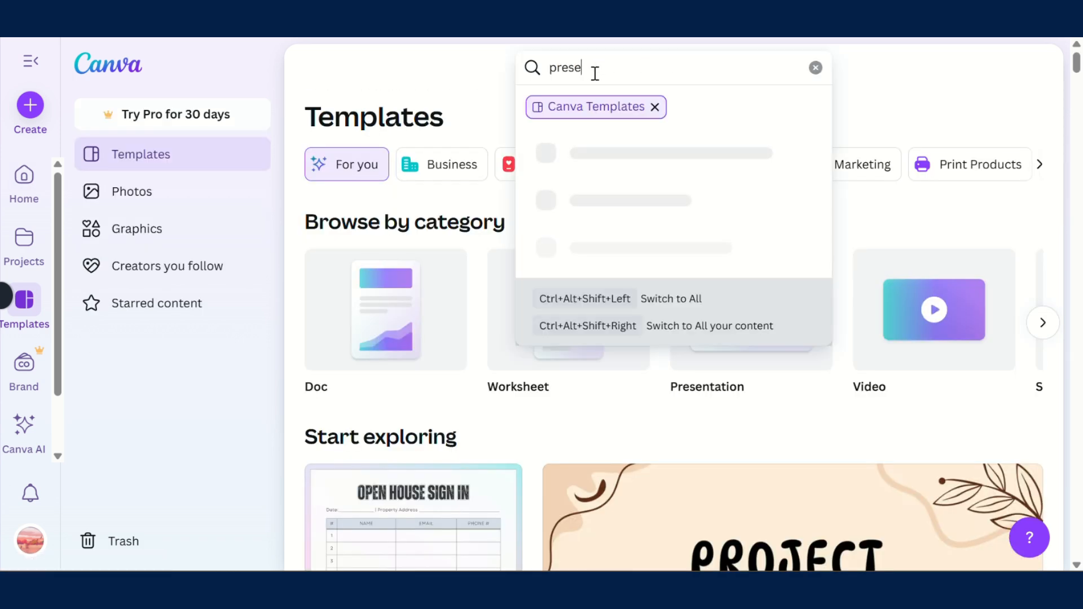
type("ntation")
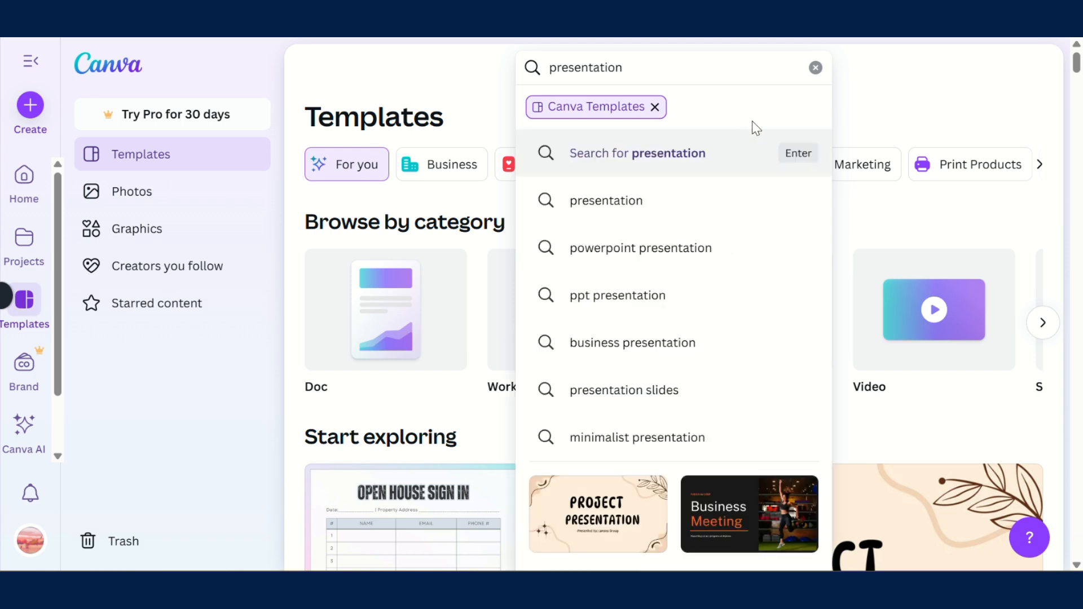
left_click(795, 151)
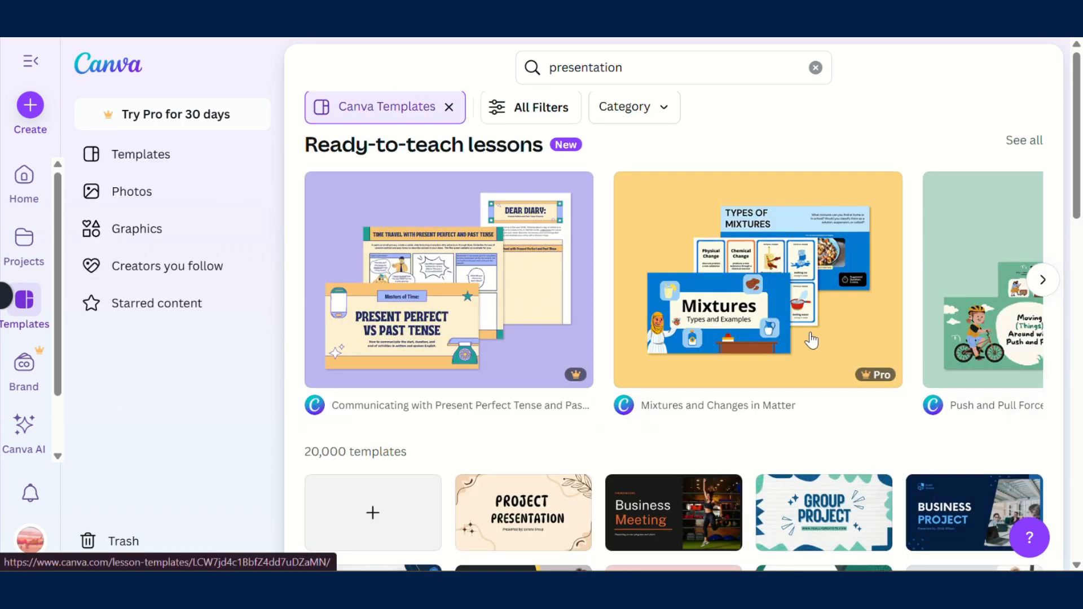
scroll(812, 340, "down", 8)
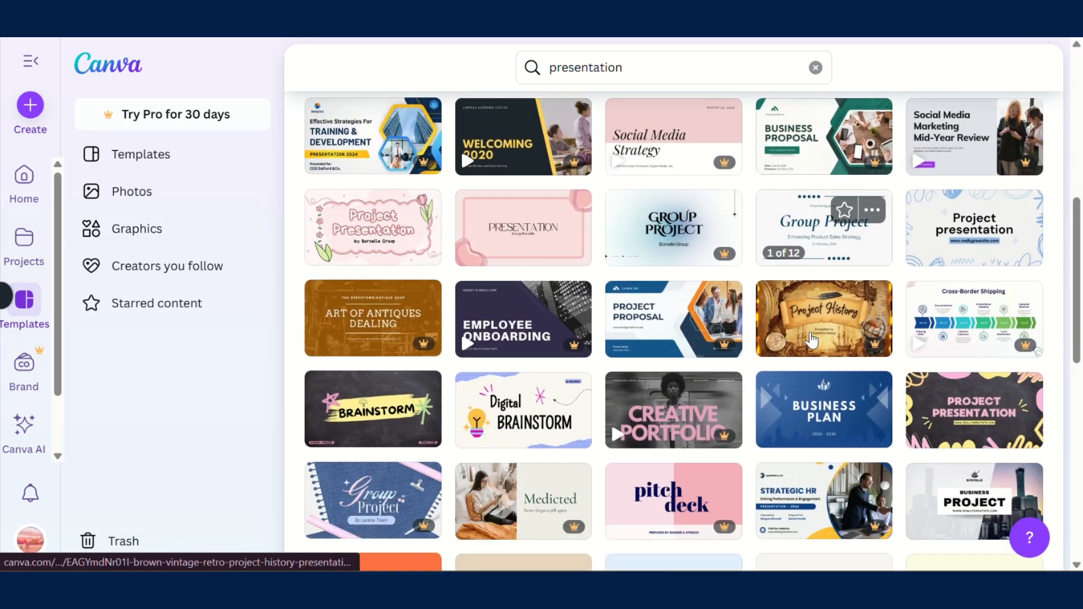
scroll(811, 340, "up", 8)
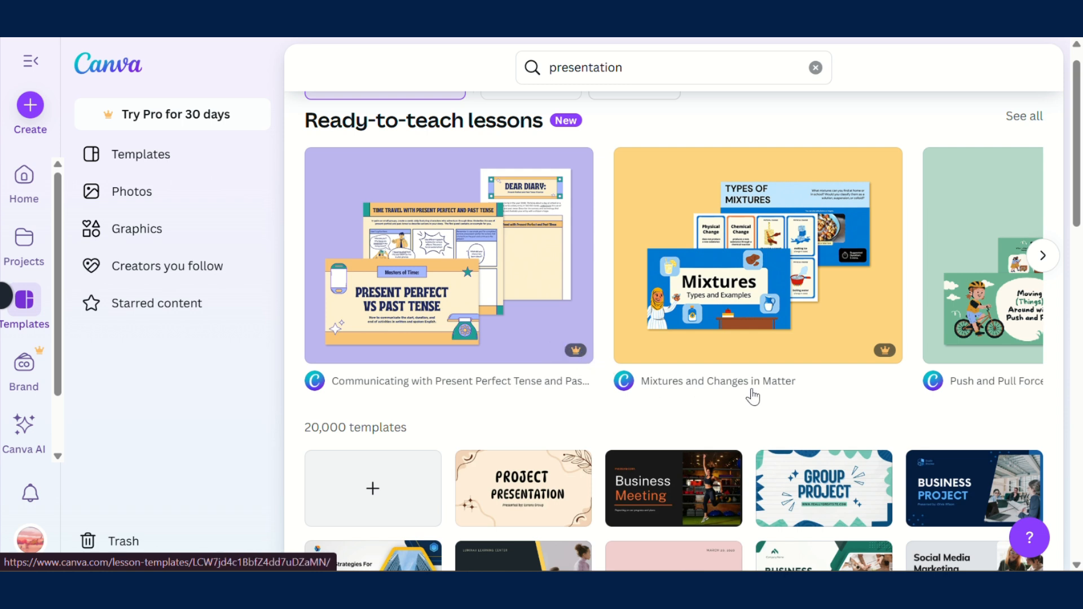
mouse_move(893, 360)
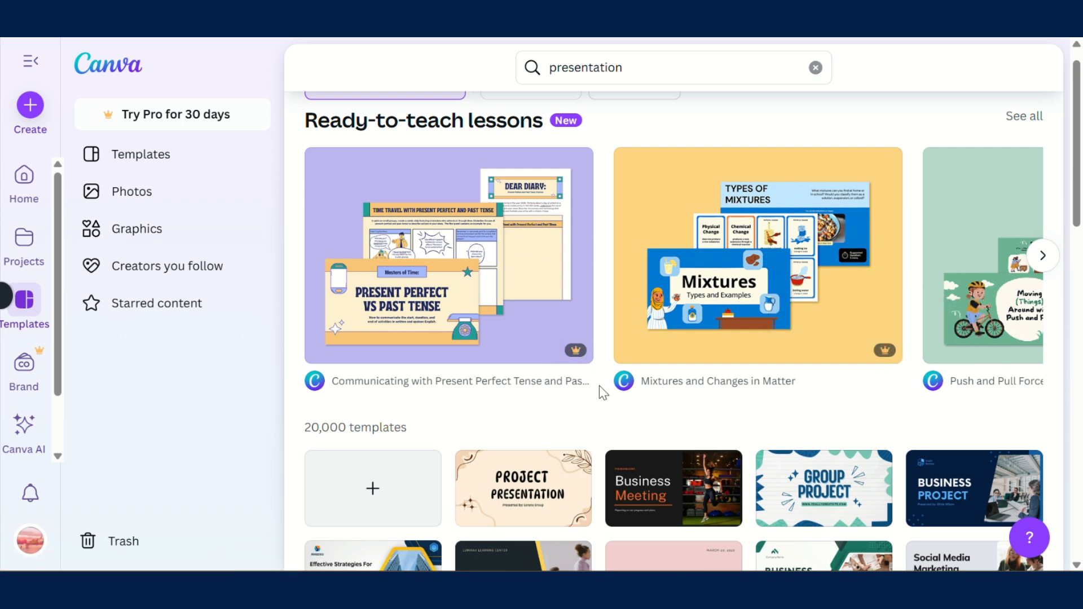
scroll(599, 385, "up", 1)
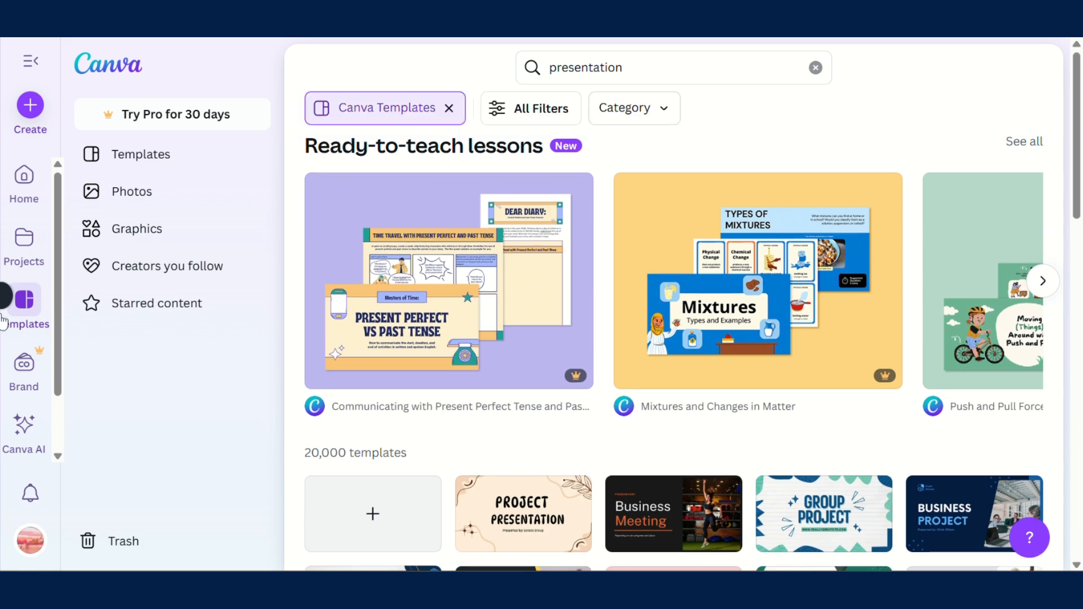
- Return to the home page and create a blank Presentation (16:9) design, searching the design types for "presentation"
left_click(19, 186)
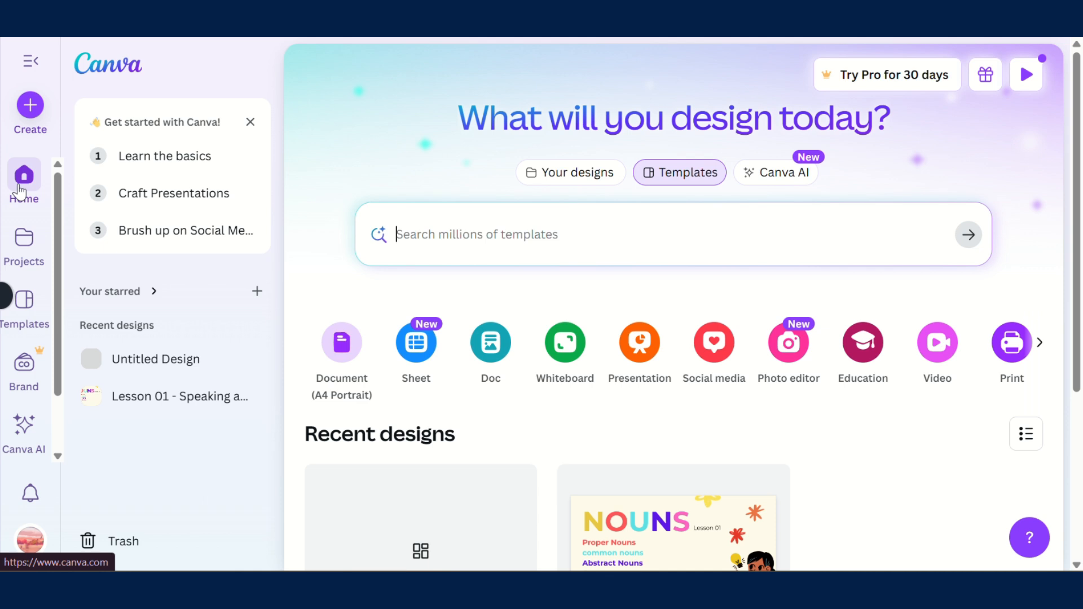
left_click(24, 111)
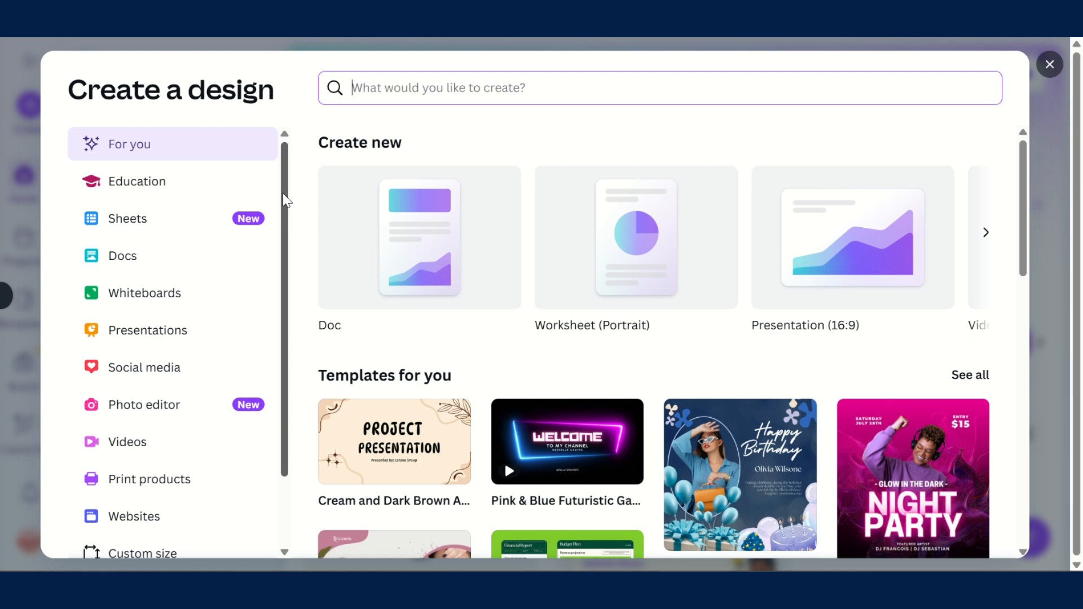
left_click_drag(287, 203, 289, 283)
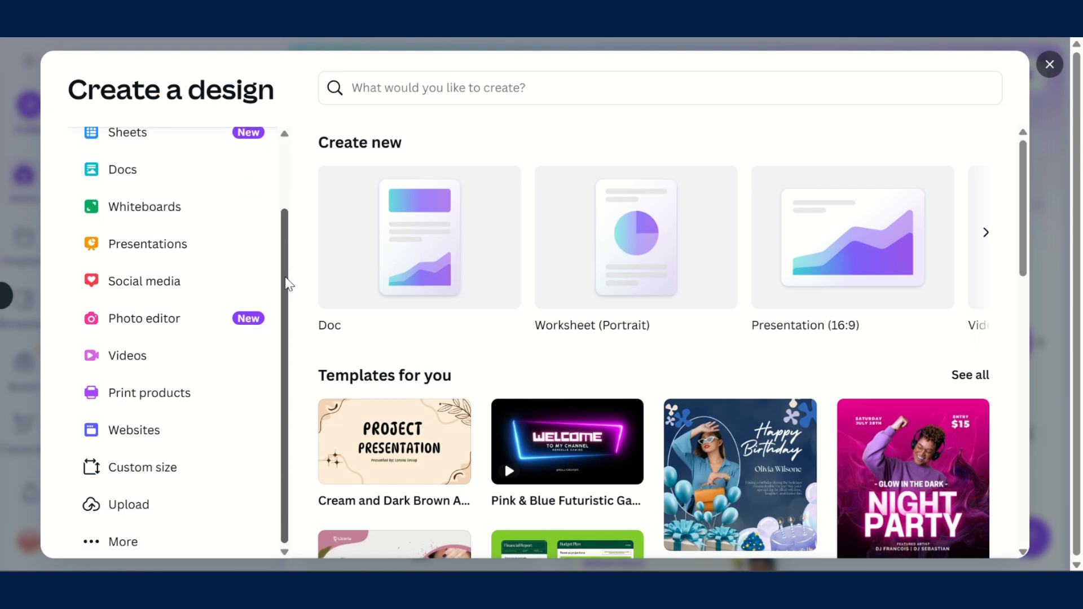
left_click_drag(289, 284, 285, 189)
left_click(416, 96)
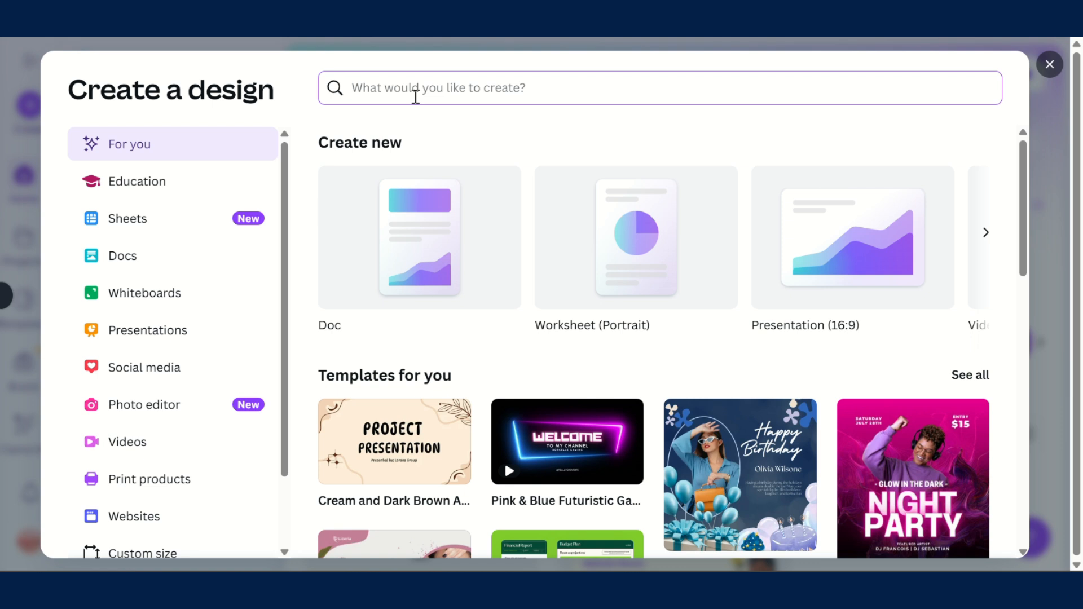
type("presentation")
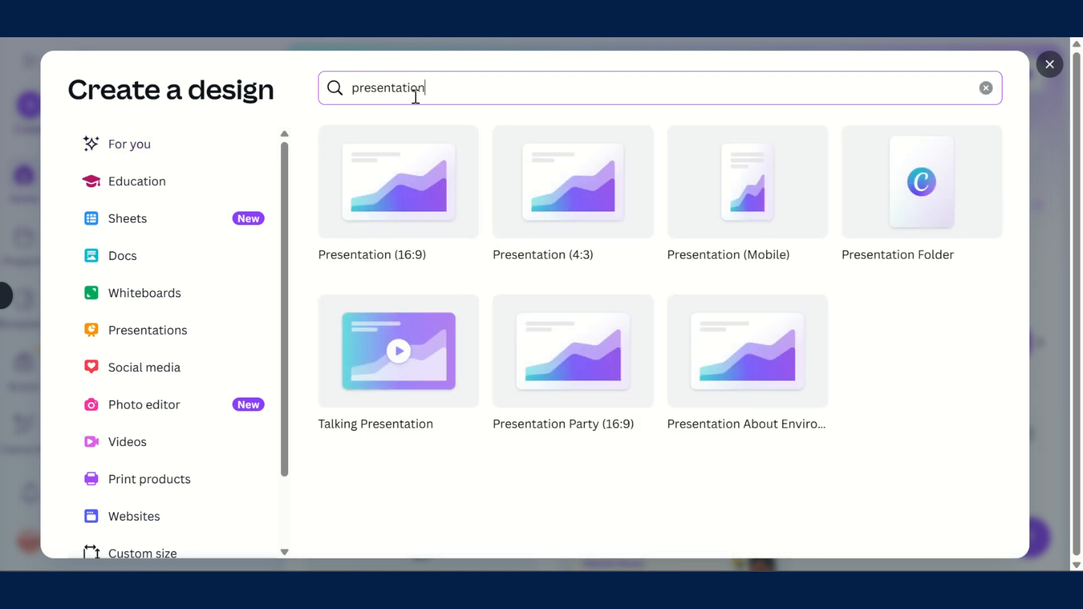
left_click(420, 208)
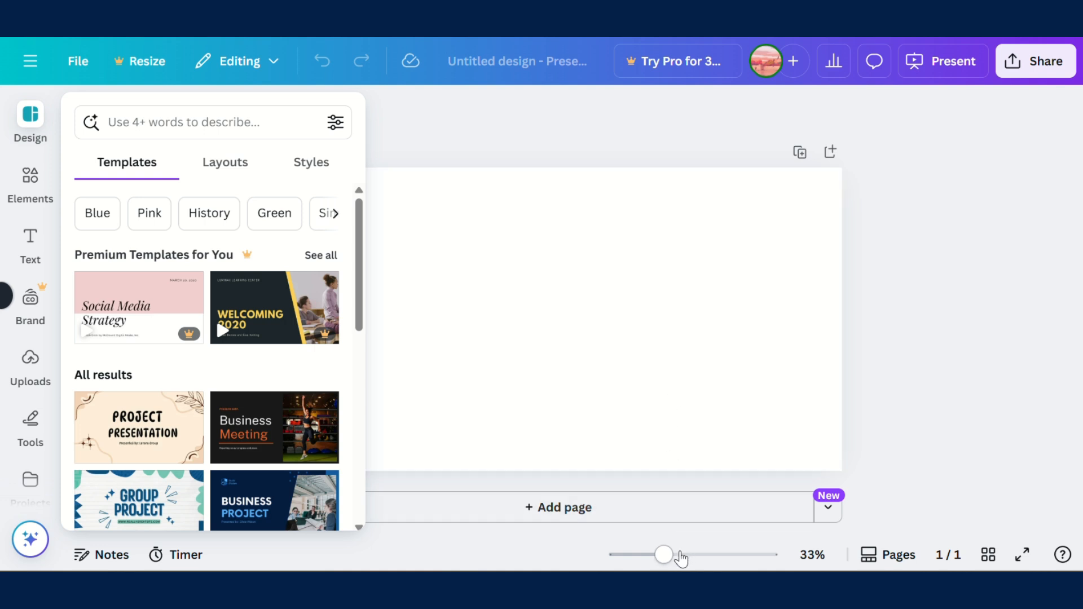
- Look through the text options and the design templates, layouts and styles offered for the blank page
mouse_move(668, 559)
left_mouse_down()
mouse_move(689, 560)
mouse_move(675, 566)
left_mouse_up()
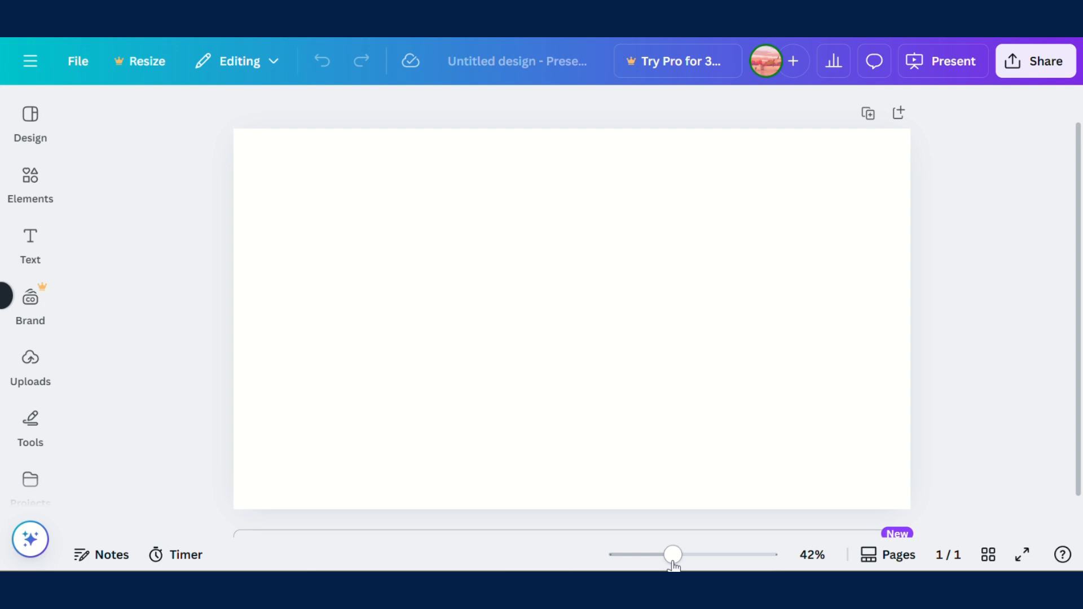
left_click(30, 242)
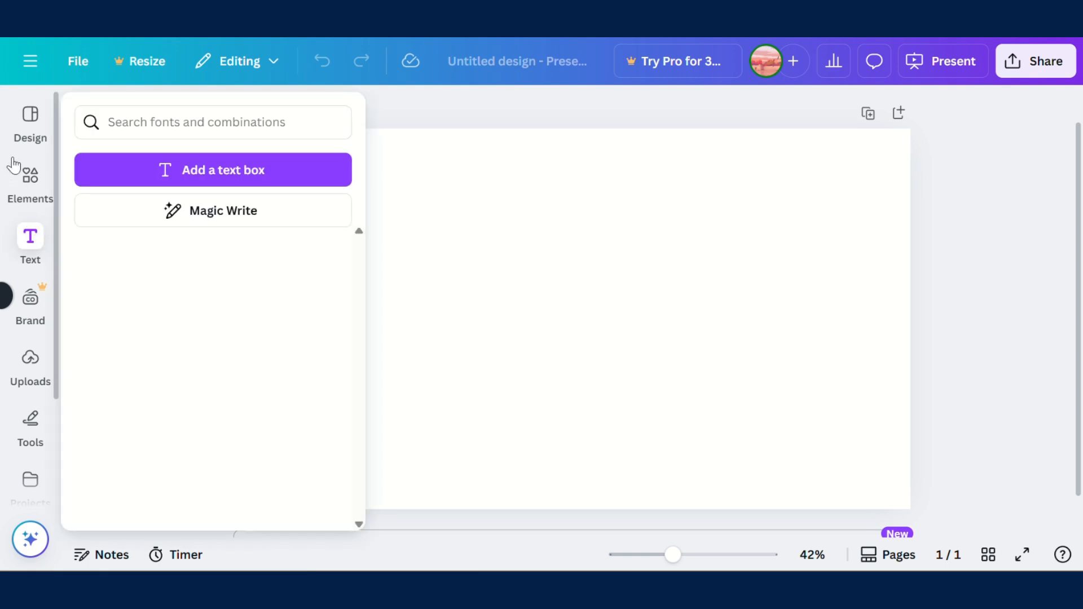
left_click(30, 121)
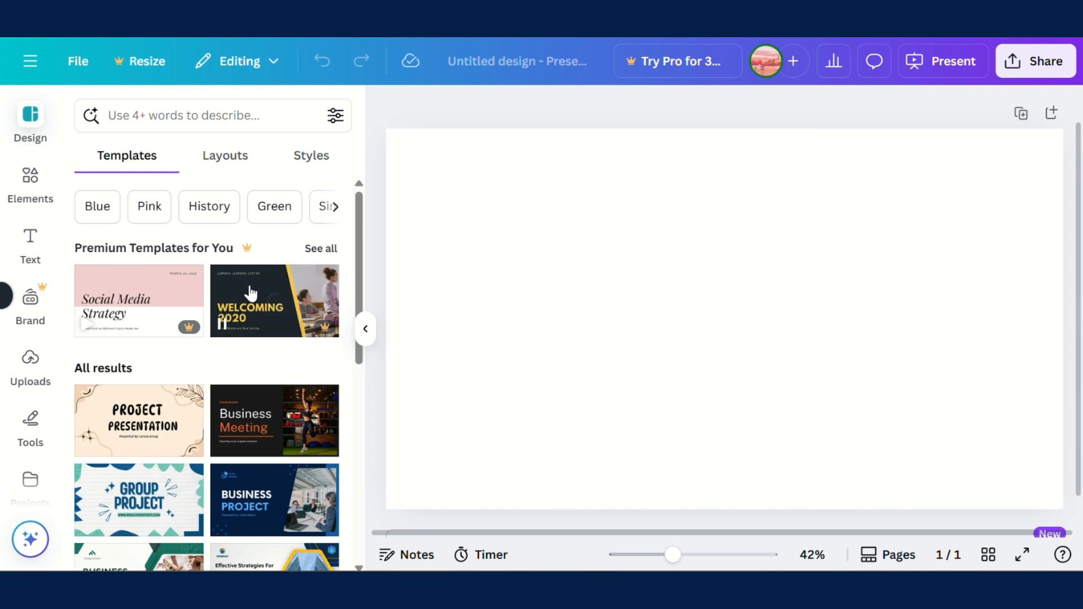
left_click(232, 162)
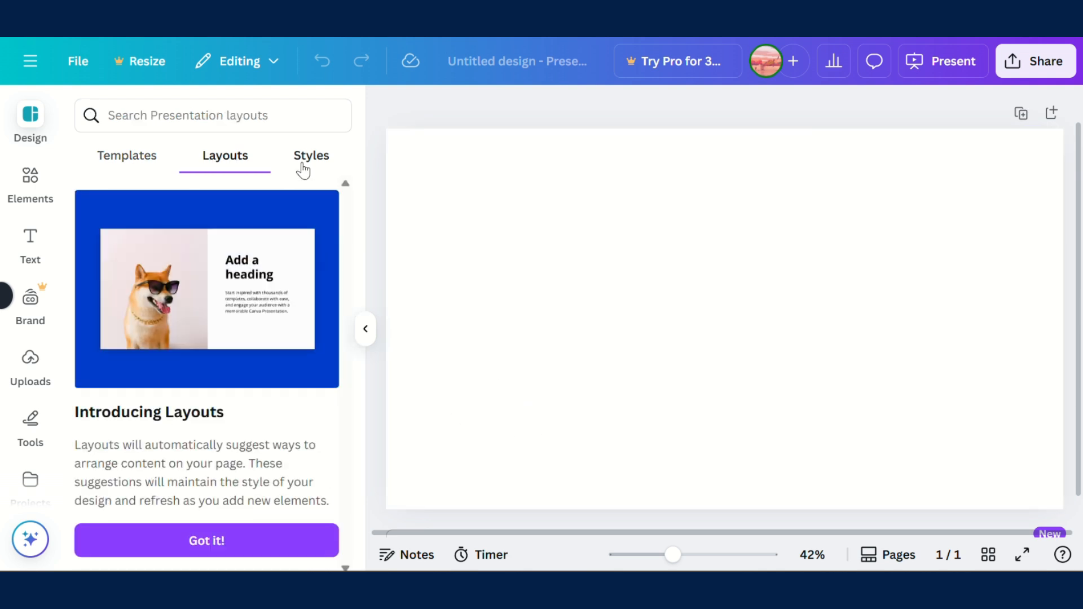
left_click(303, 166)
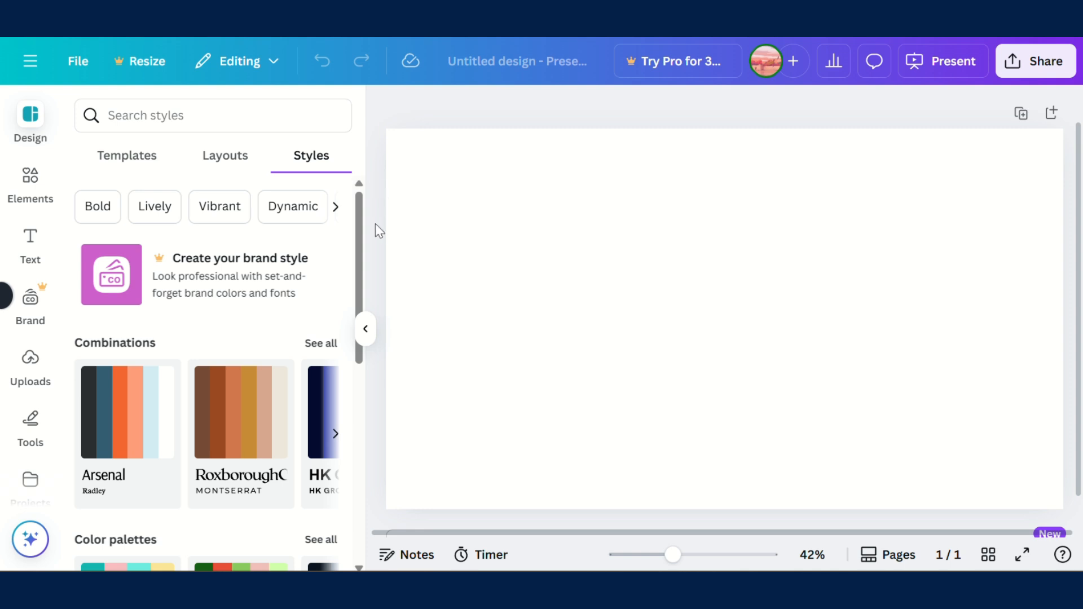
- Add a six-pointed star from the full Shapes collection to the blank page
left_click(30, 181)
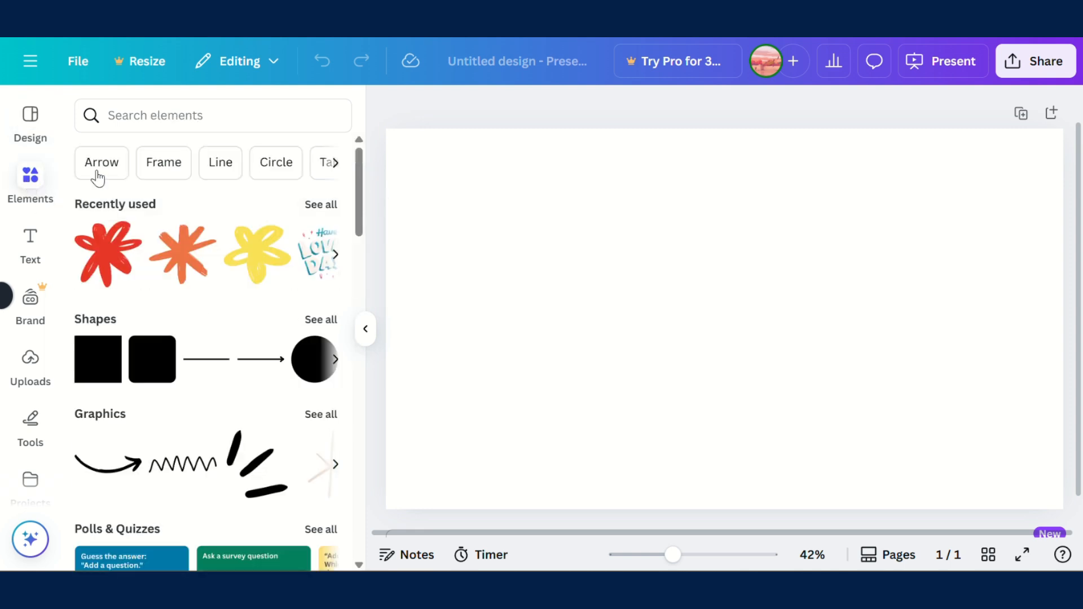
left_click_drag(358, 170, 329, 169)
left_click(315, 326)
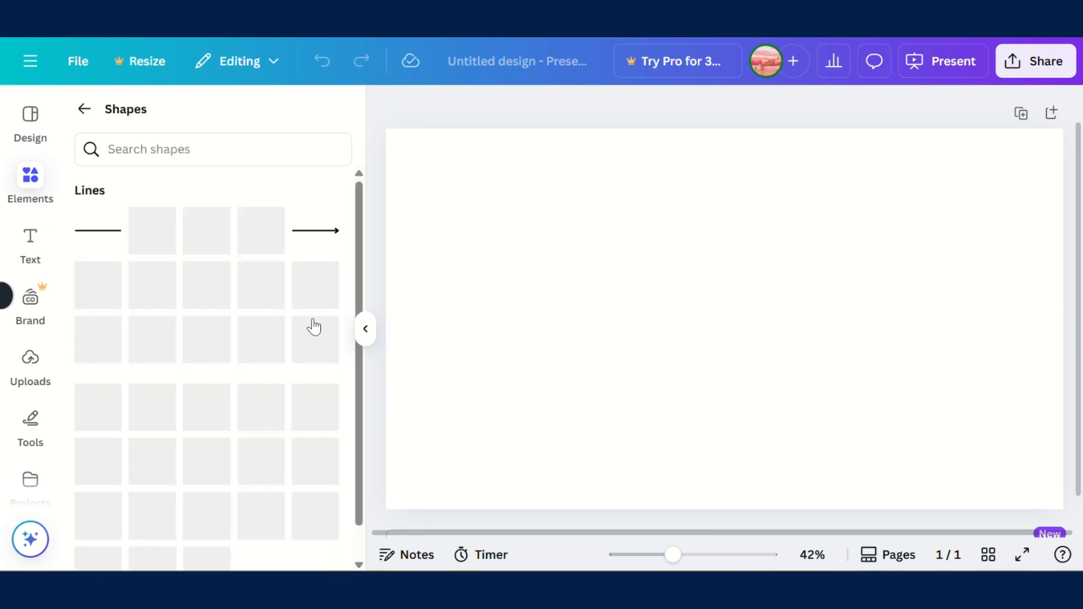
scroll(308, 420, "down", 3)
scroll(308, 420, "down", 1)
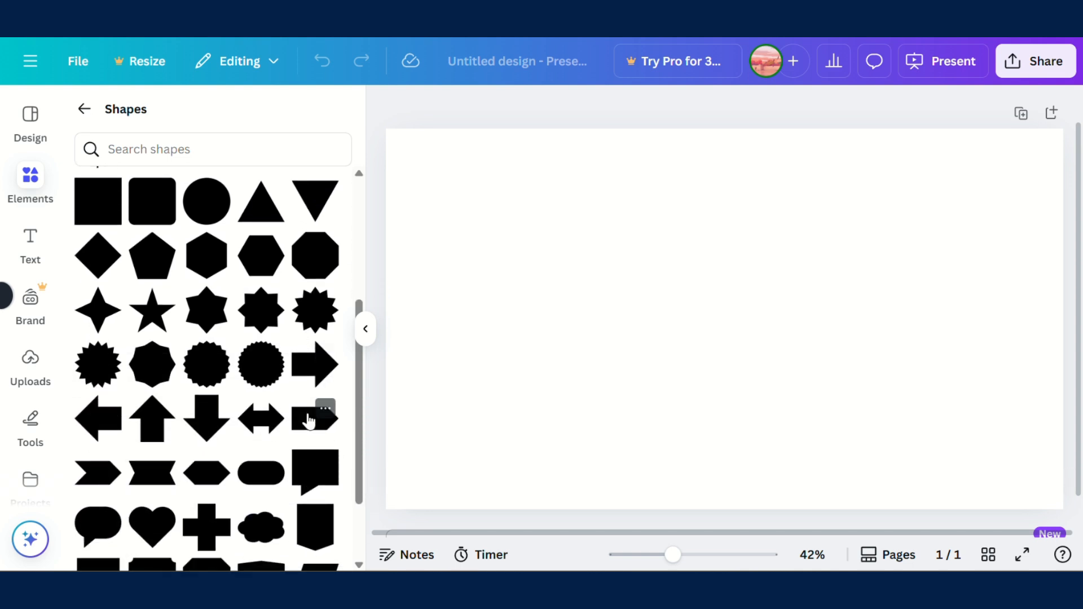
scroll(307, 420, "up", 1)
left_click(206, 326)
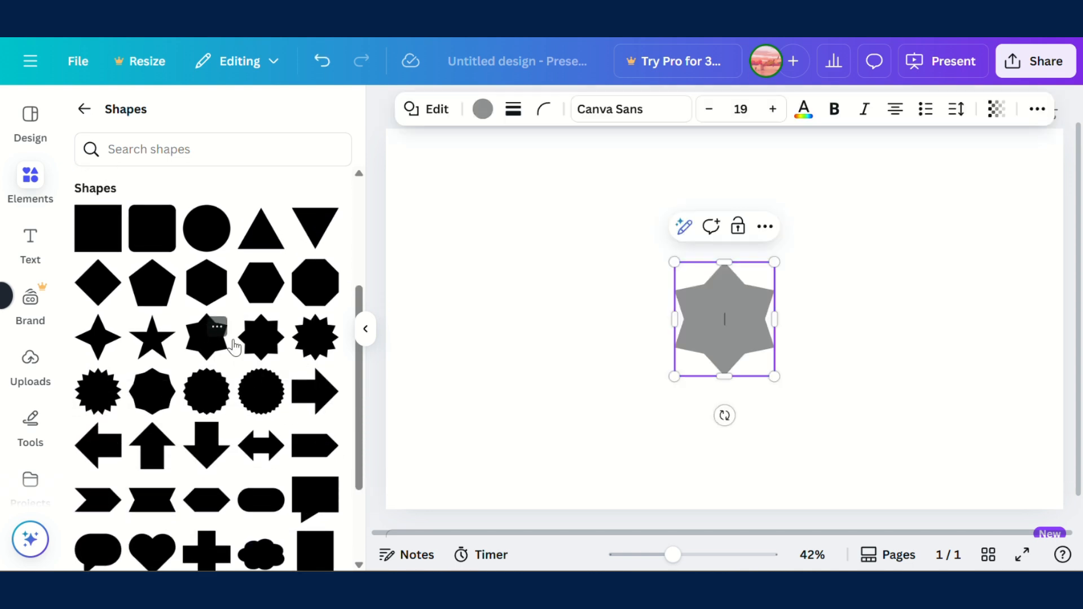
left_click(610, 297)
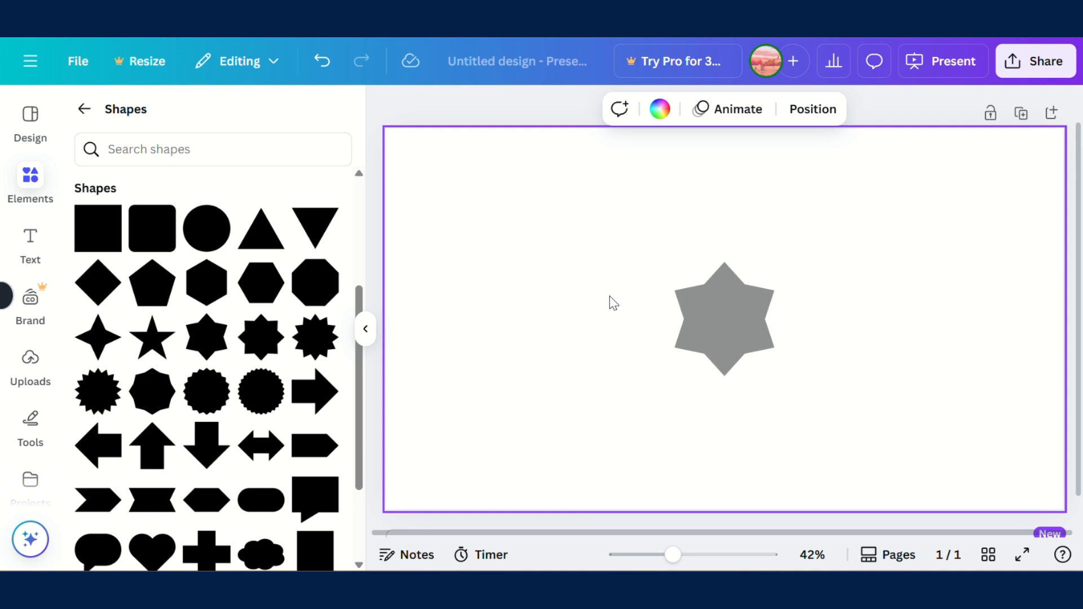
- Make the star slightly smaller and rotate it a quarter turn
left_click(749, 296)
left_click(484, 110)
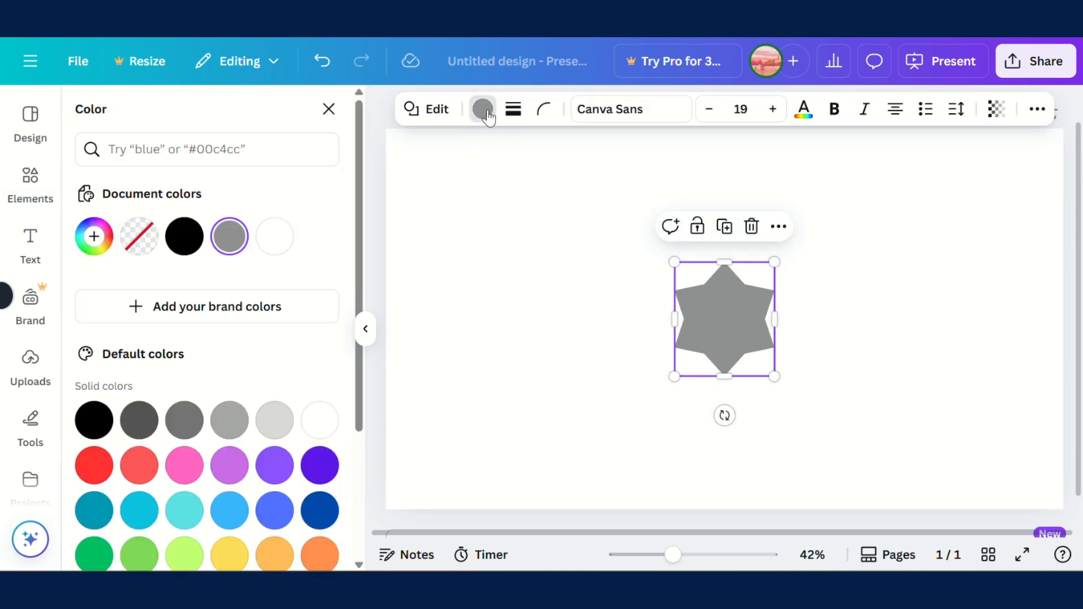
left_click(328, 109)
mouse_move(675, 262)
left_mouse_down()
mouse_move(542, 225)
mouse_move(682, 271)
left_mouse_up()
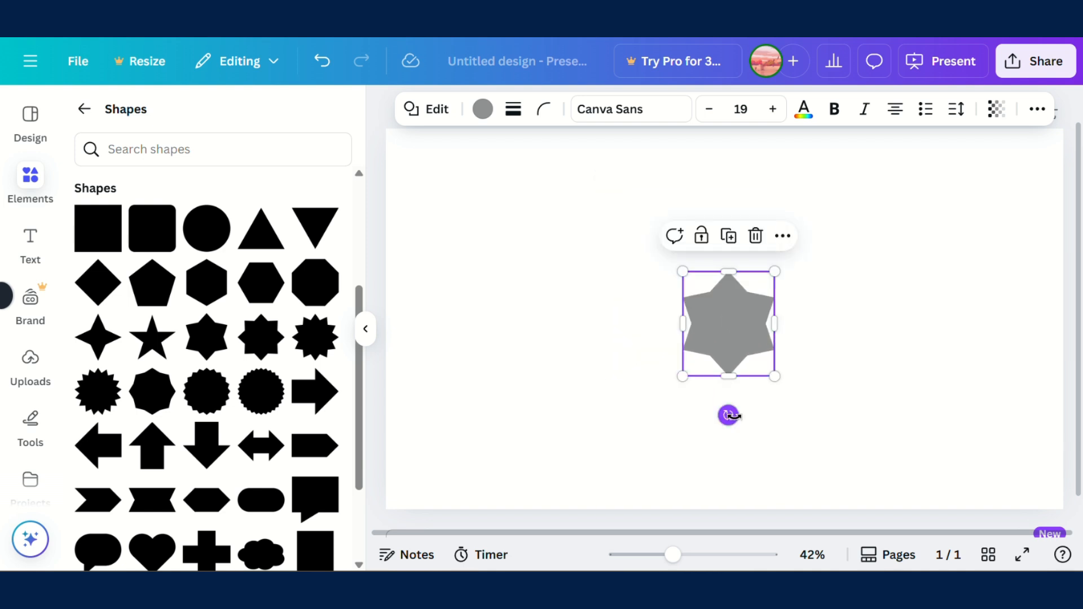
left_click_drag(728, 415, 783, 357)
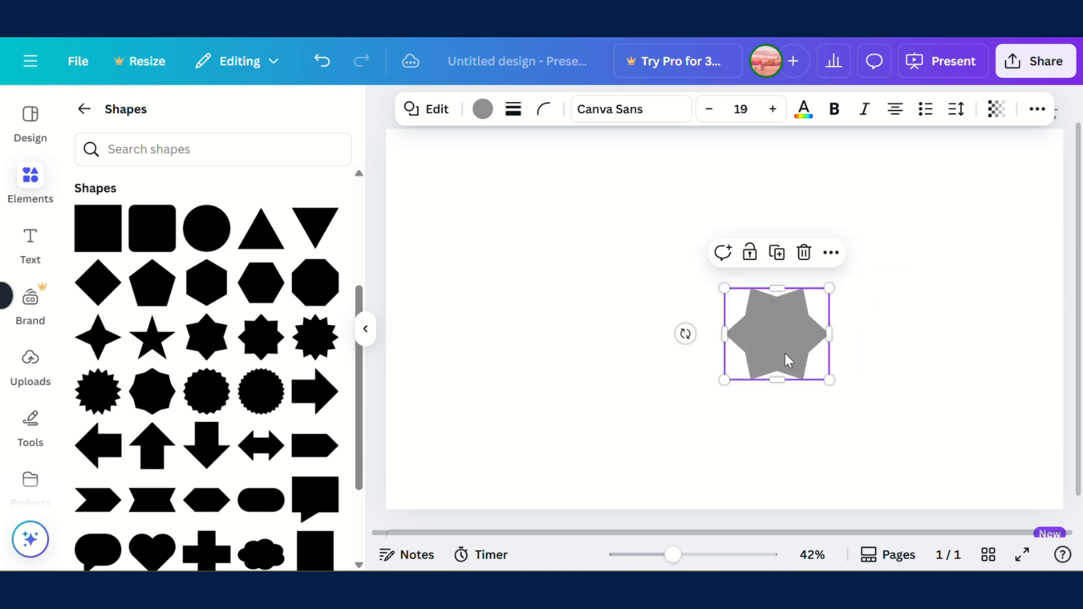
- Delete the star from the page and return to the elements overview
left_click(805, 253)
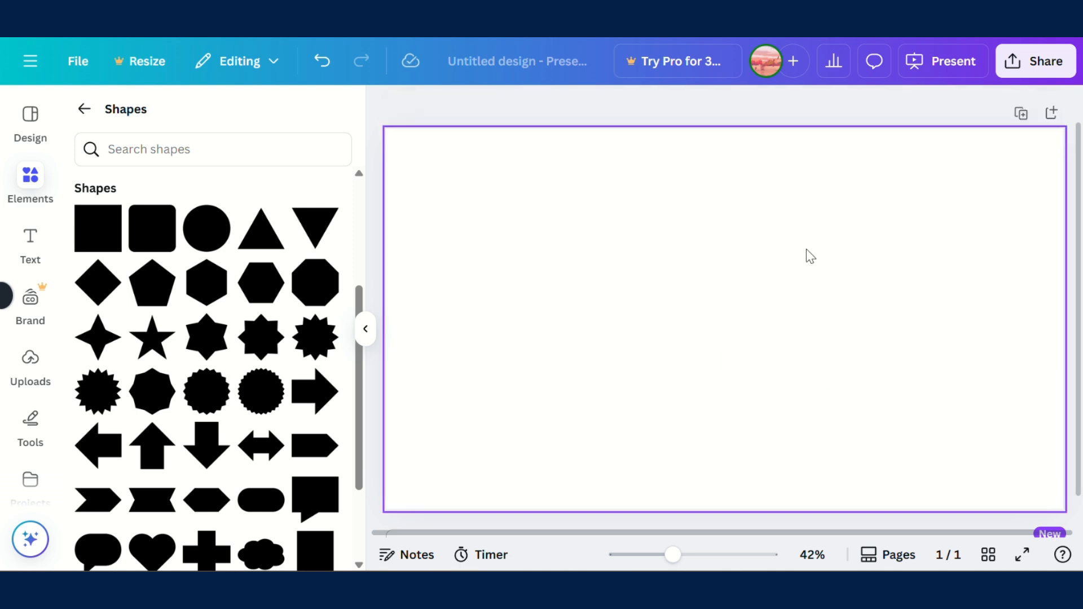
left_click(84, 109)
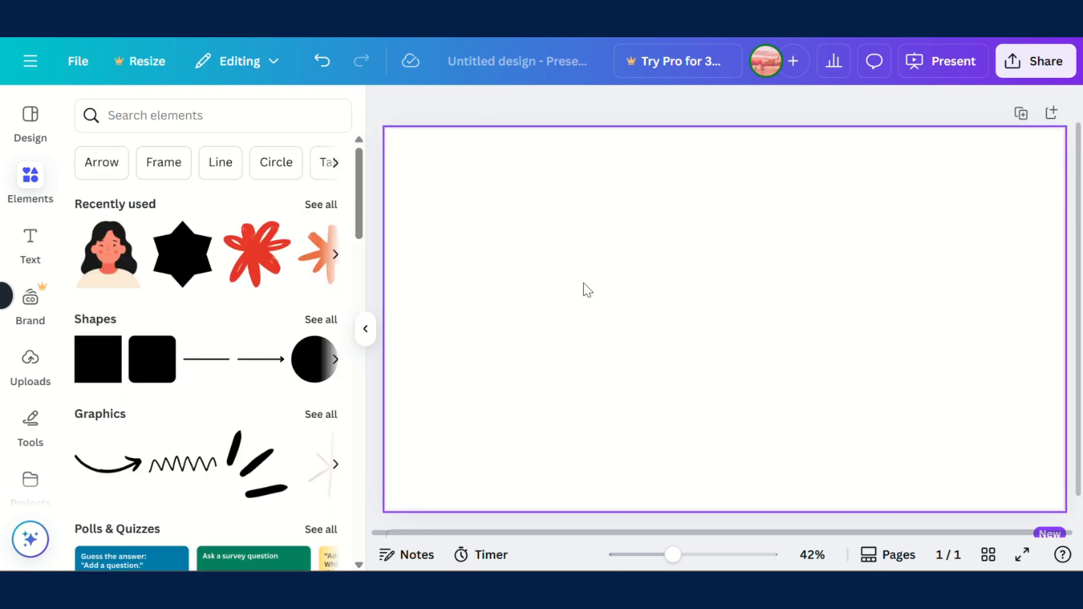
- Set the blank page's background to the pale yellow solid colour #FFFCE4
left_click(643, 324)
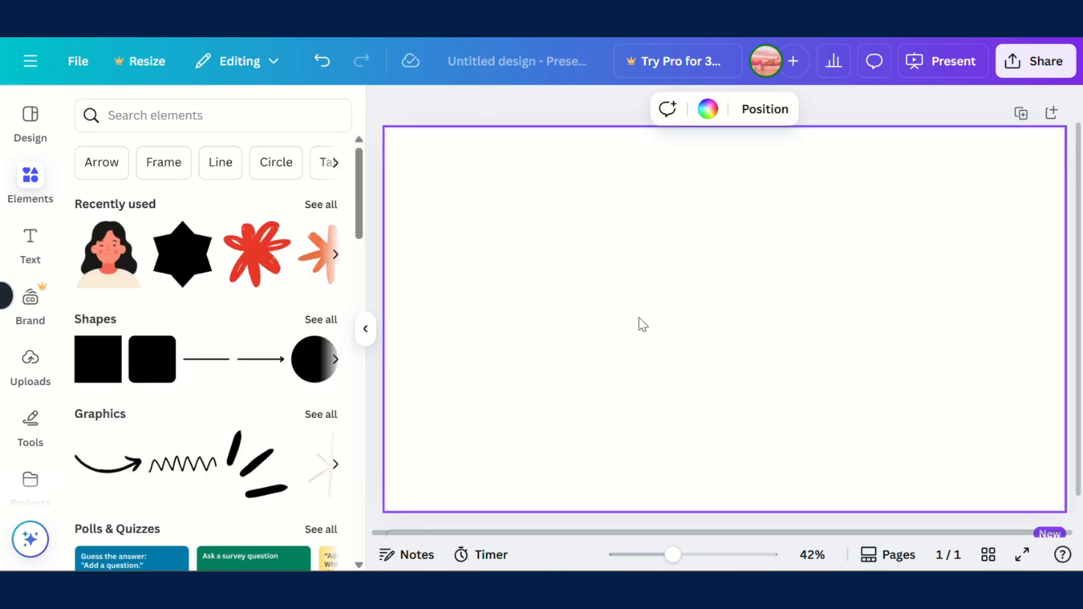
left_click(709, 108)
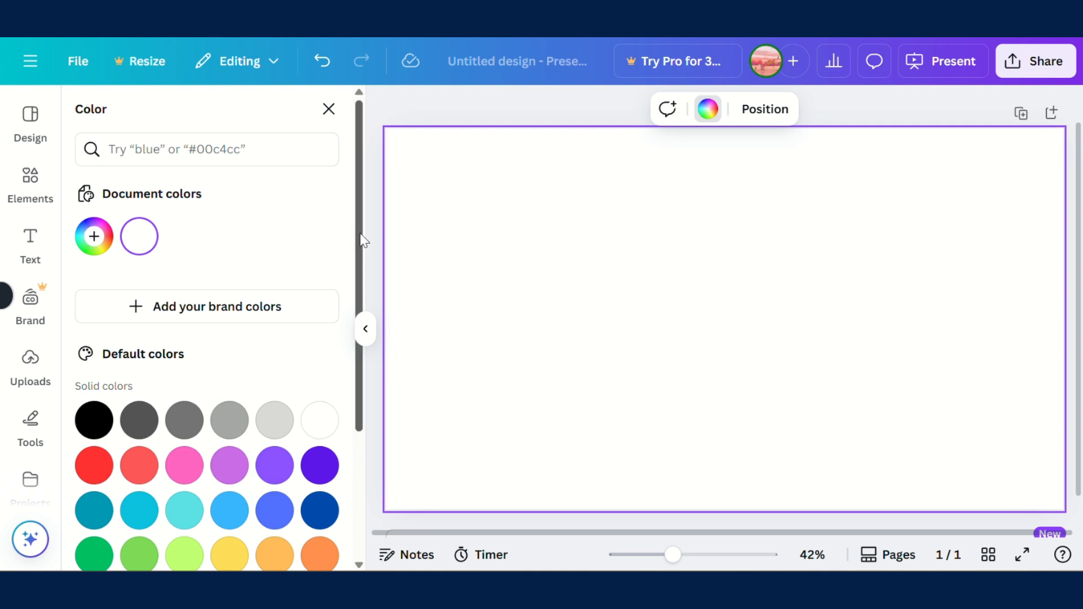
left_click_drag(360, 232, 107, 237)
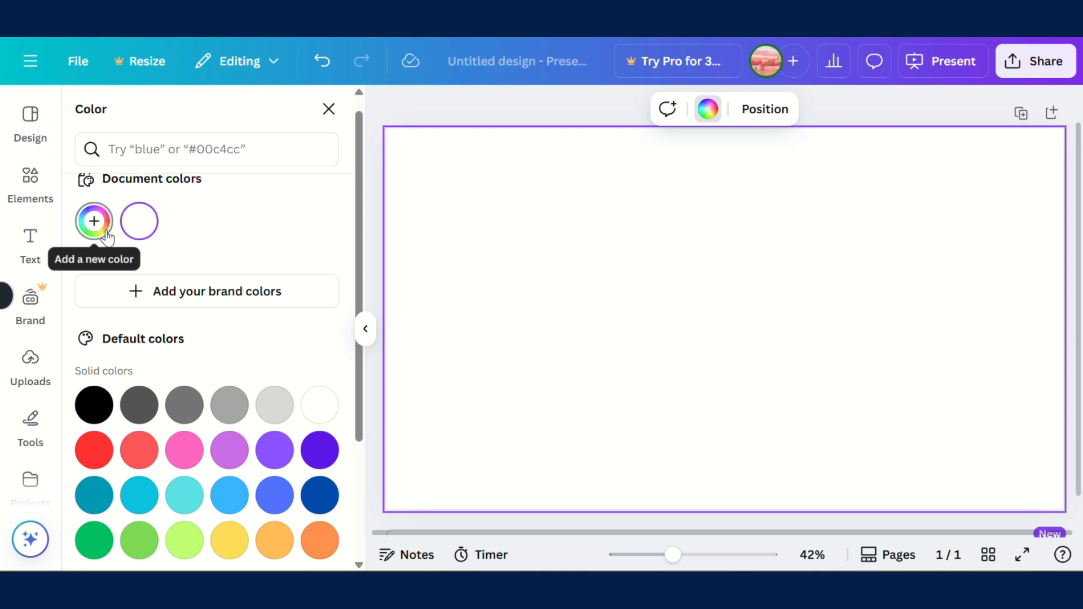
left_click(106, 233)
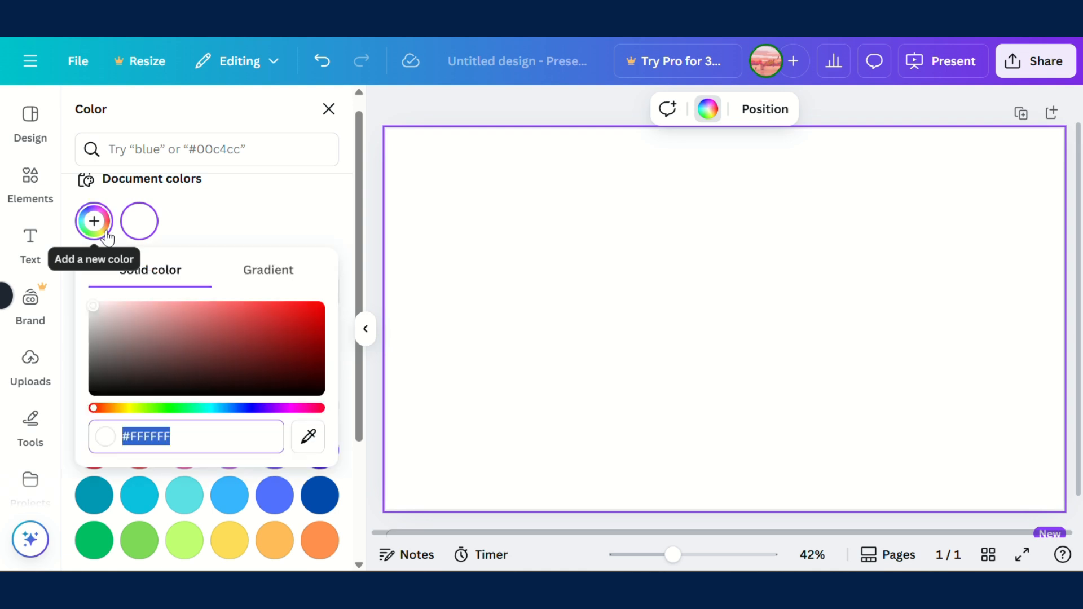
left_click_drag(99, 408, 126, 408)
left_click_drag(111, 307, 114, 283)
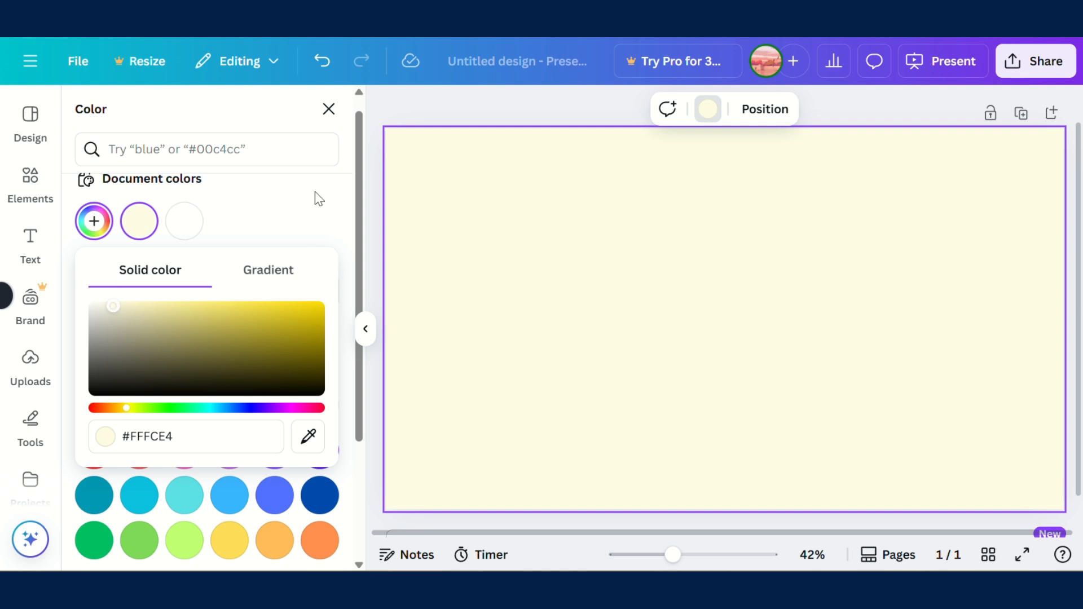
left_click(304, 202)
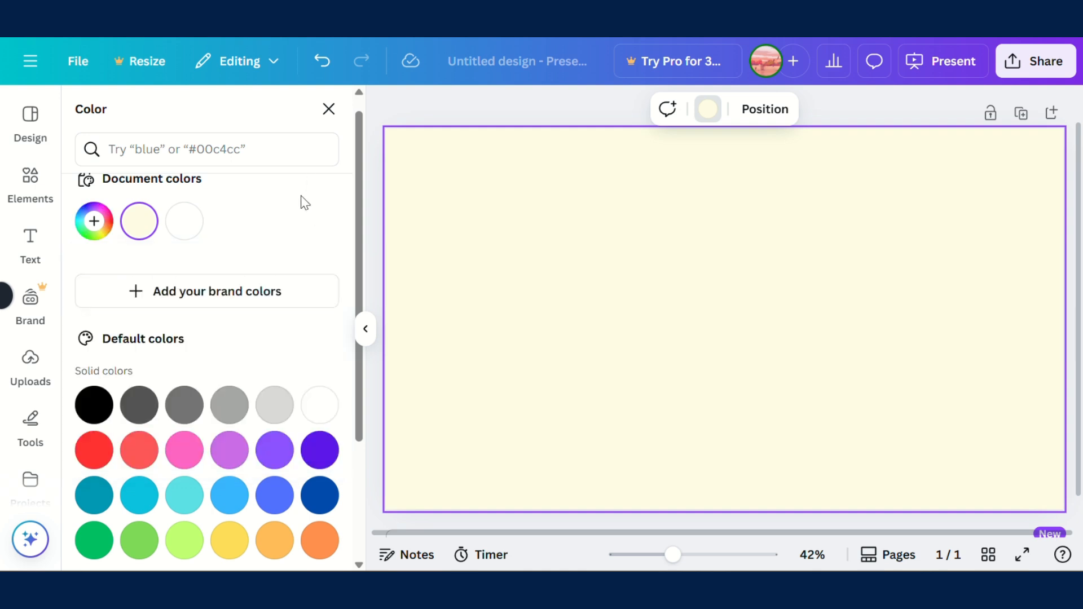
left_click(329, 109)
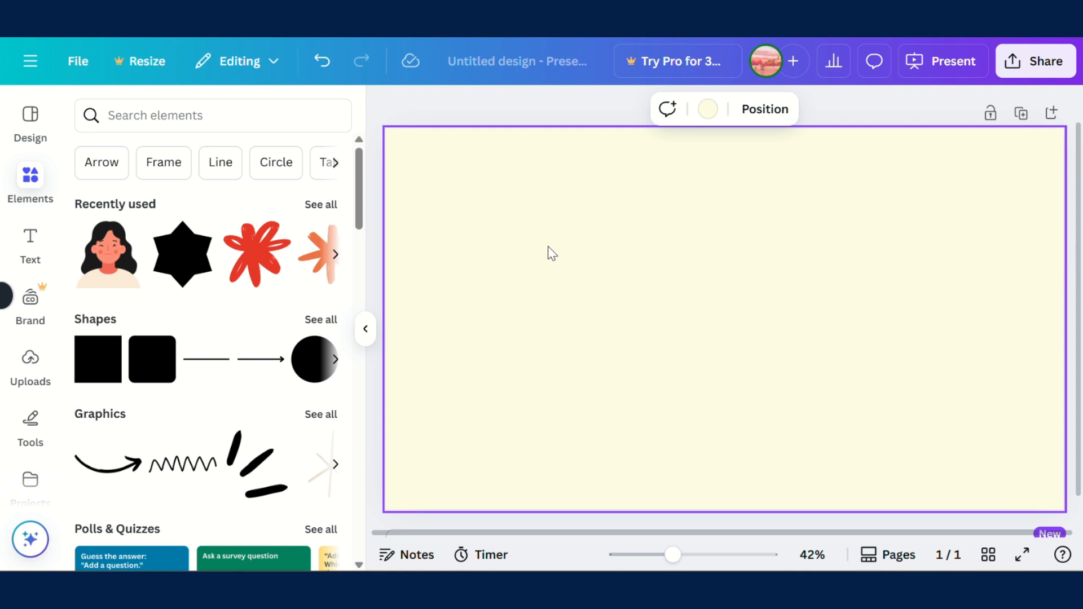
- Search the elements library for "noun"
left_click(169, 120)
type("nou")
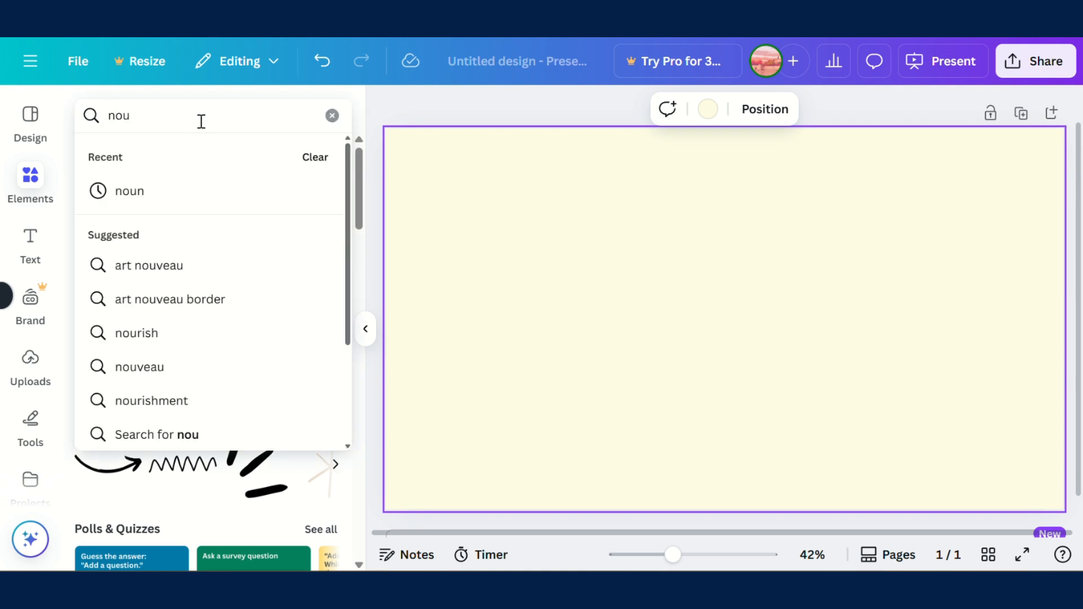
type("n")
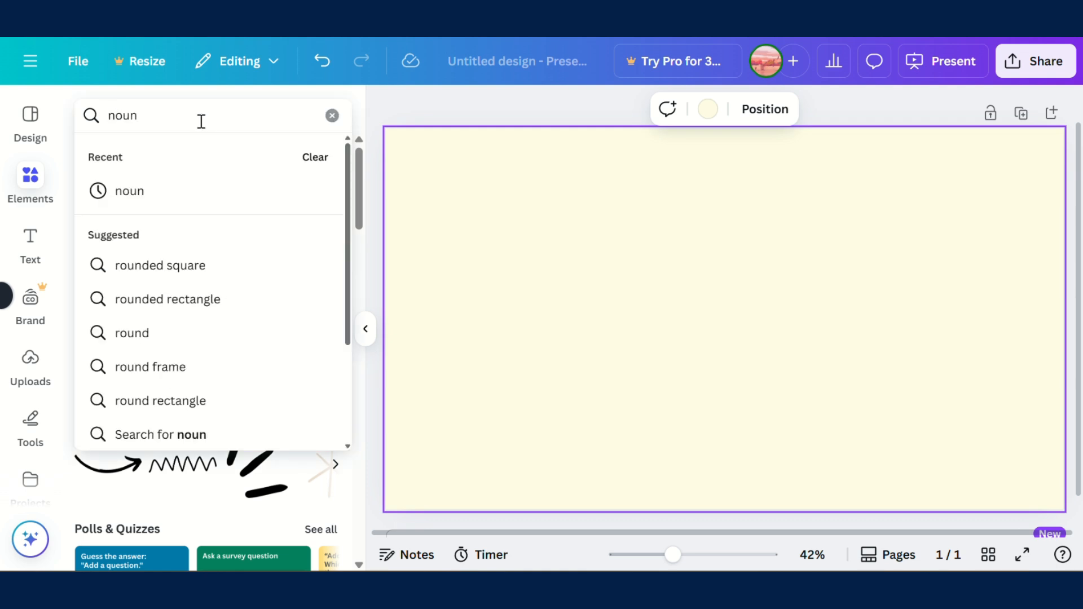
key("Return")
- Find a "little girl" graphic and place the girl with the light bulb and open book in the page's lower-right corner
double_click(192, 114)
type("l")
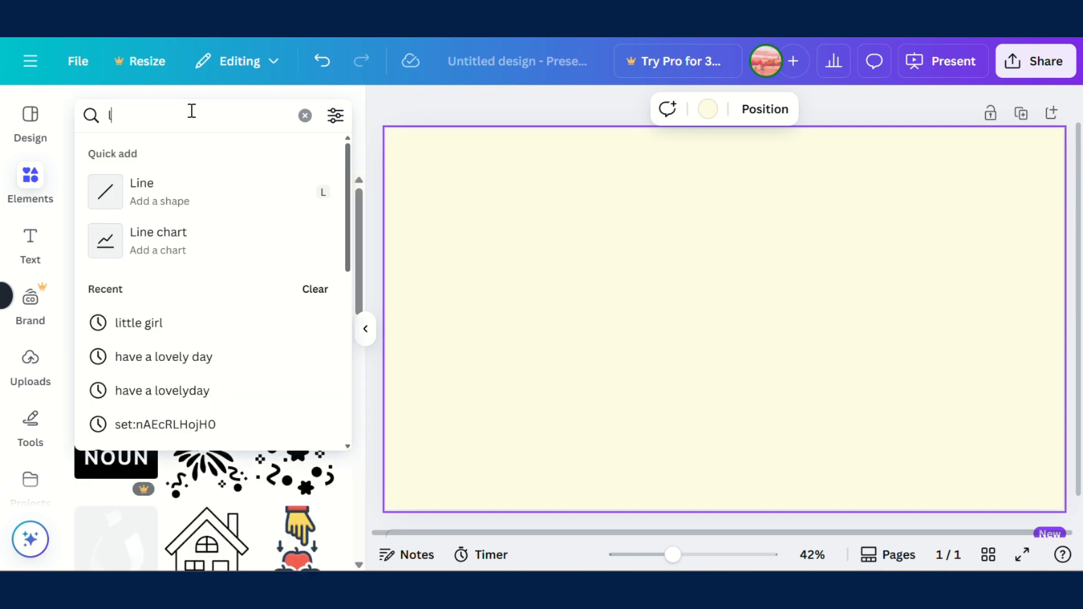
type("ittle girl")
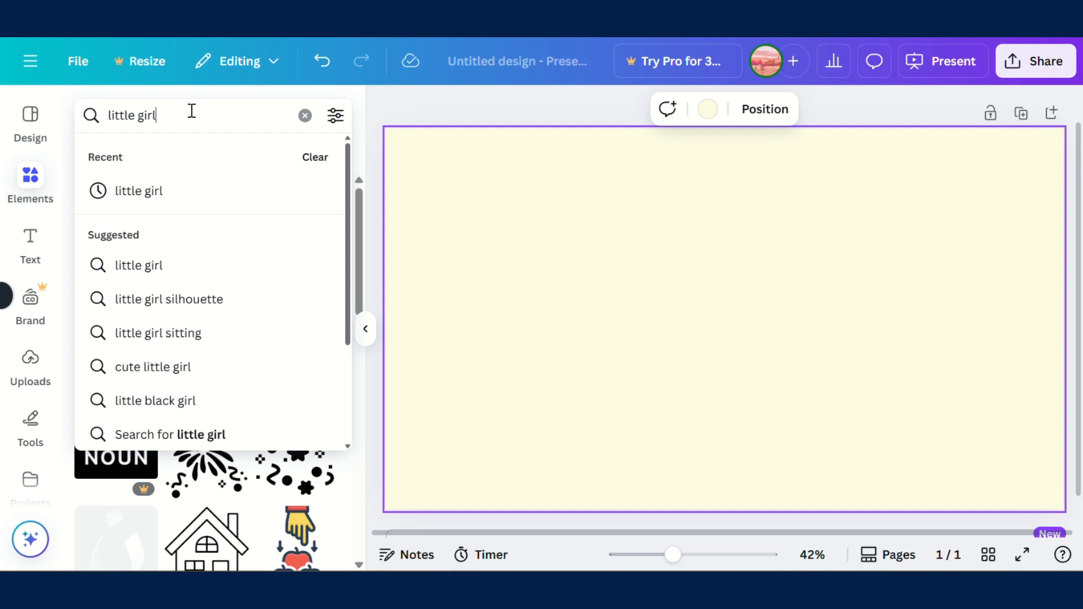
key("Return")
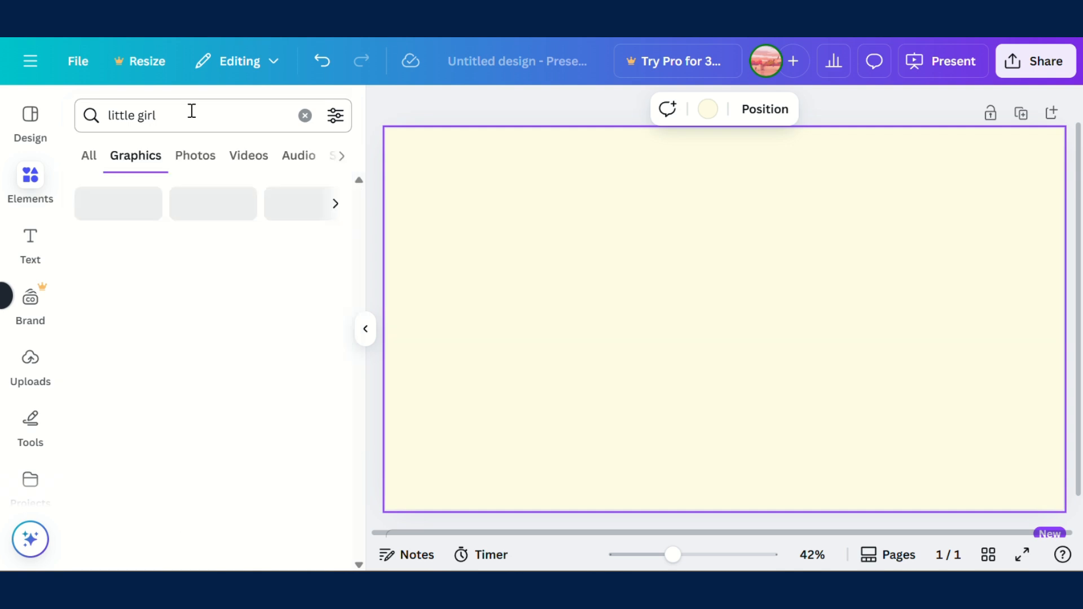
scroll(161, 374, "down", 2)
scroll(161, 374, "down", 10)
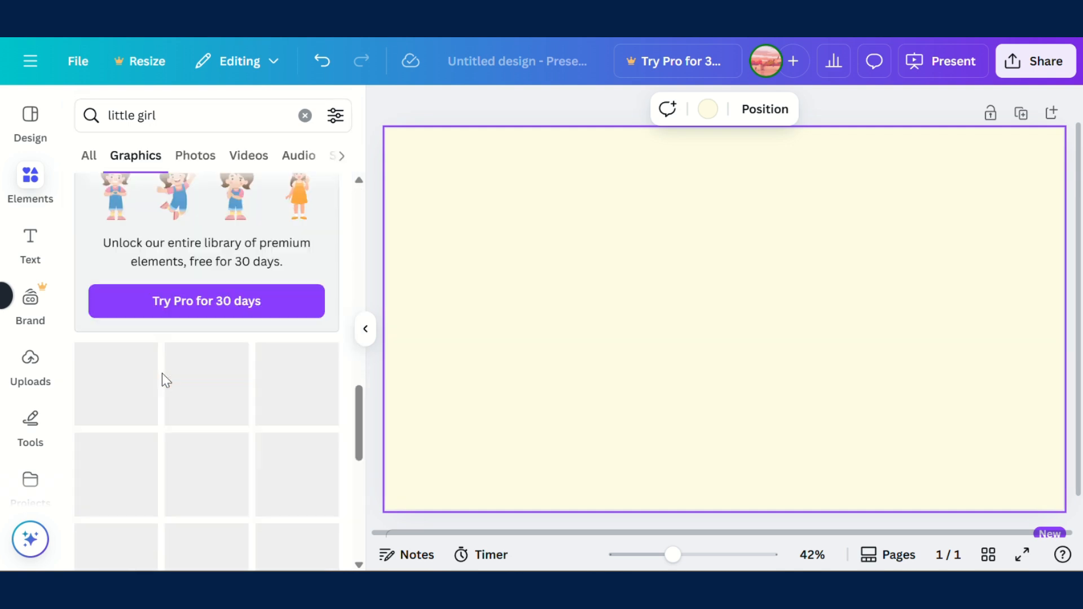
left_click(297, 308)
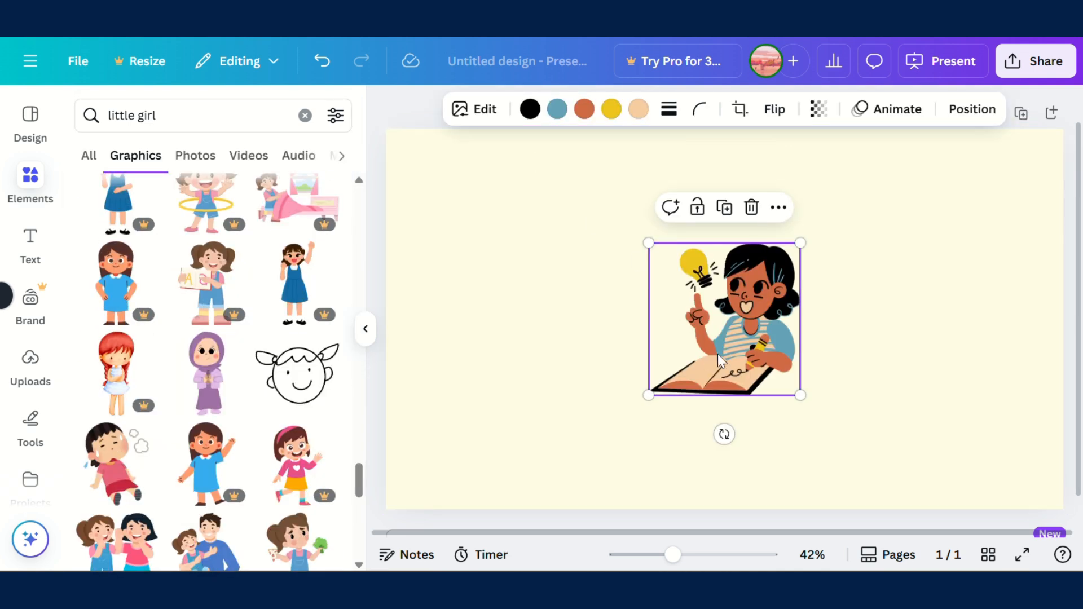
left_click_drag(719, 361, 970, 455)
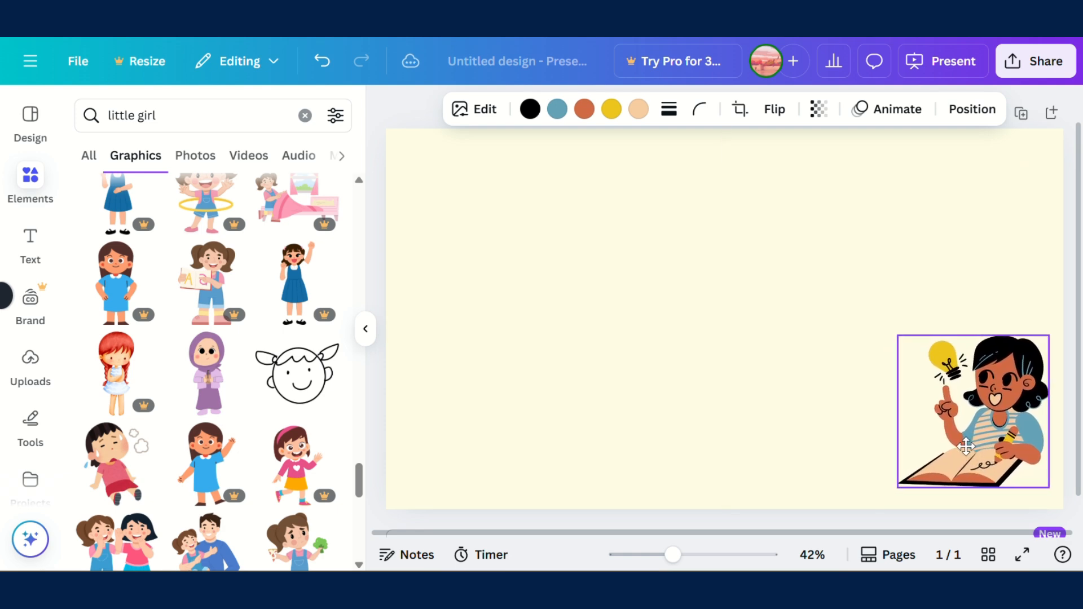
- Find a yellow flower among the "doodles" graphics and place it, reduced, partly off the page's upper edge
left_click(105, 118)
type("doodles")
key("Return")
scroll(303, 394, "down", 5)
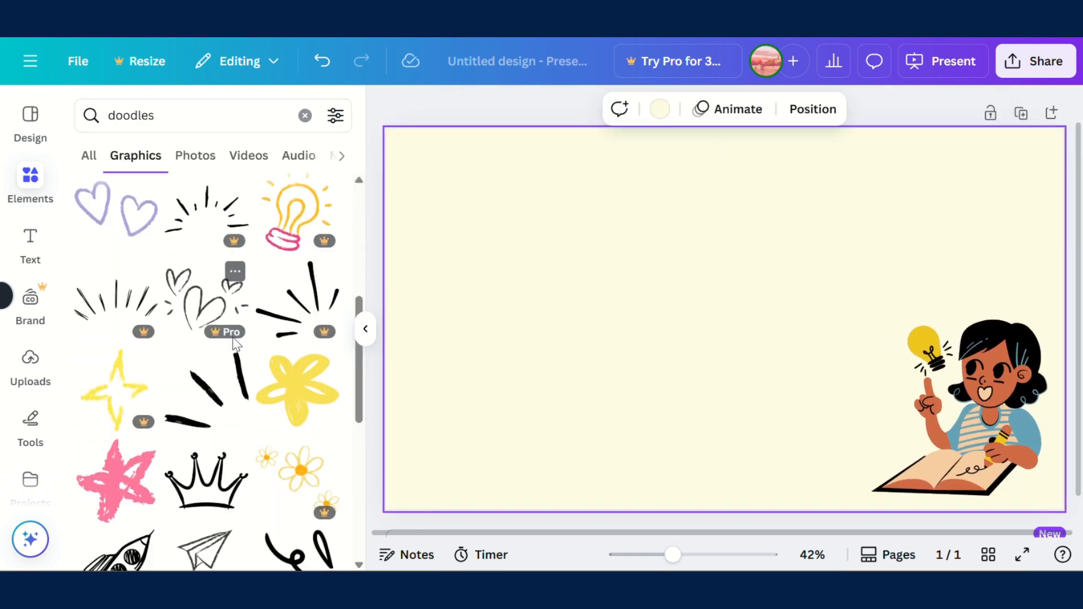
left_click(303, 394)
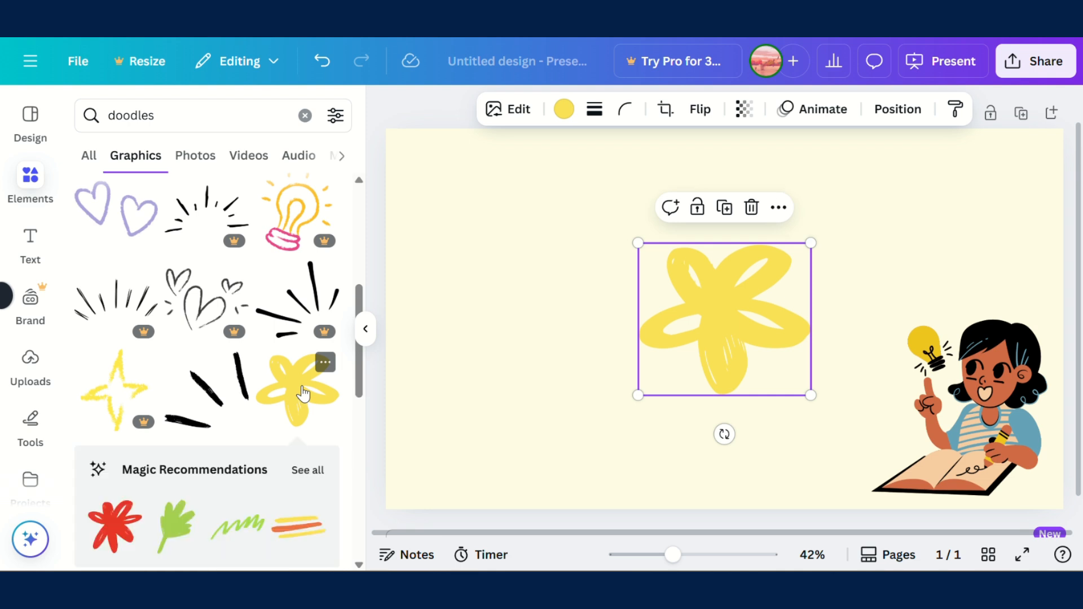
scroll(303, 394, "down", 4)
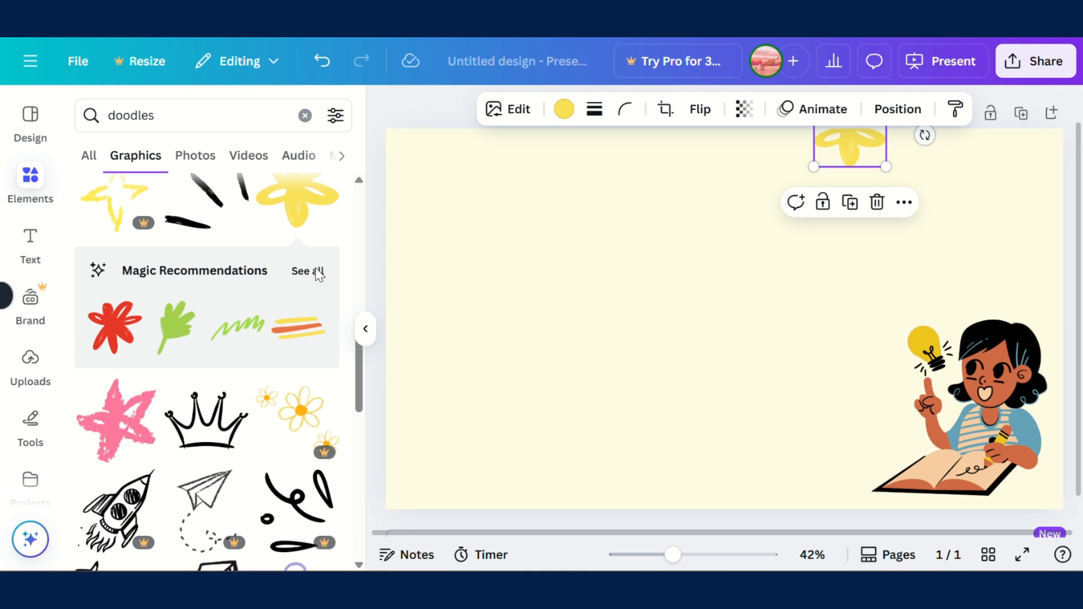
- Add the orange starburst from the yellow flower's full Magic Recommendations and place it, reduced, in the page's upper-right corner
left_click(319, 273)
left_click(206, 383)
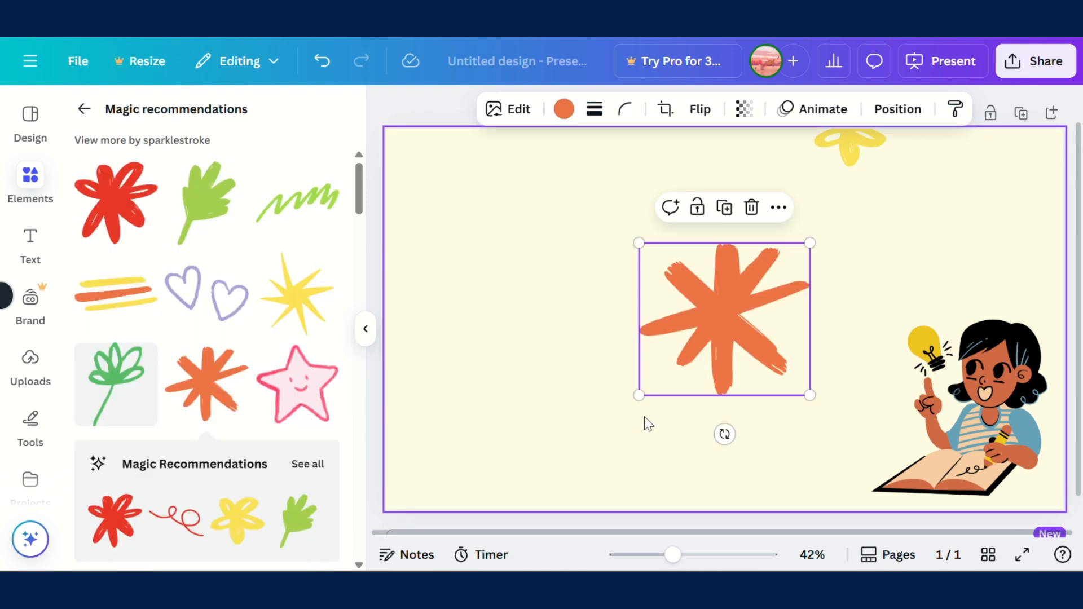
left_click_drag(643, 394, 971, 201)
- Add the red flower doodle and place it, reduced, just above the girl's light bulb
left_click(145, 215)
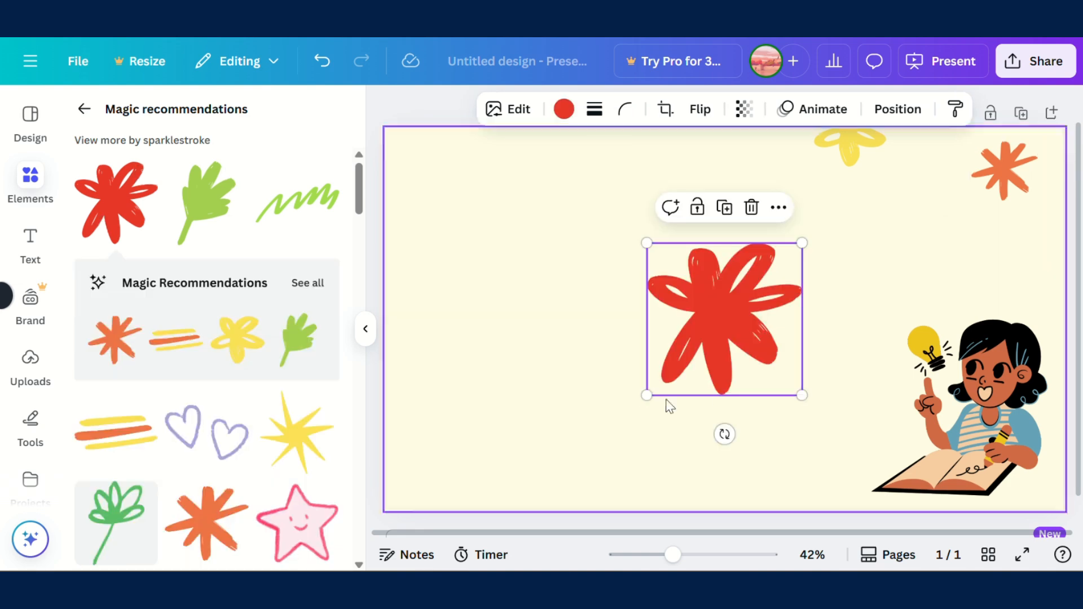
left_click_drag(649, 396, 928, 278)
left_click(983, 159)
left_click(766, 292)
- Search for "books" and place the stacked books graphic, reduced, in the page's lower-left corner
left_click(84, 109)
left_click(155, 114)
type("books")
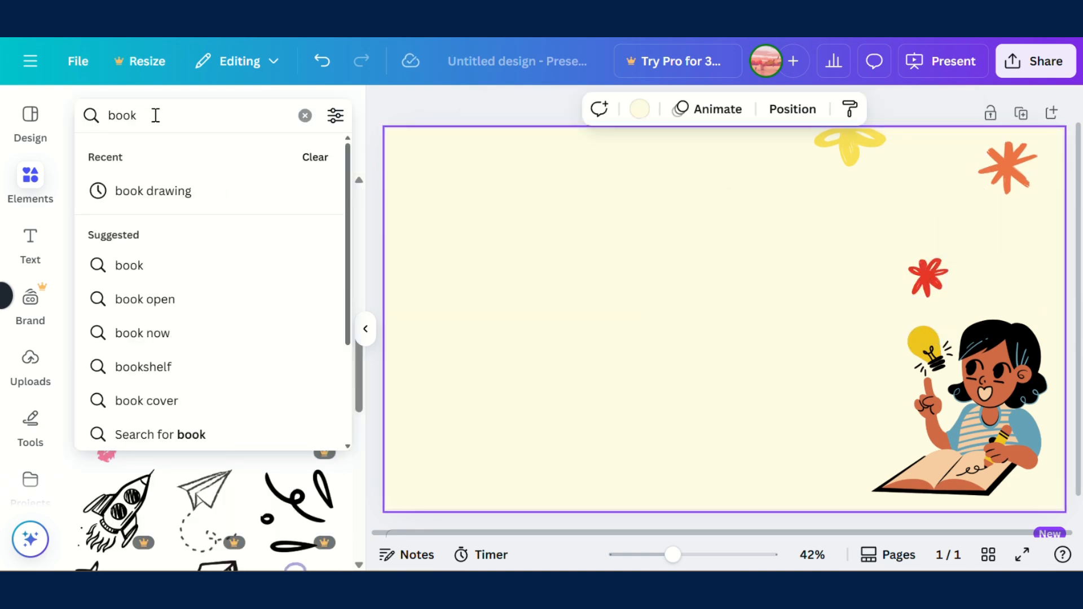
key("Return")
scroll(221, 392, "down", 5)
left_click(116, 395)
left_click_drag(725, 320, 544, 405)
left_click_drag(661, 337, 564, 450)
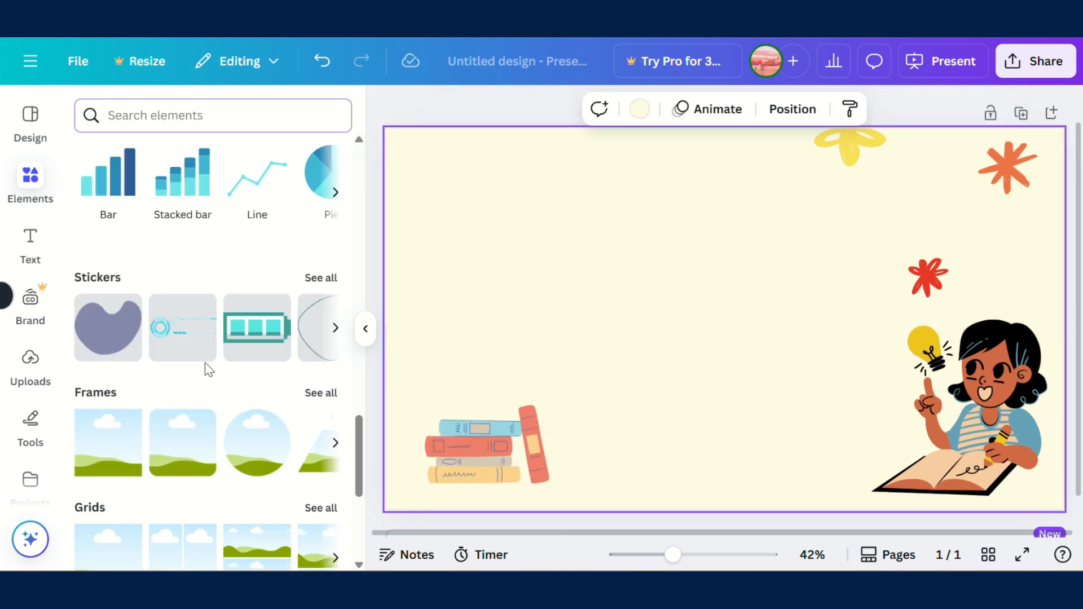
- Add a circular frame, make it smaller and place it between the books and the girl
scroll(206, 368, "down", 2)
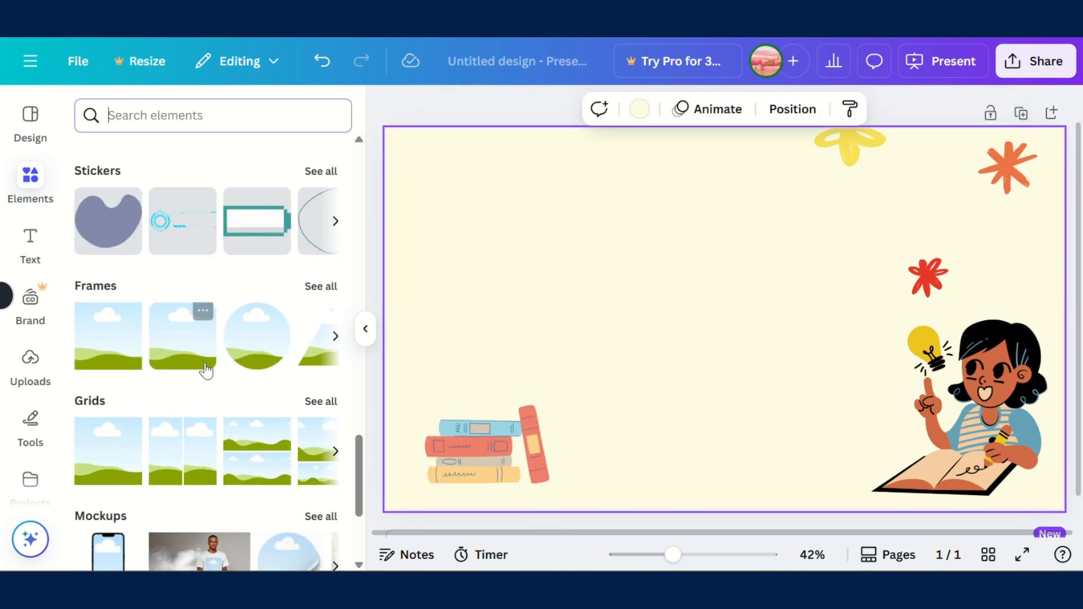
left_click(255, 373)
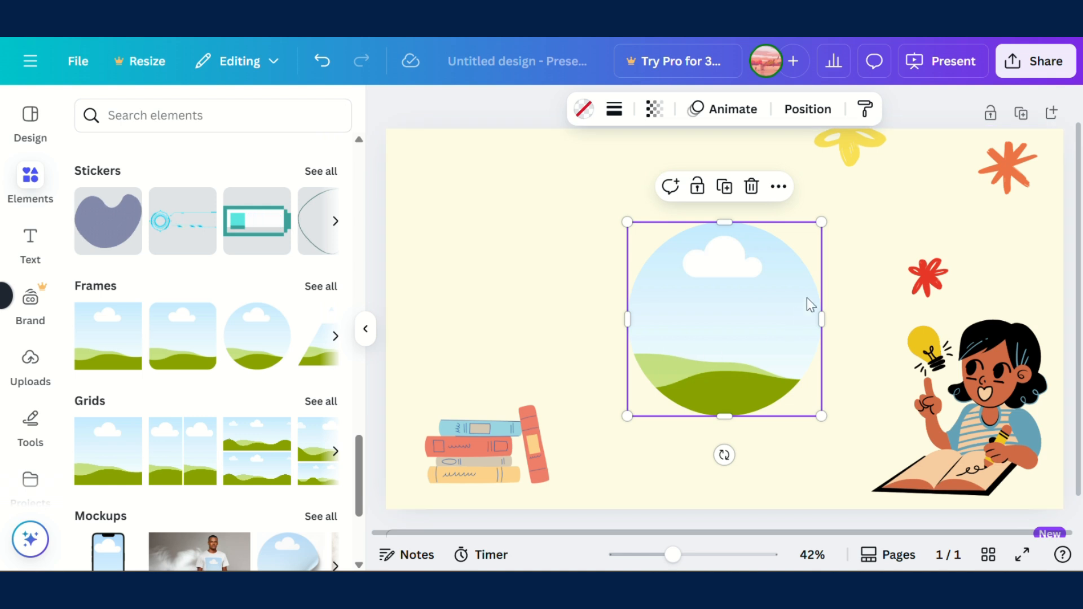
left_click_drag(822, 219, 762, 284)
left_click_drag(719, 377, 785, 377)
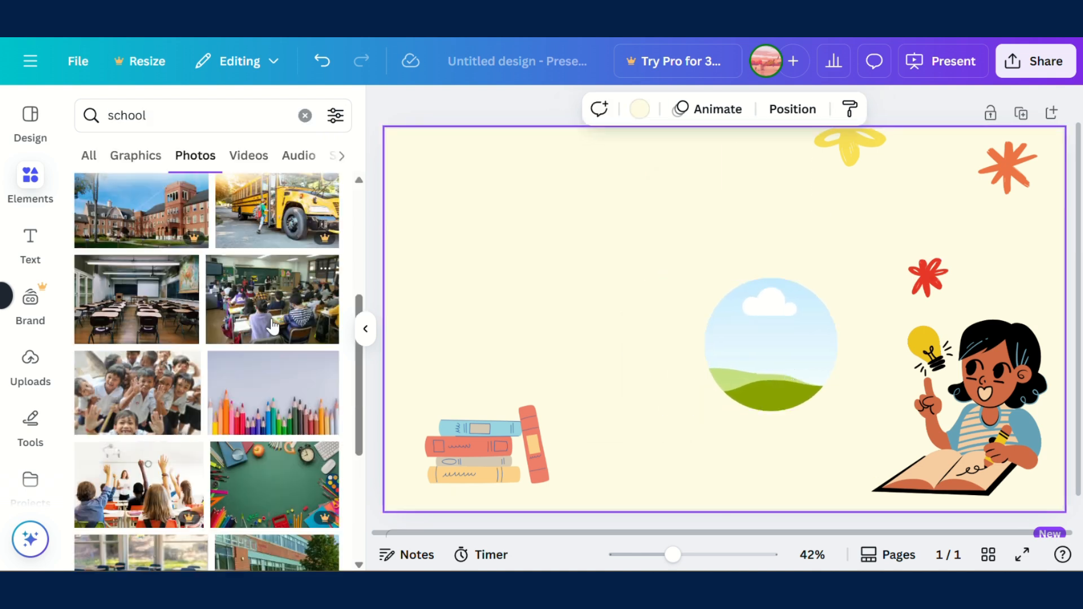
- Fill the circular frame with the classroom photo from the "school" photo results
left_click(272, 326)
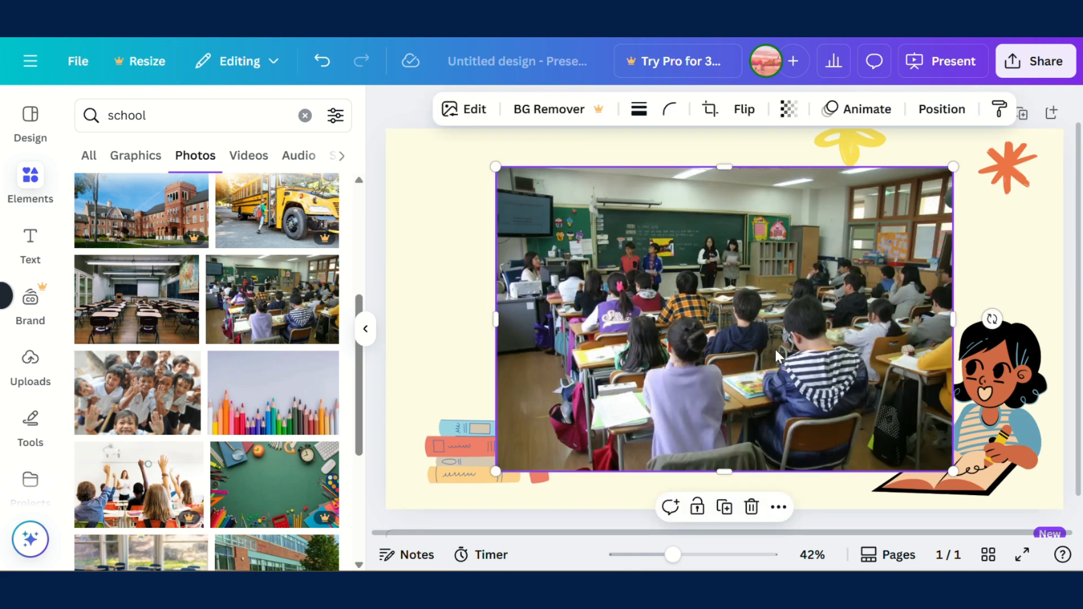
left_click_drag(623, 313, 737, 333)
left_click(600, 337)
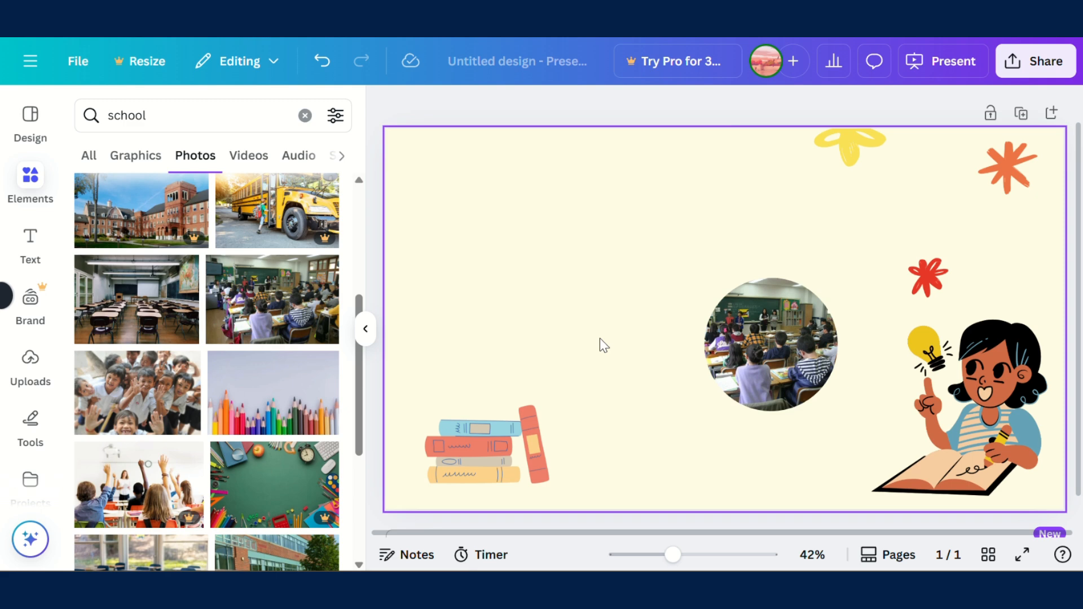
- Browse the full Frames collection, including the letter, number, trending, film and device frames
left_click(305, 116)
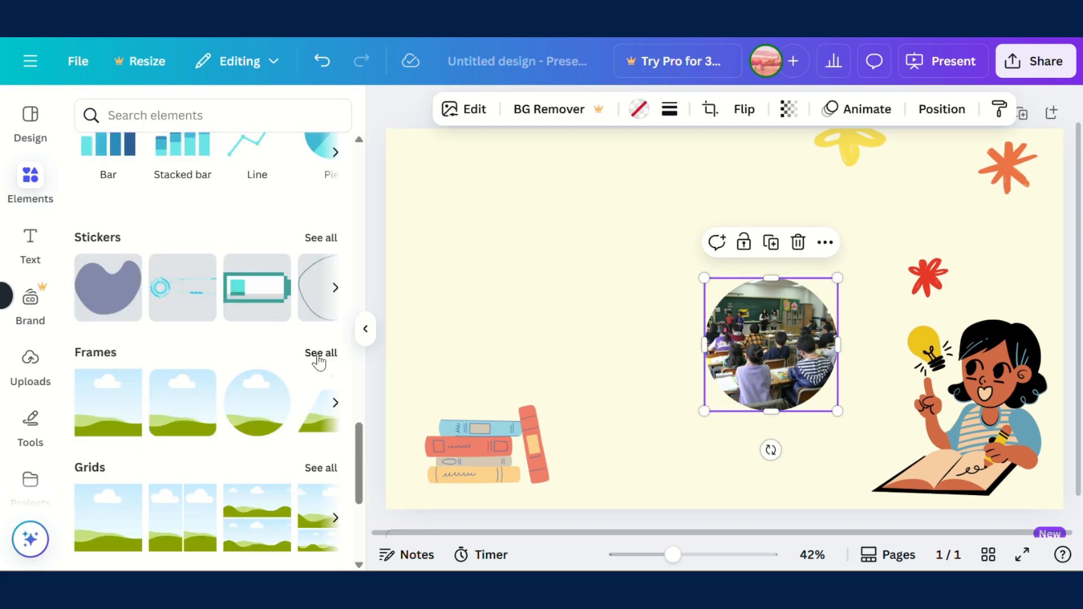
left_click(319, 354)
scroll(239, 307, "down", 5)
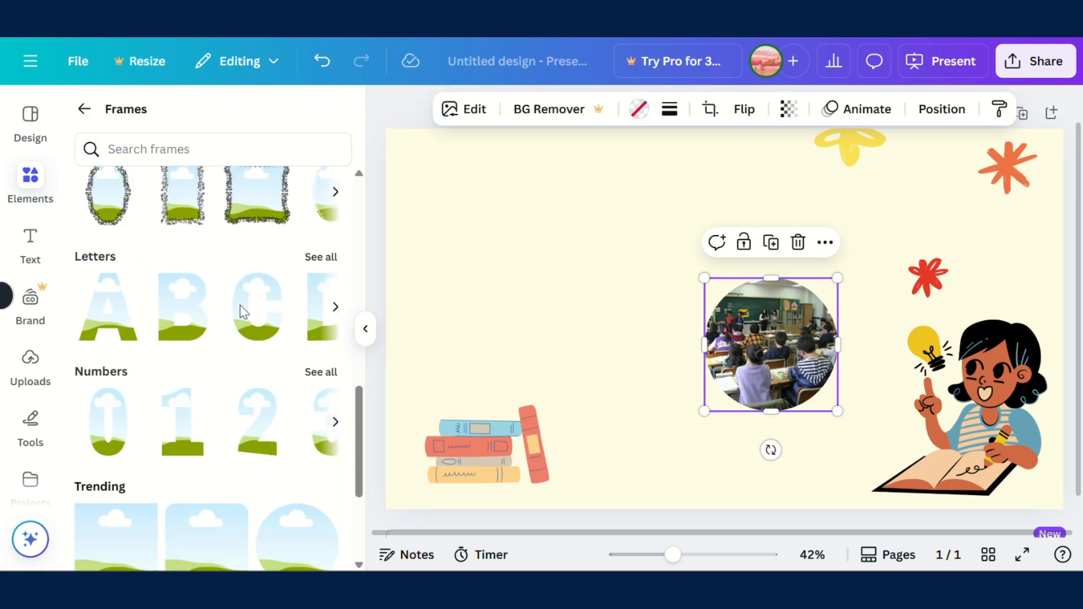
scroll(242, 312, "down", 3)
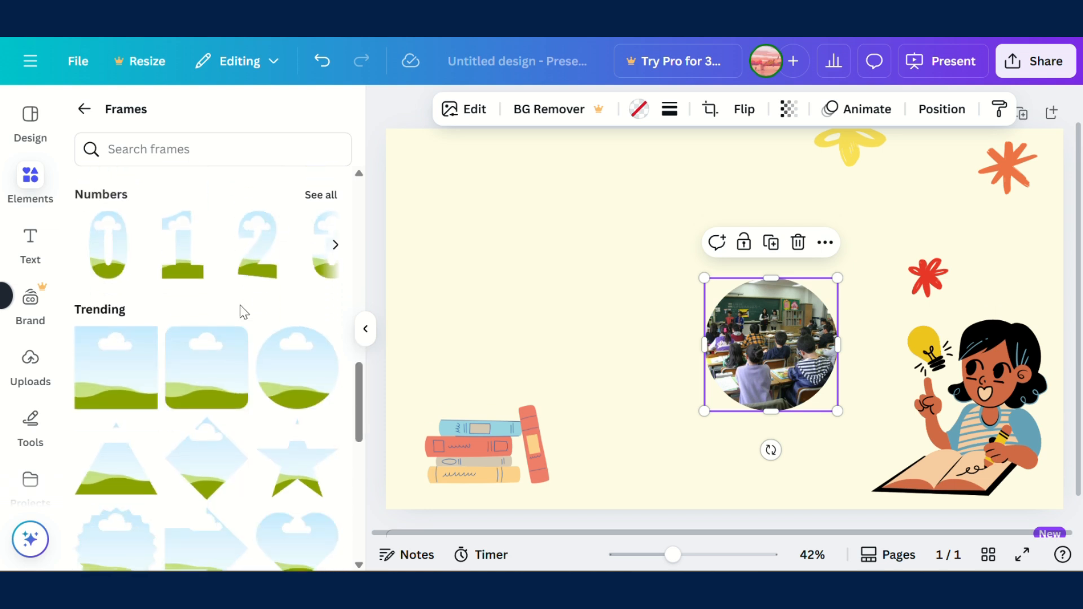
scroll(244, 312, "down", 5)
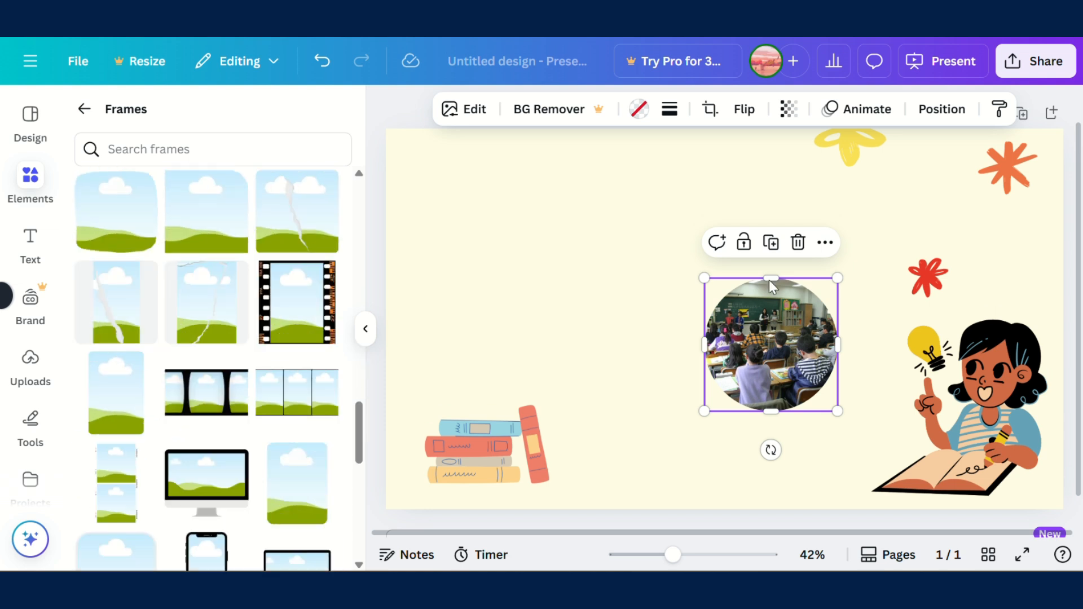
- Delete the classroom photo from the circular frame and remove the empty frame from the page
left_click(798, 243)
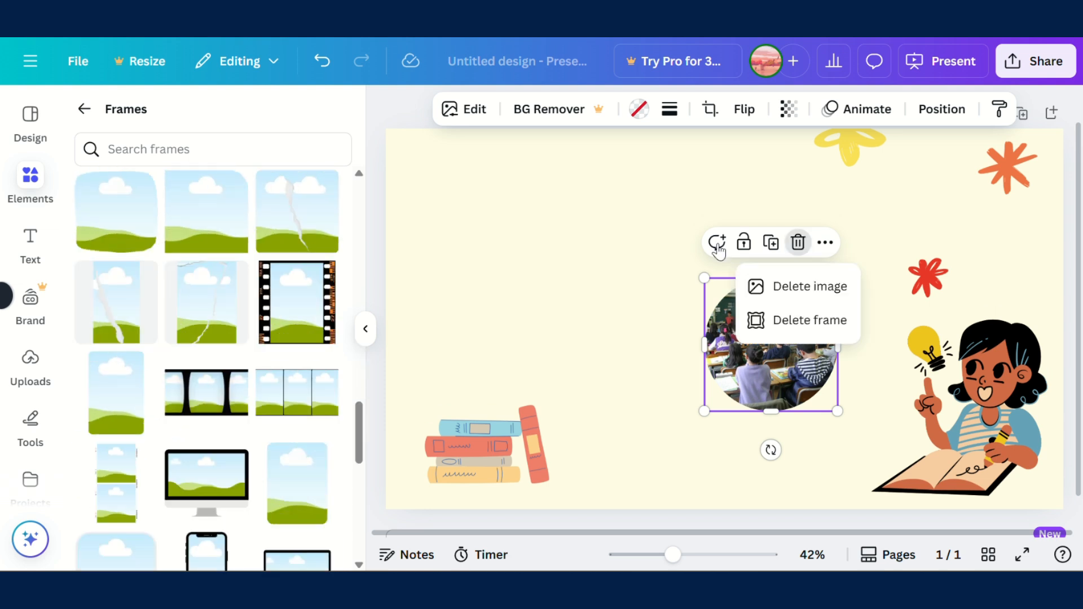
left_click(781, 289)
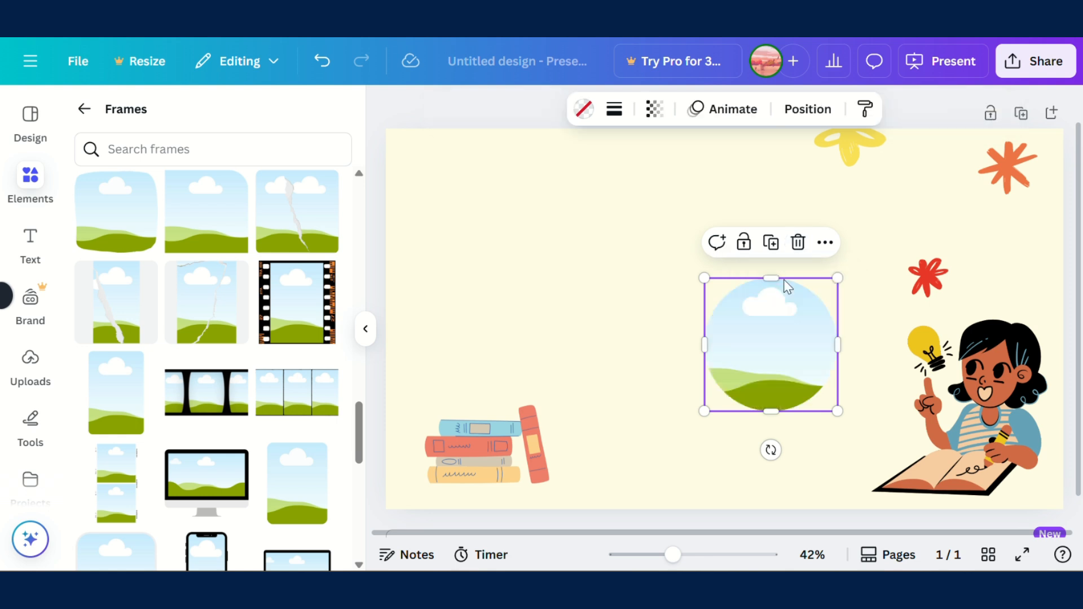
left_click(798, 242)
left_click(30, 242)
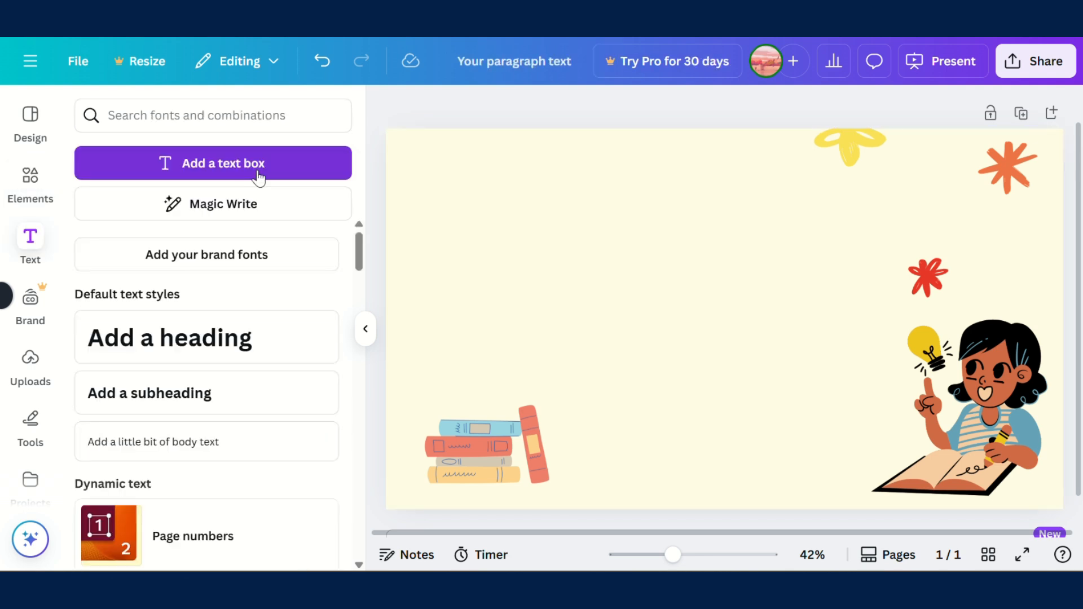
left_click(259, 178)
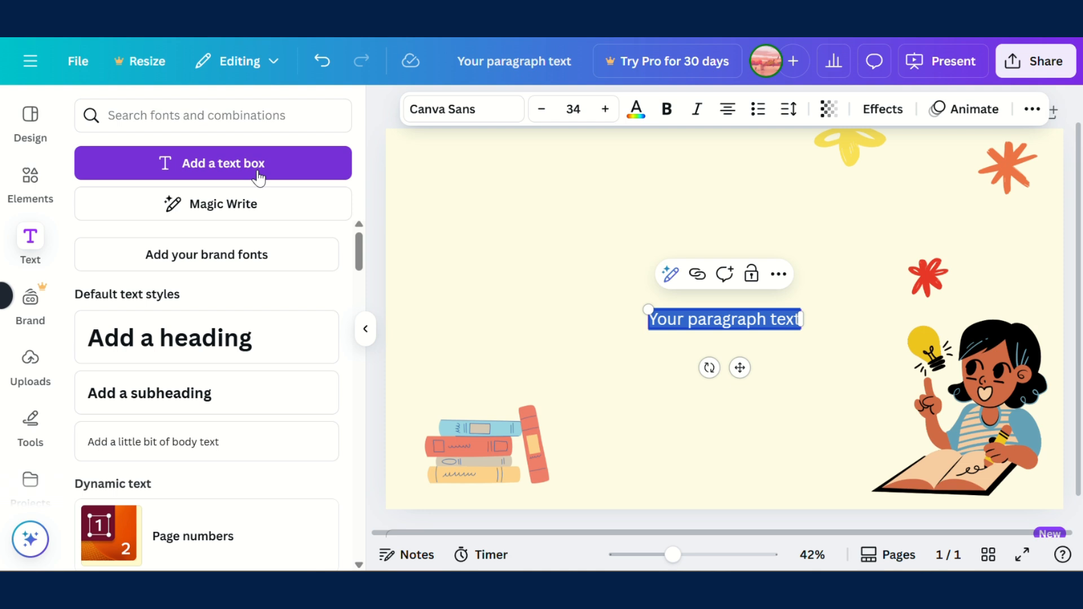
key("Escape")
left_click(764, 275)
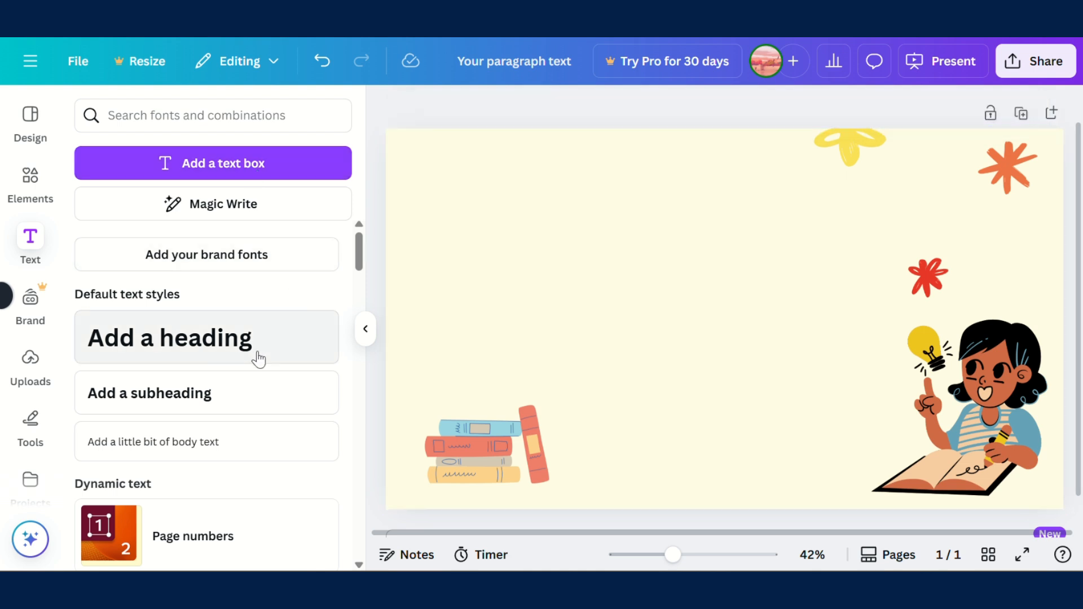
- Add a heading reading "NOUNS" and place it near the page's upper-left corner
scroll(254, 447, "down", 6)
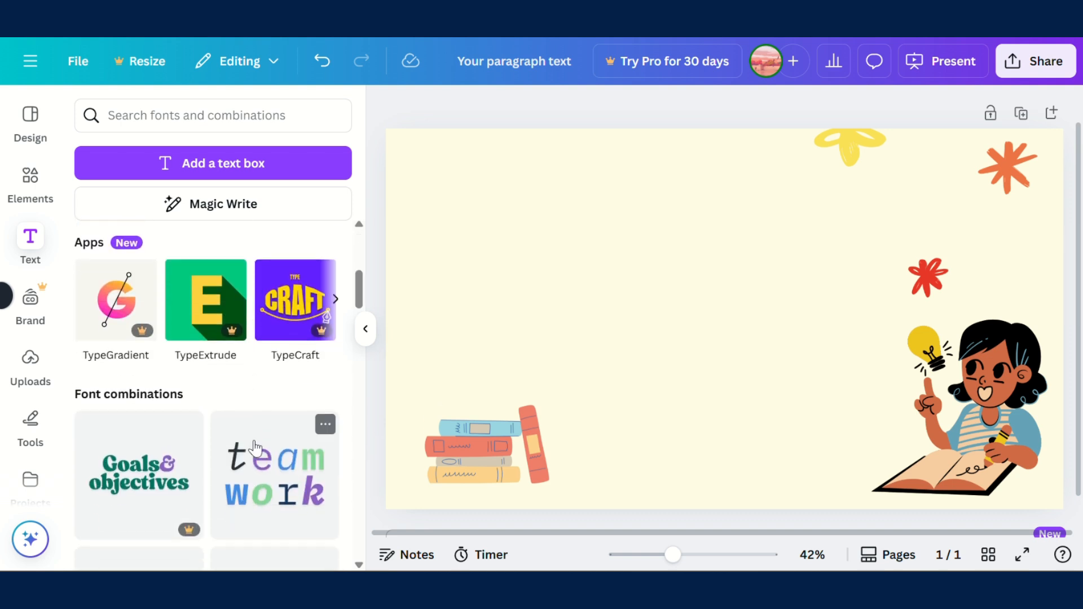
scroll(255, 447, "down", 2)
scroll(283, 428, "up", 9)
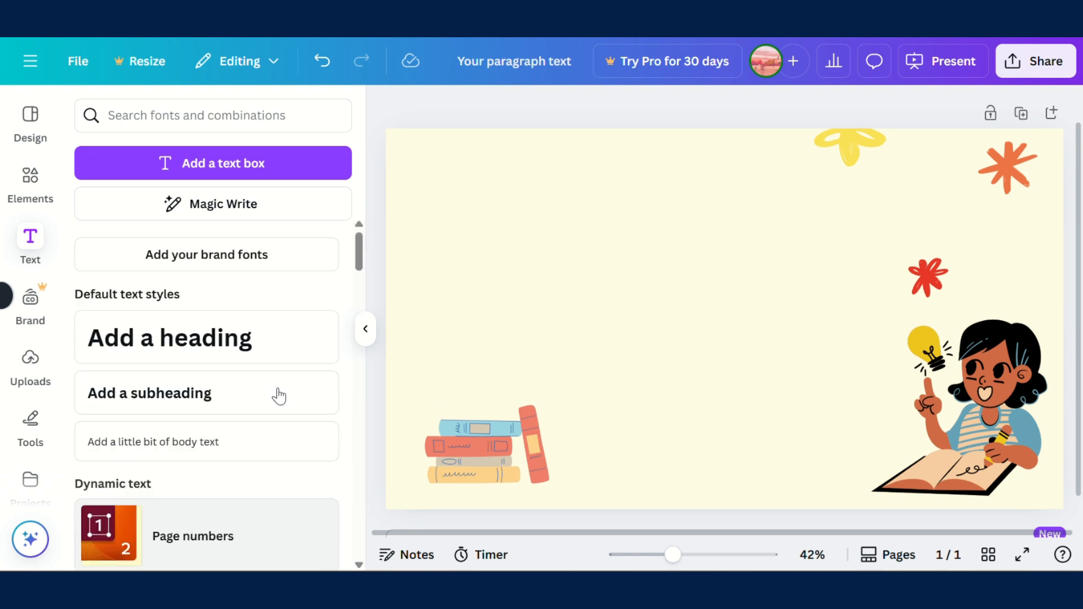
left_click(253, 337)
left_click_drag(739, 382, 591, 267)
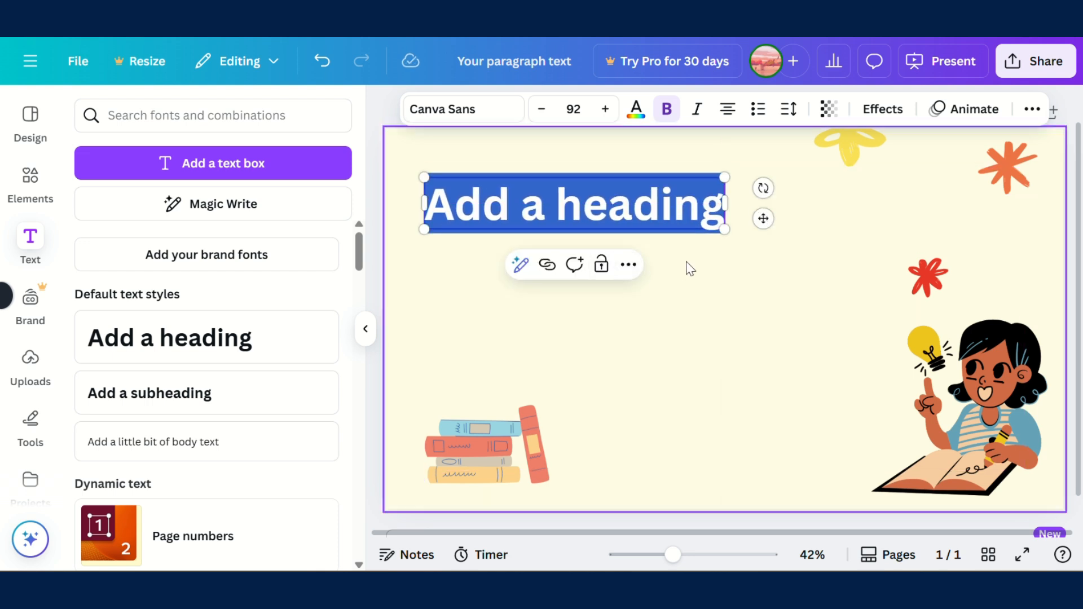
type("NOUNS")
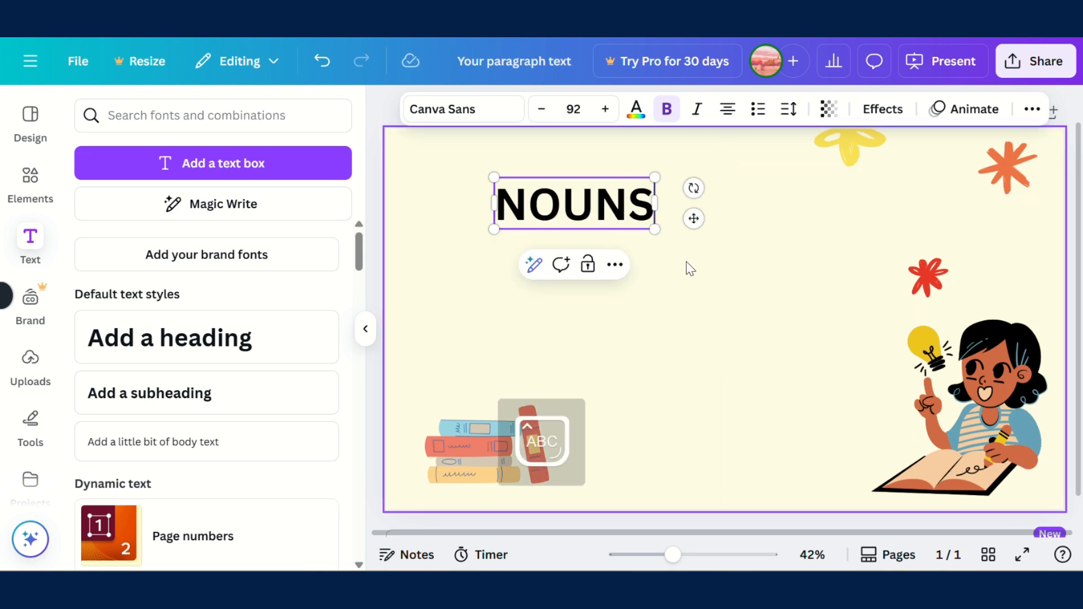
key("Escape")
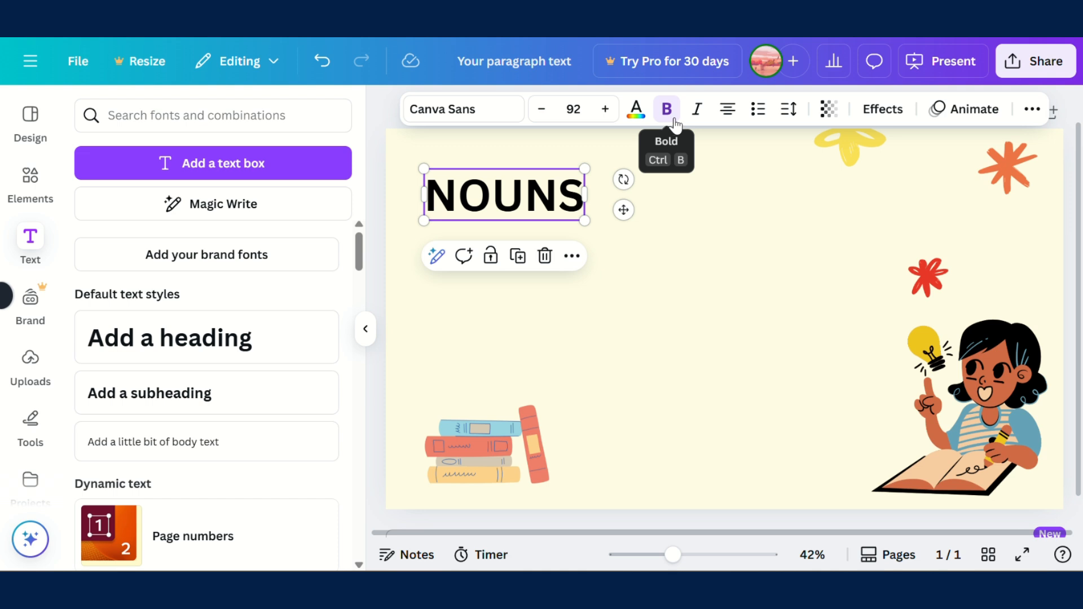
- Try the text alignments on the NOUNS heading in a widened box, finish left-aligned and narrow the box back around the word
left_click(728, 118)
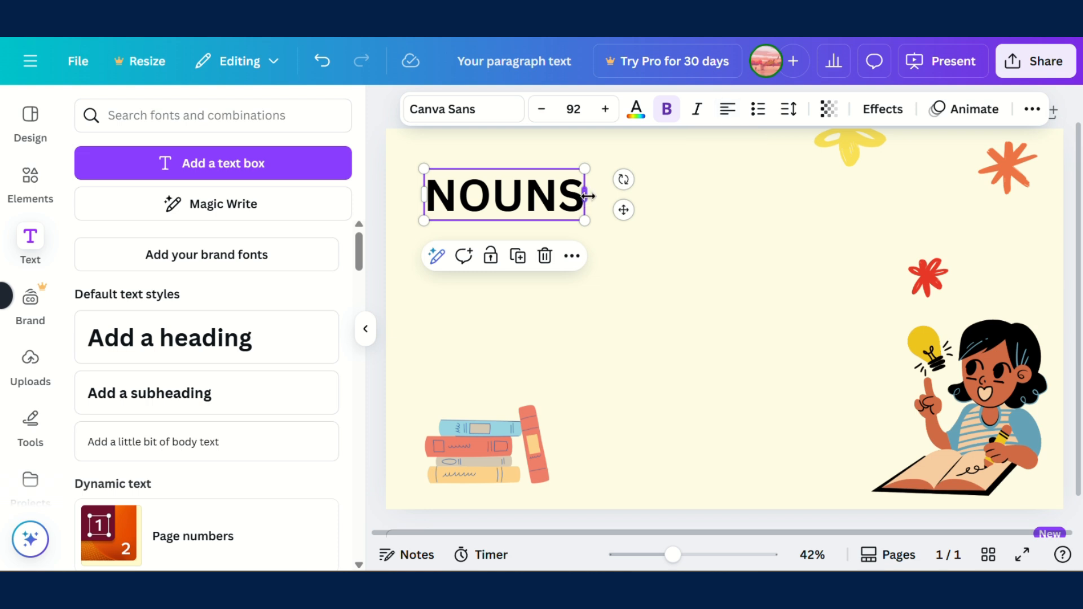
left_click_drag(600, 196, 705, 195)
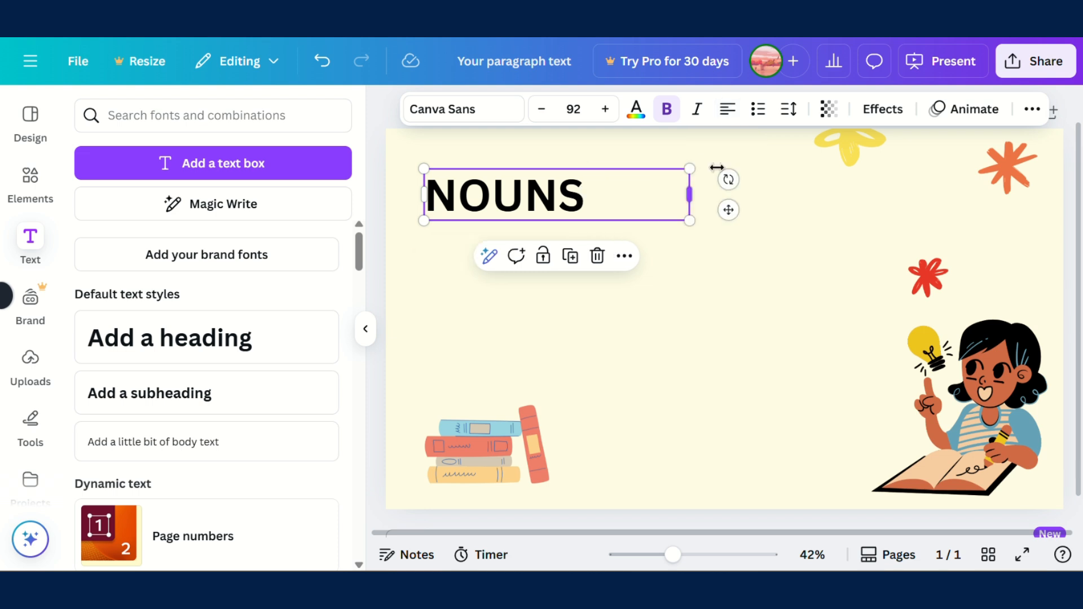
left_click(729, 109)
left_click(729, 109)
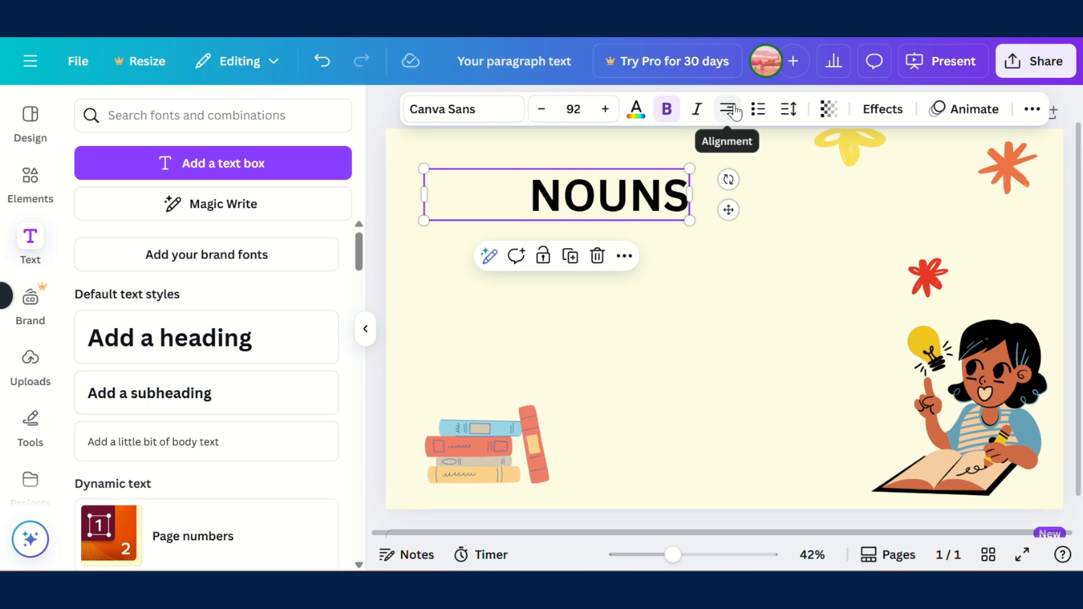
left_click(730, 110)
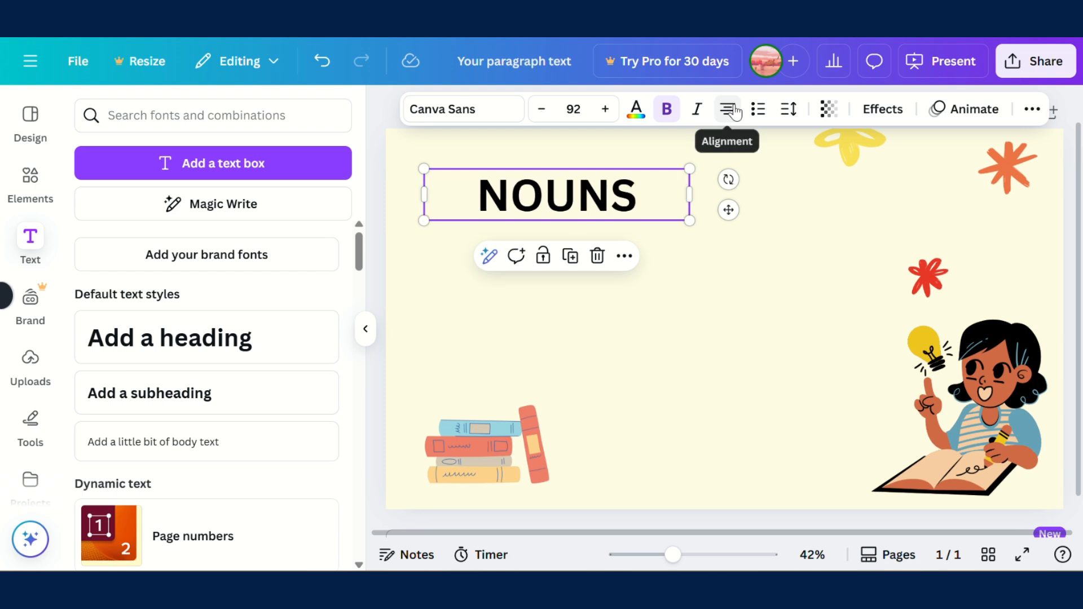
left_click(731, 110)
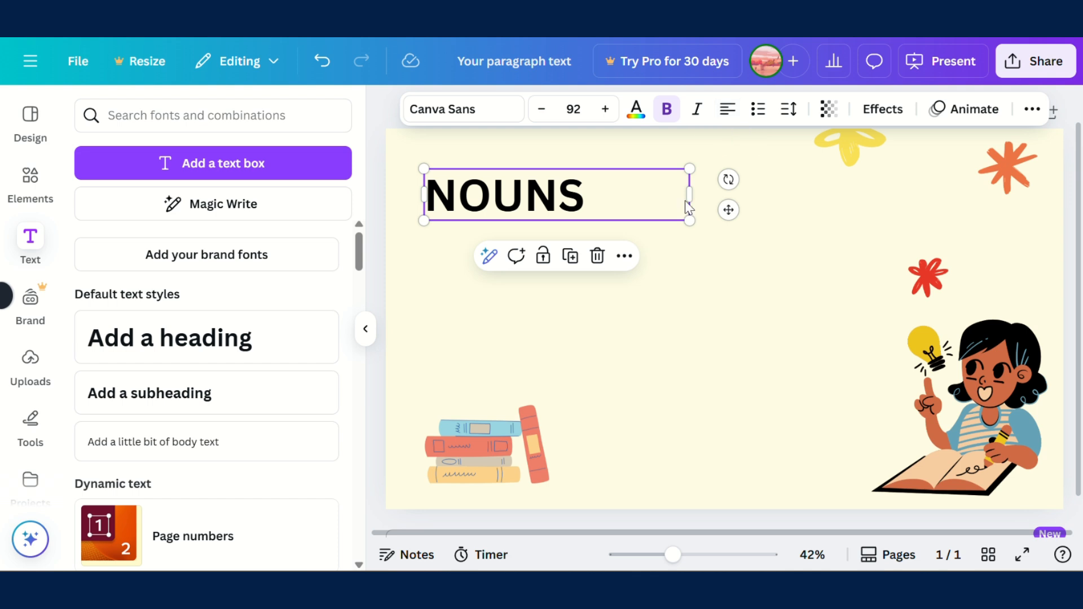
left_click_drag(689, 195, 590, 194)
- Set the NOUNS heading in the Montserrat font and widen its text box slightly
left_click(508, 112)
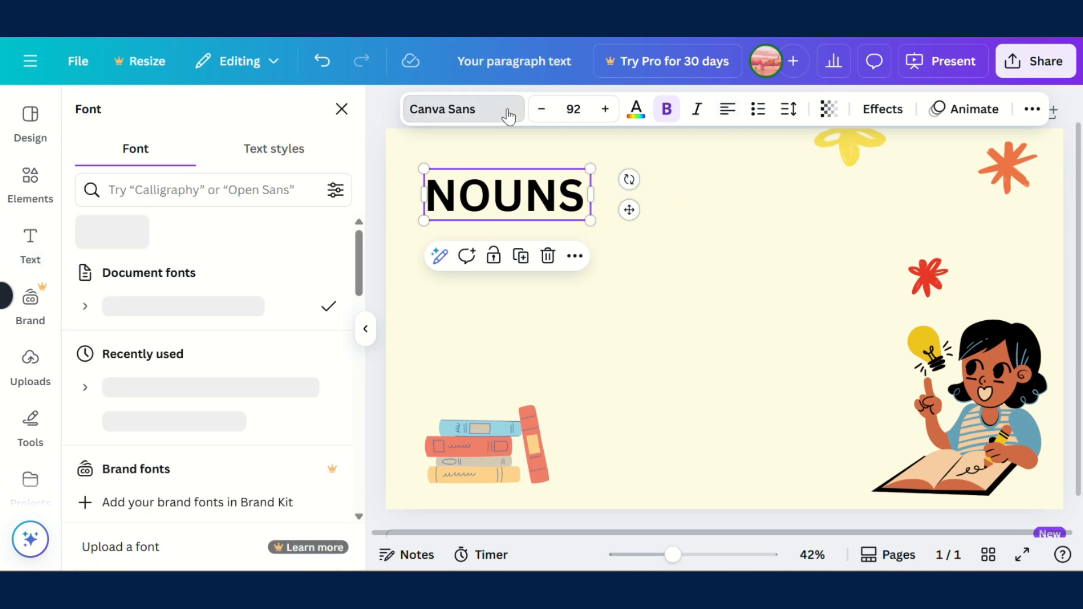
scroll(213, 395, "down", 5)
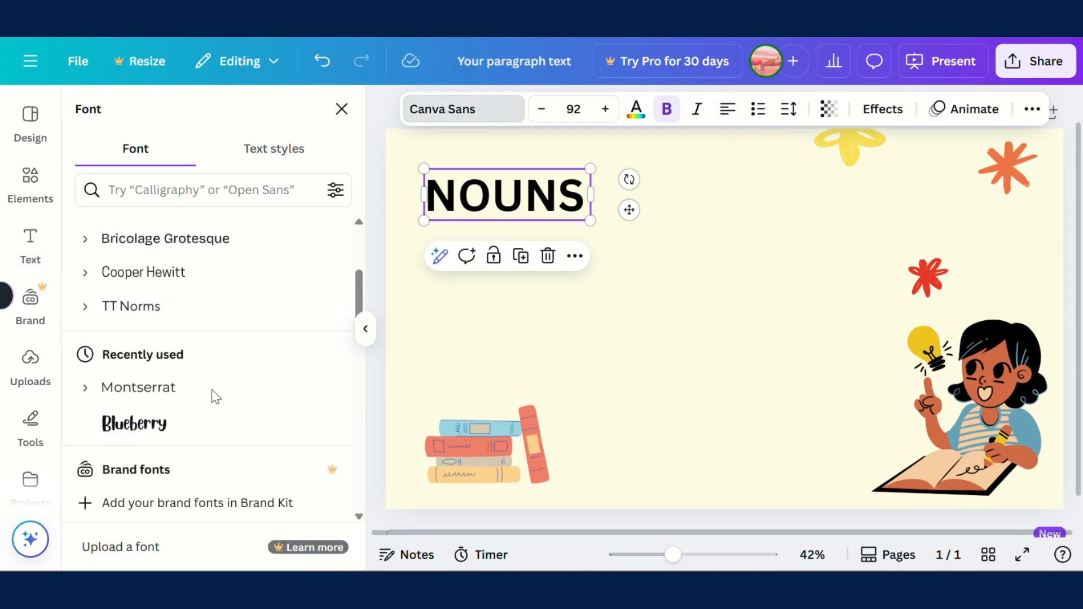
left_click(184, 352)
left_click_drag(590, 195, 623, 195)
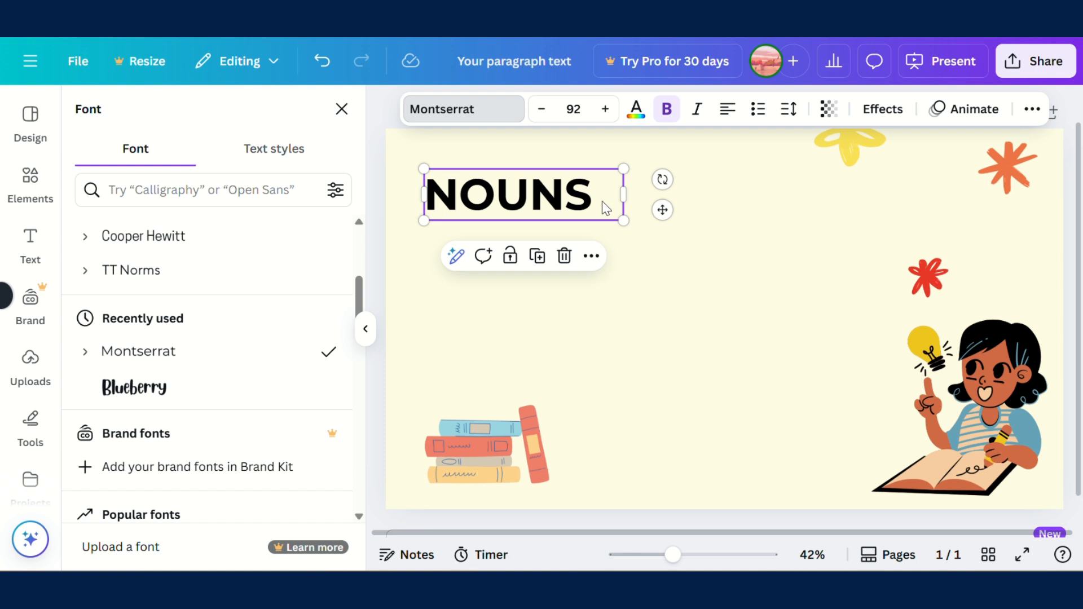
- Colour the whole NOUNS heading orange using the matching document colour
left_click(637, 113)
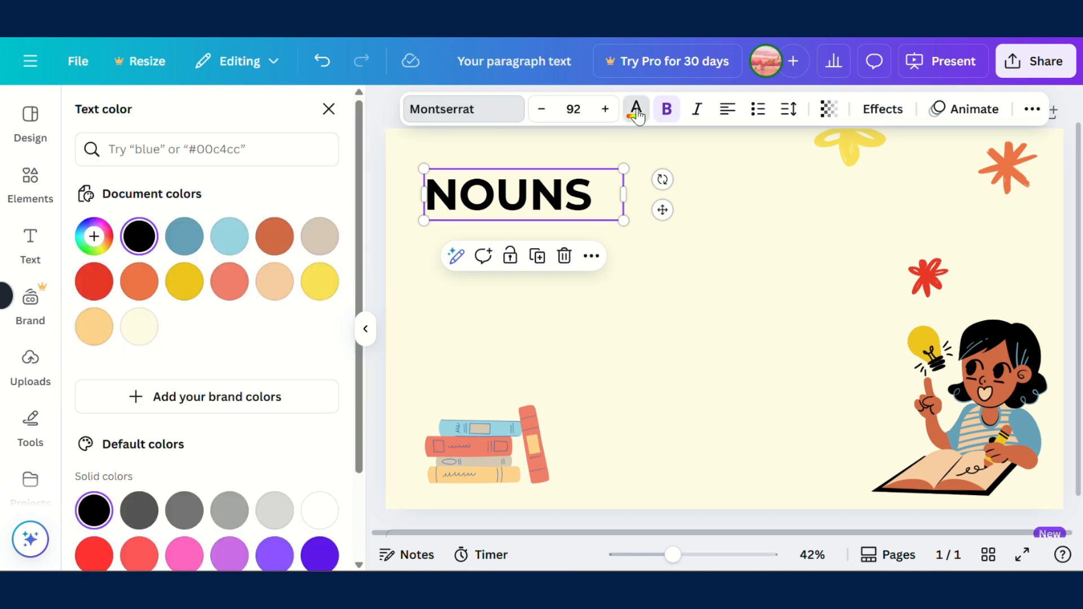
left_click_drag(591, 194, 441, 204)
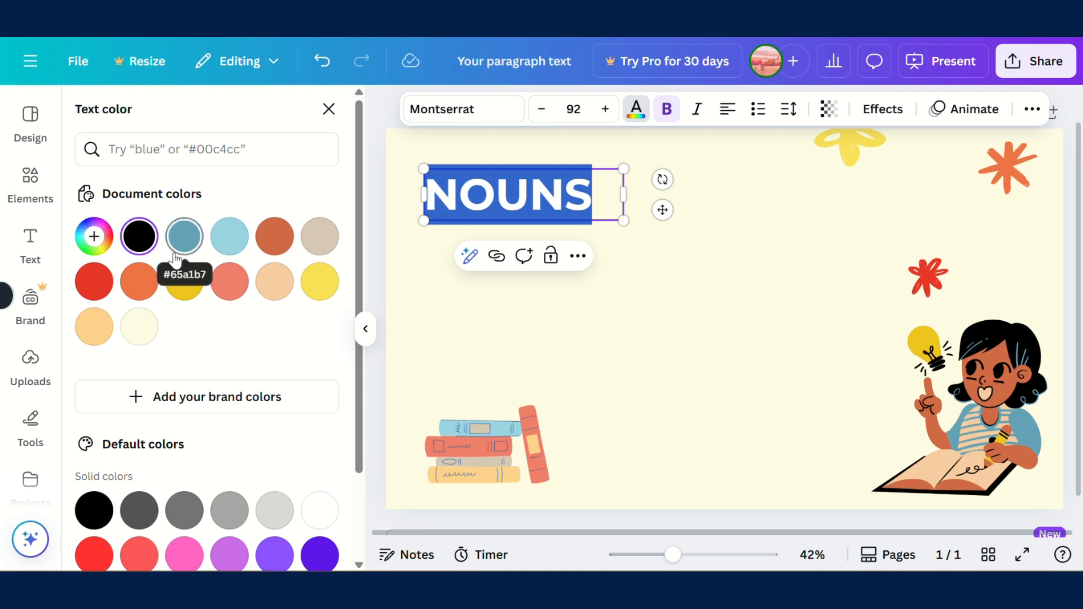
left_click(146, 291)
left_click(565, 311)
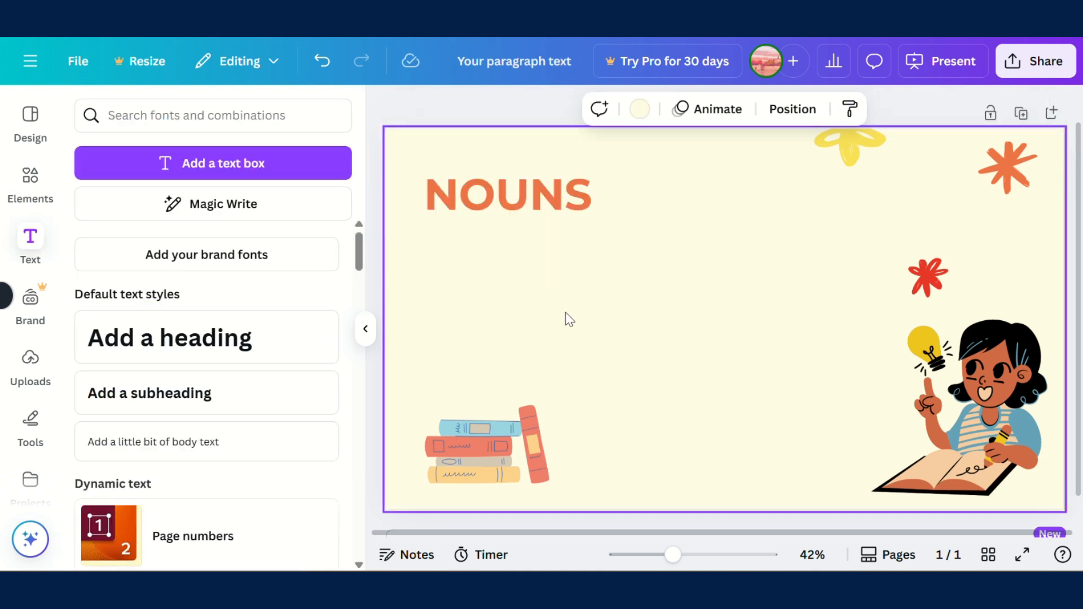
- Colour only the first letter N of the NOUNS heading dark yellow from the document colours
left_click(536, 220)
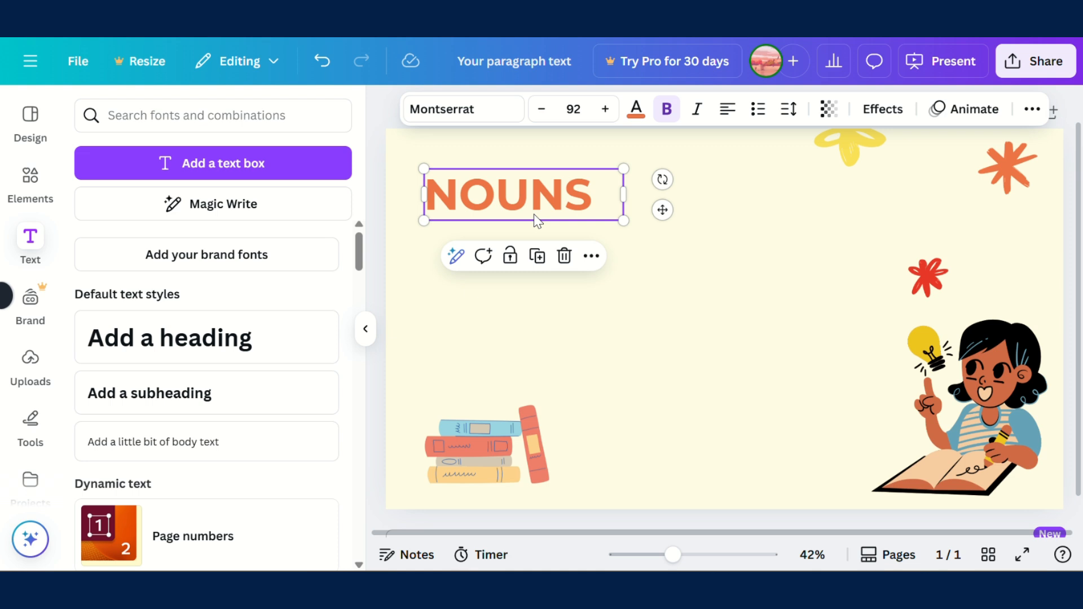
left_click(451, 202)
left_click_drag(460, 206, 433, 208)
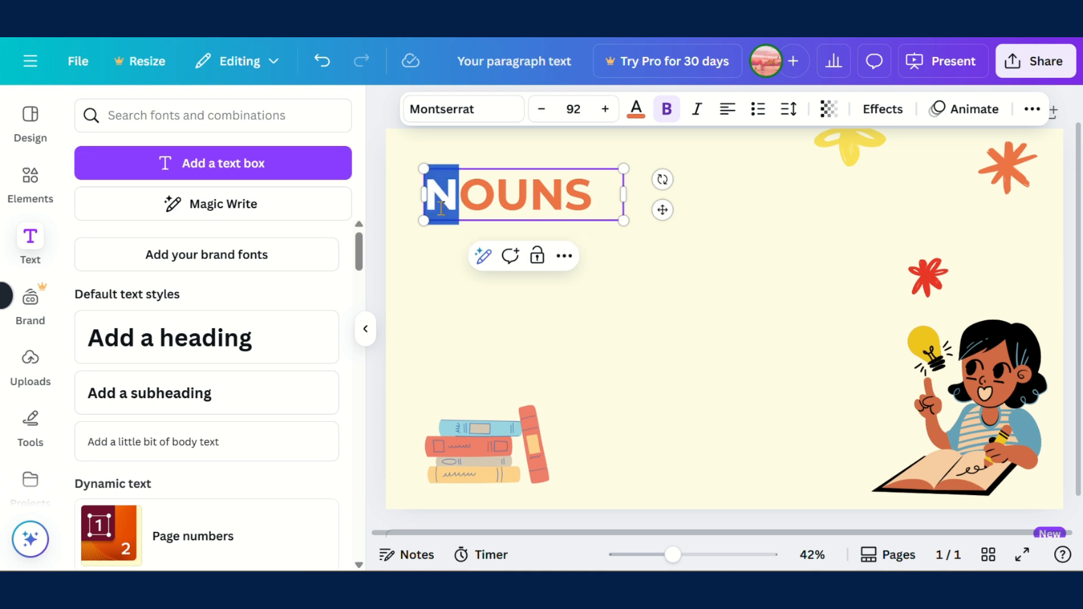
left_click(631, 115)
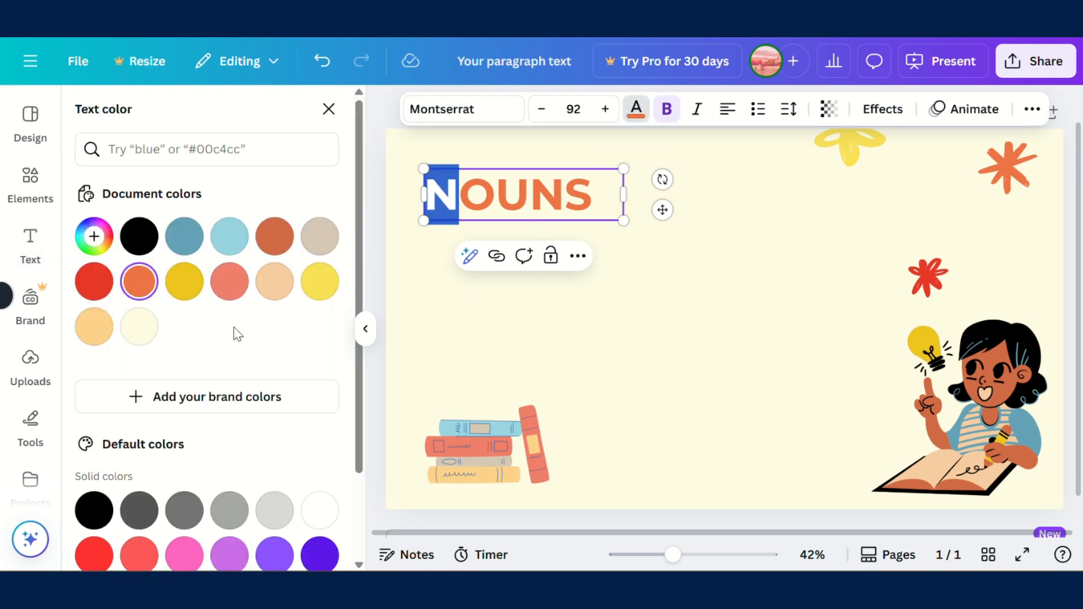
scroll(233, 339, "down", 2)
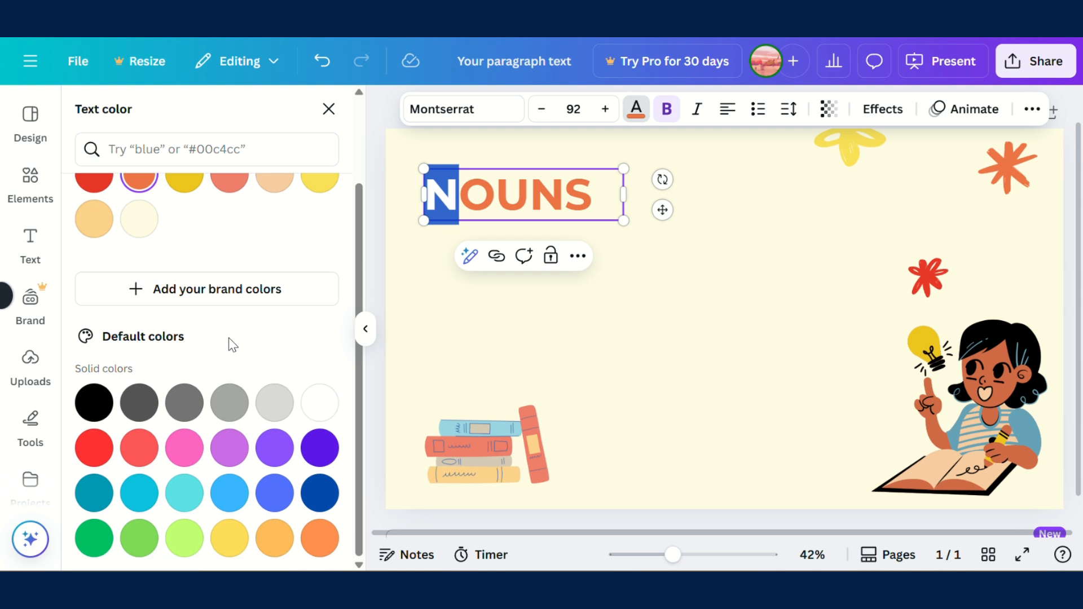
scroll(233, 345, "up", 2)
left_click(184, 281)
- Colour the letter O of the heading coral red from the default solid colours
left_click(494, 205)
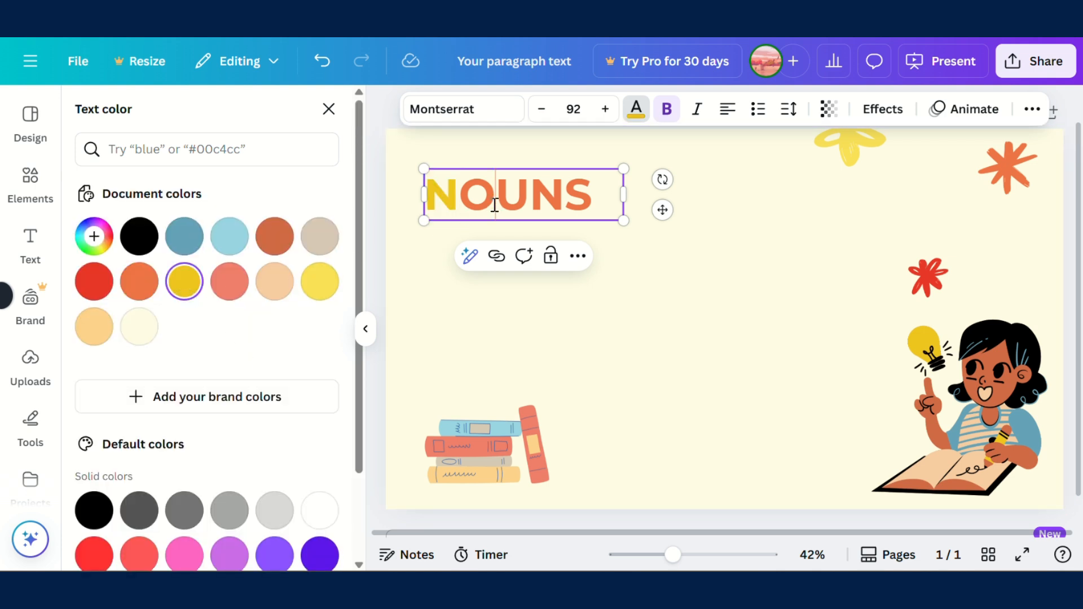
left_click_drag(495, 205, 446, 209)
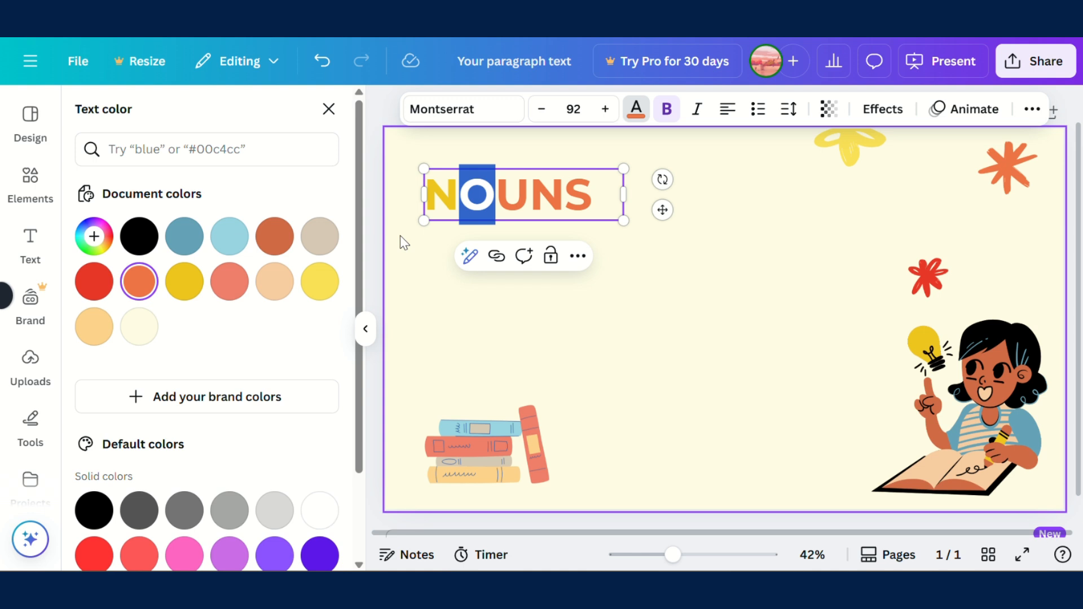
scroll(207, 350, "down", 2)
left_click(138, 448)
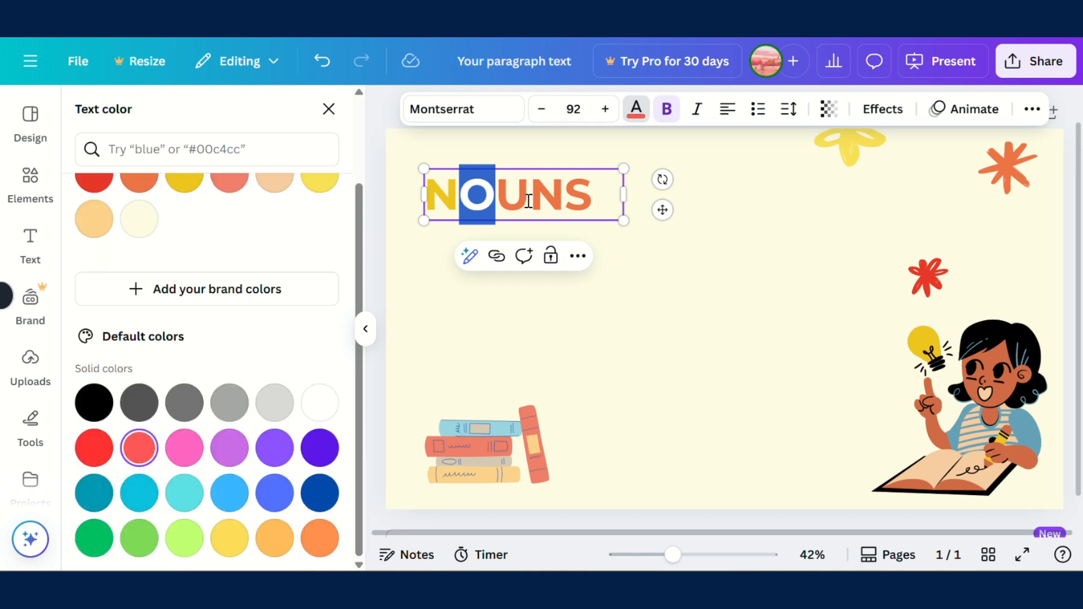
- Colour the letter U of the heading light turquoise from the default solid colours
left_click_drag(530, 203, 495, 203)
scroll(232, 285, "up", 2)
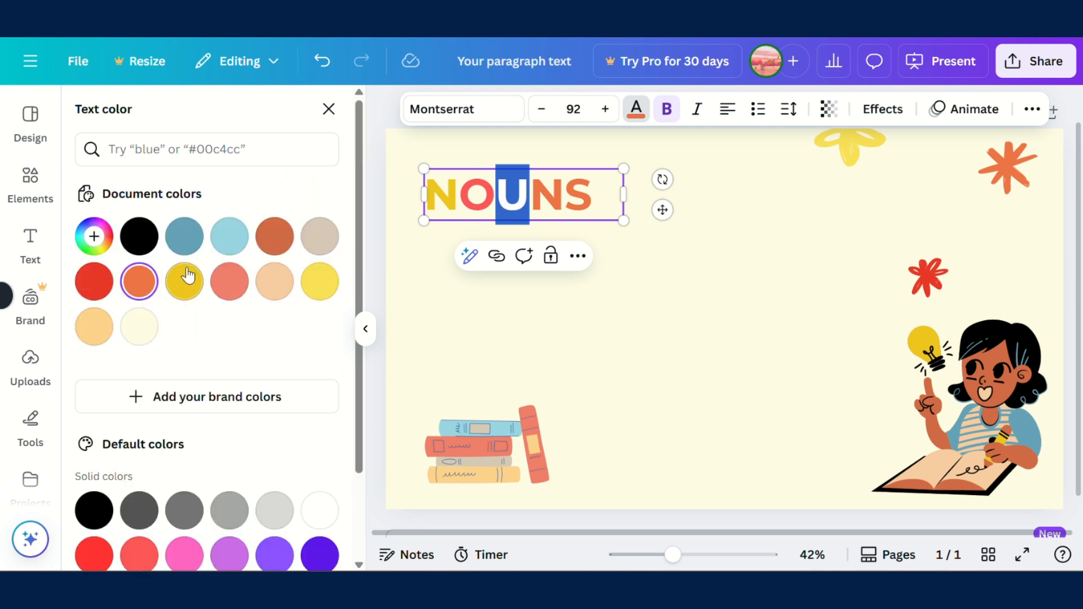
left_click(229, 237)
scroll(231, 446, "down", 2)
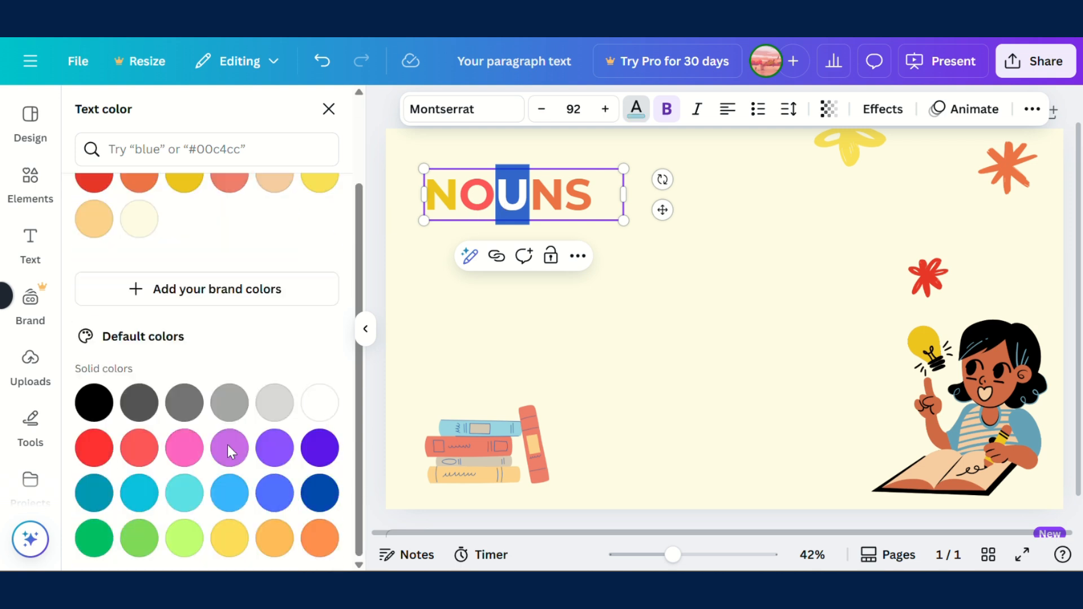
left_click(184, 492)
- Colour the heading's second N violet and its final S pink, using the default solid colours
left_click(566, 196)
left_click_drag(566, 196, 537, 199)
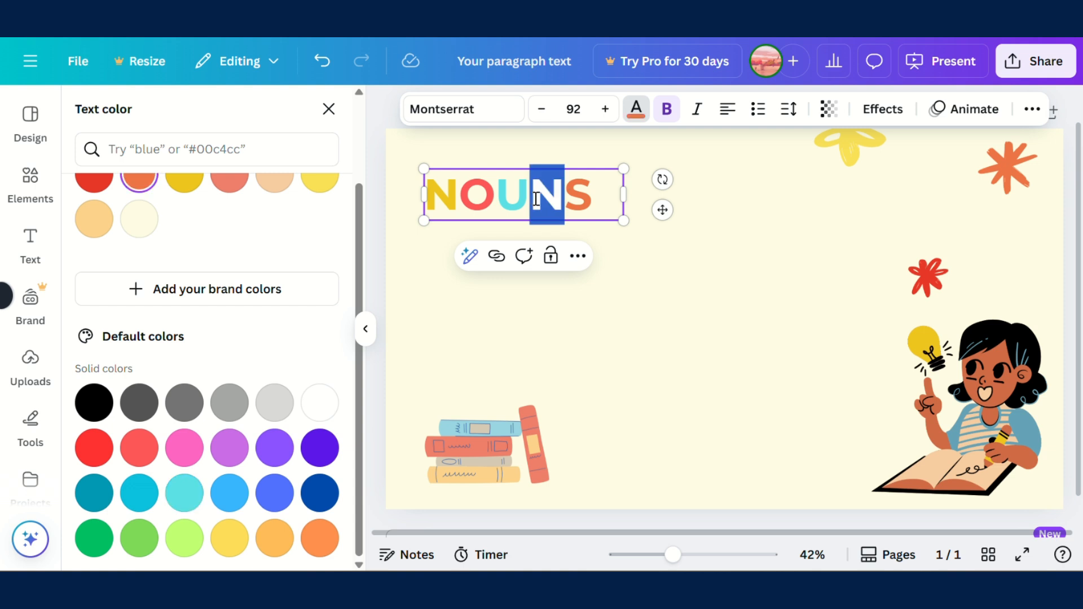
left_click(319, 447)
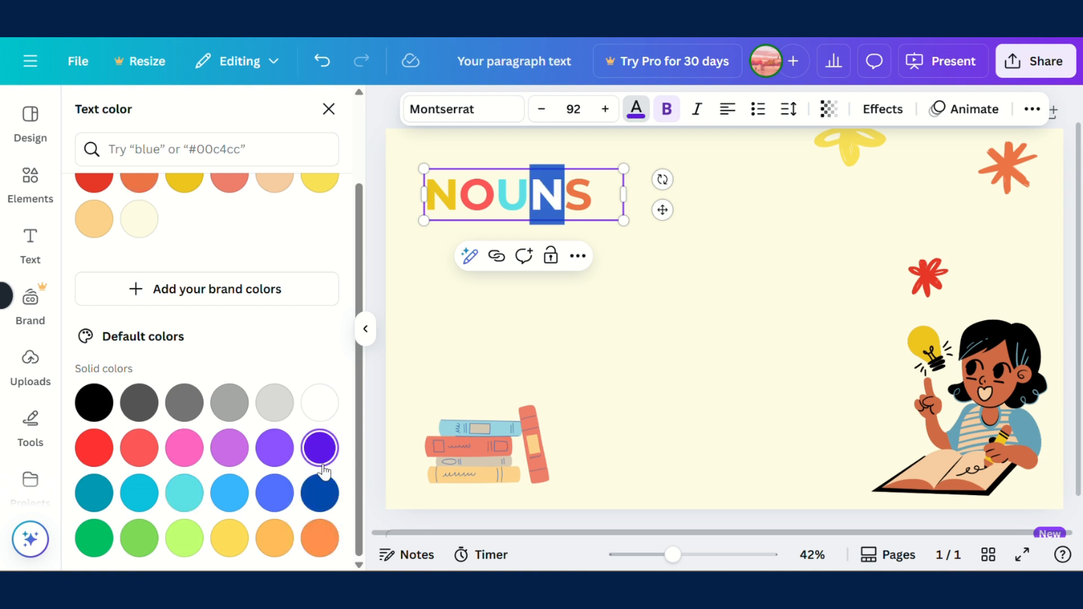
left_click(591, 194)
left_click_drag(591, 193, 565, 196)
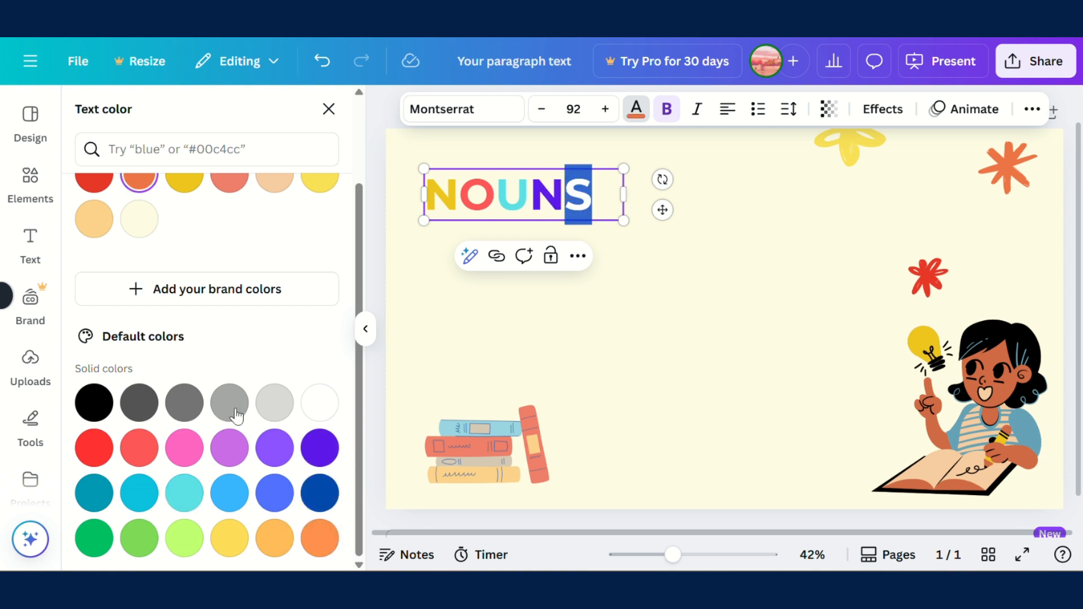
left_click(184, 447)
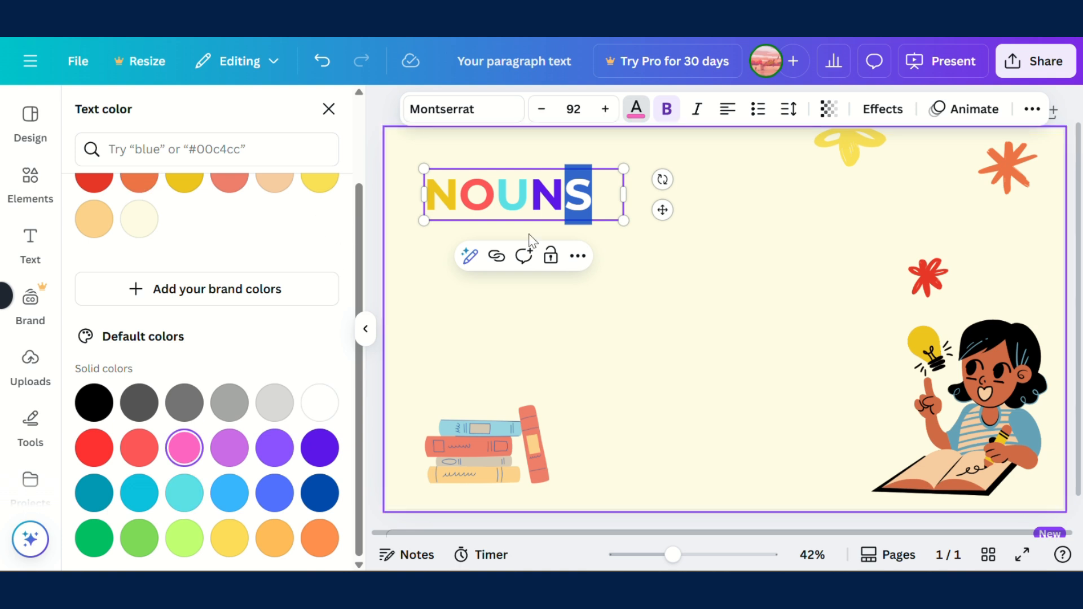
scroll(273, 324, "up", 3)
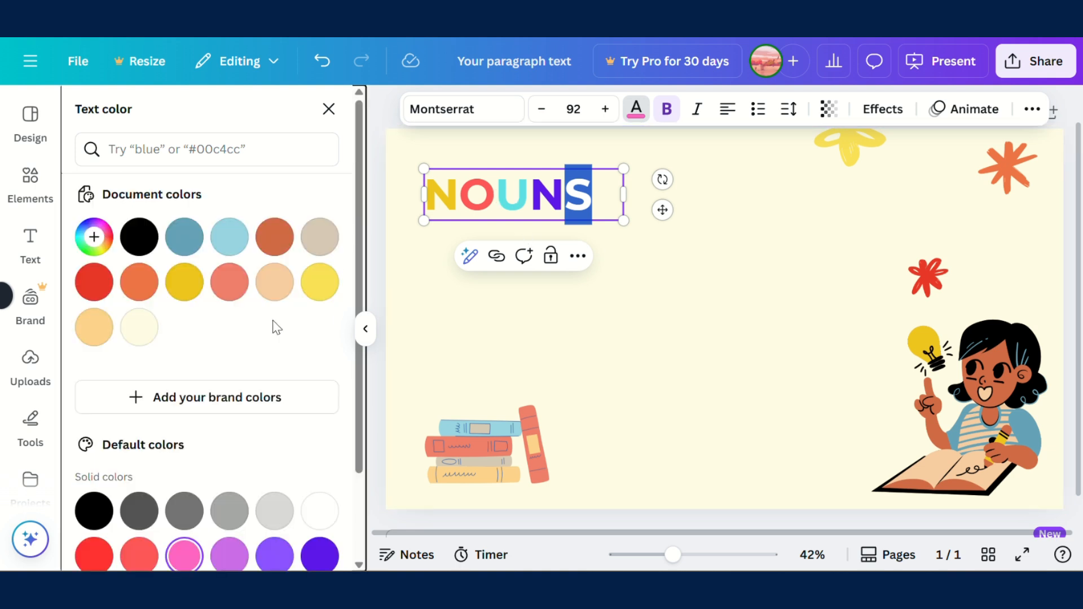
left_click(329, 109)
- Enlarge the NOUNS heading proportionally until its letters span nearly half the page width, and deselect it
left_click(602, 198)
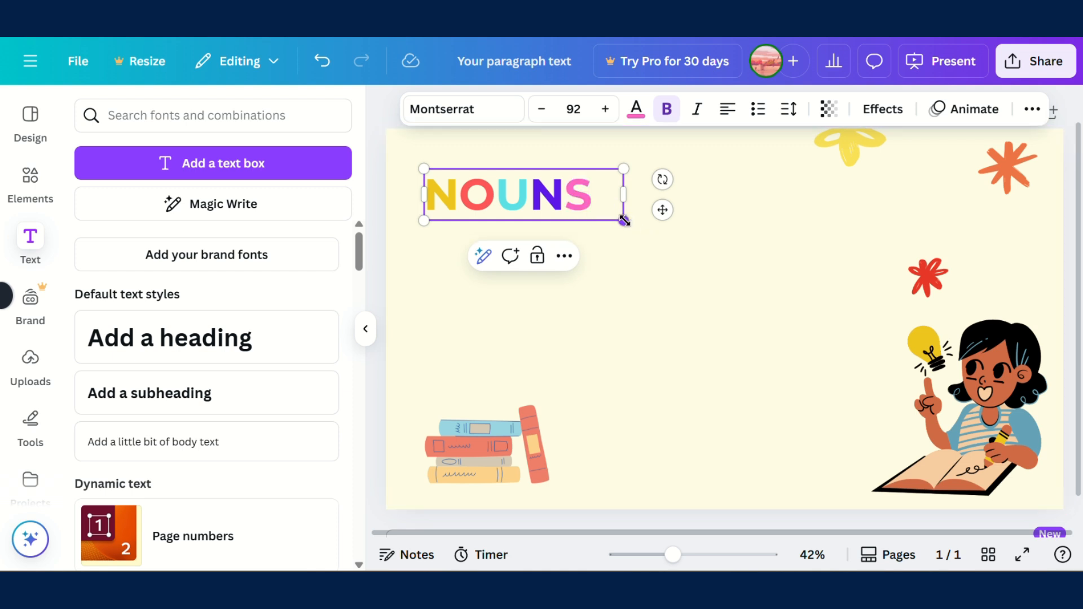
left_click_drag(627, 222, 793, 283)
left_click(375, 361)
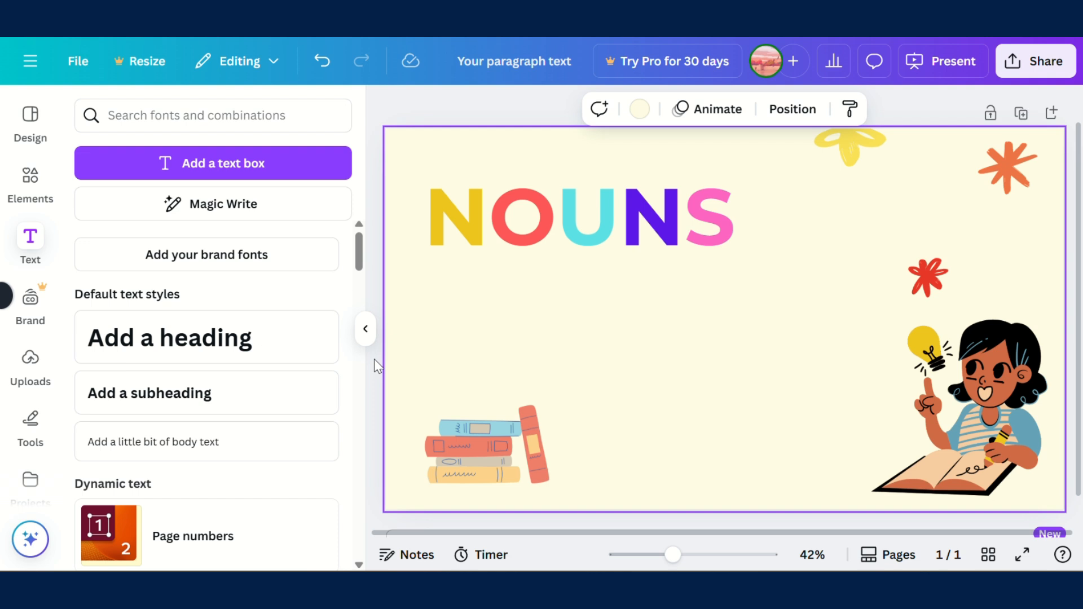
- Add a subheading text box below the NOUNS heading and set its font to Montserrat
left_click(303, 402)
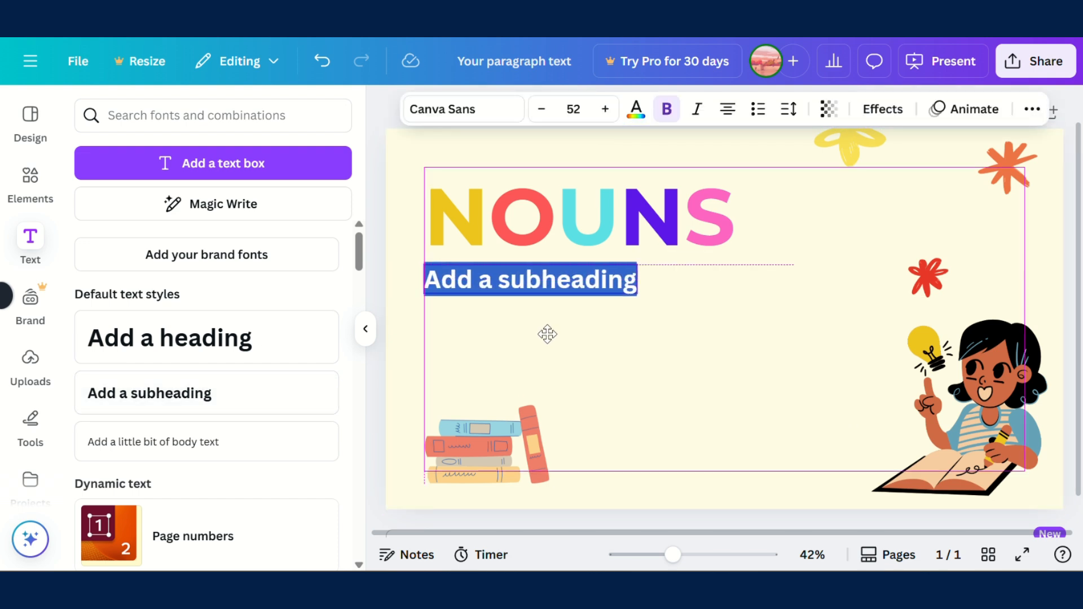
left_click(458, 111)
scroll(175, 345, "up", 4)
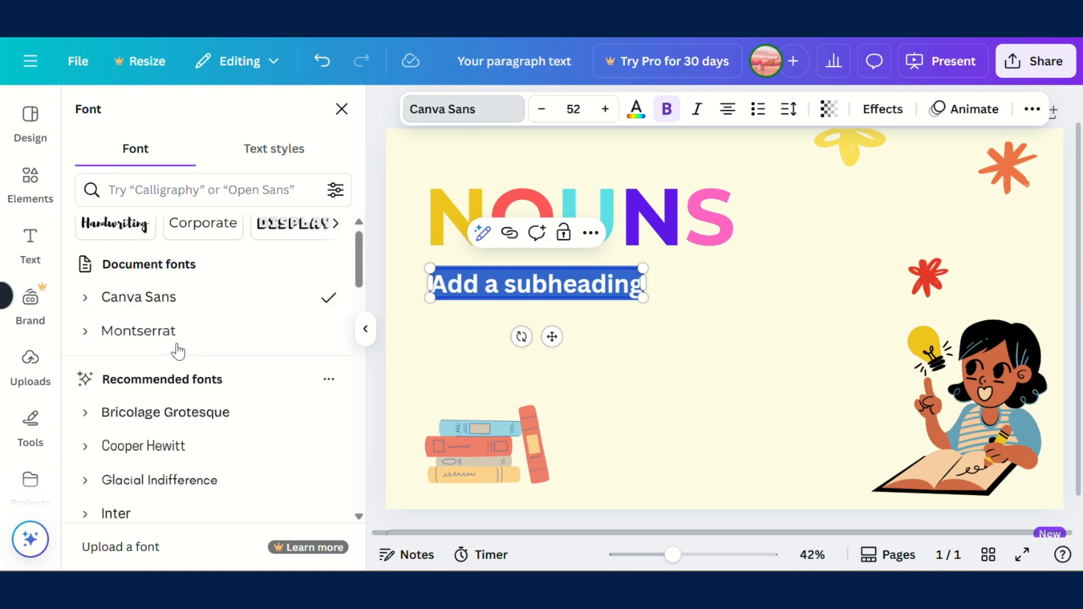
left_click(177, 349)
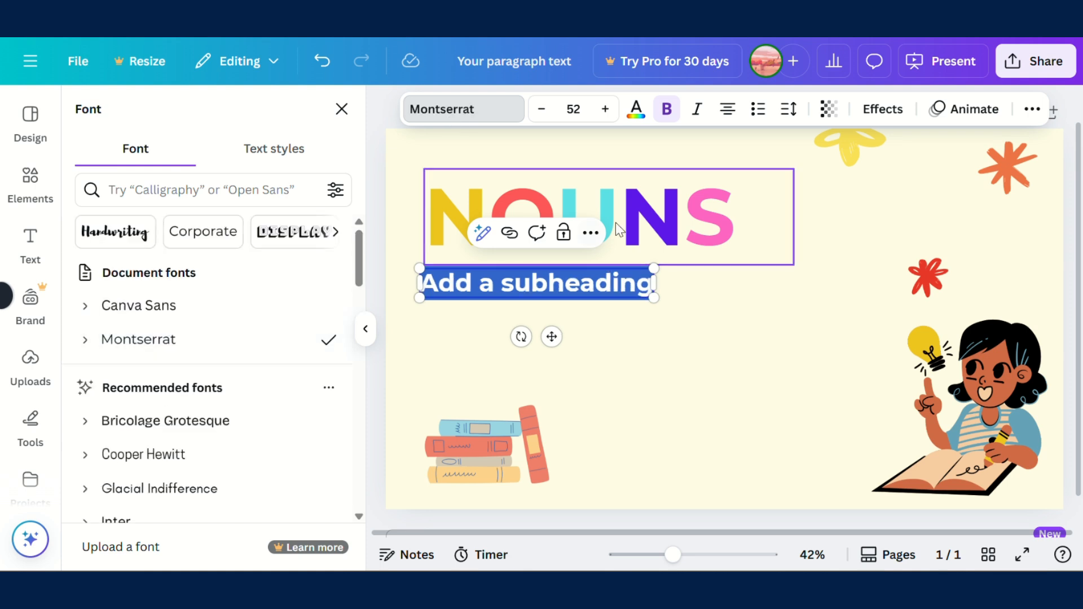
- Replace the subheading placeholder with "Proper Nouns" and "common nouns" on two separate lines
type("Prop")
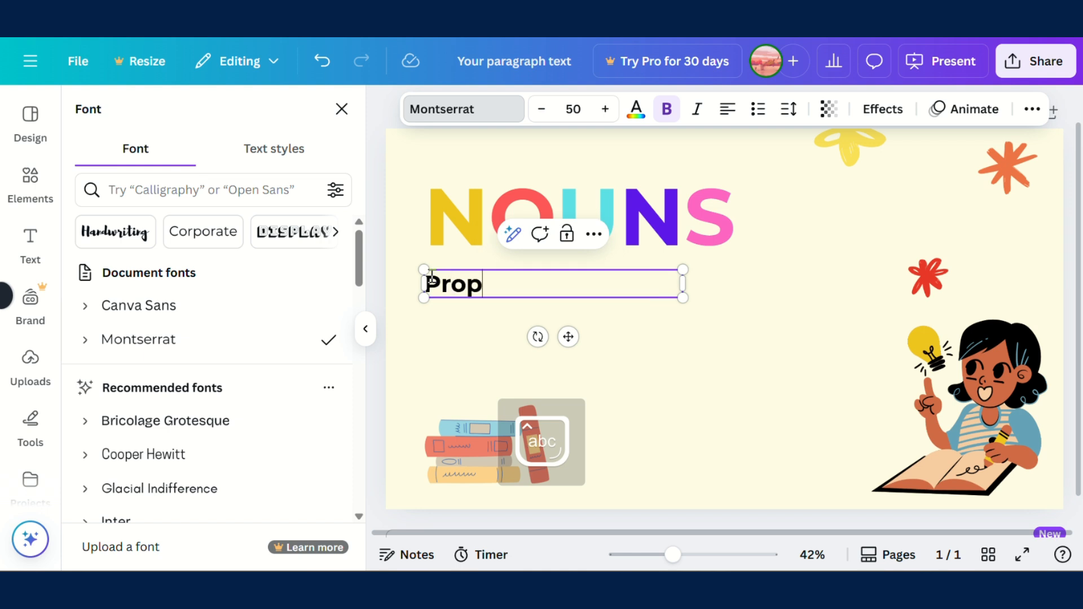
type("er Nouns")
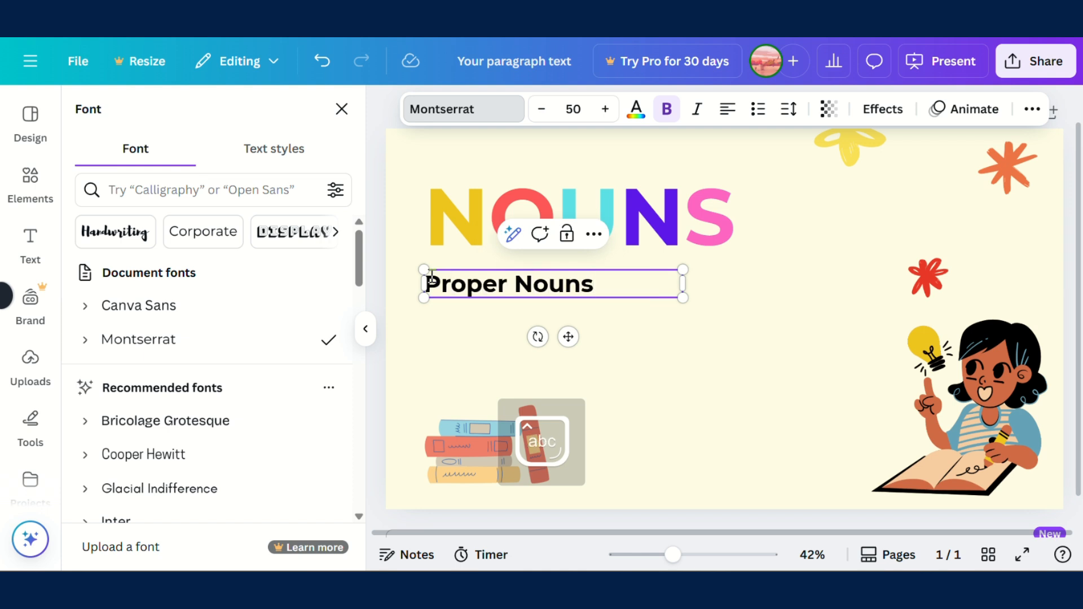
key("Return")
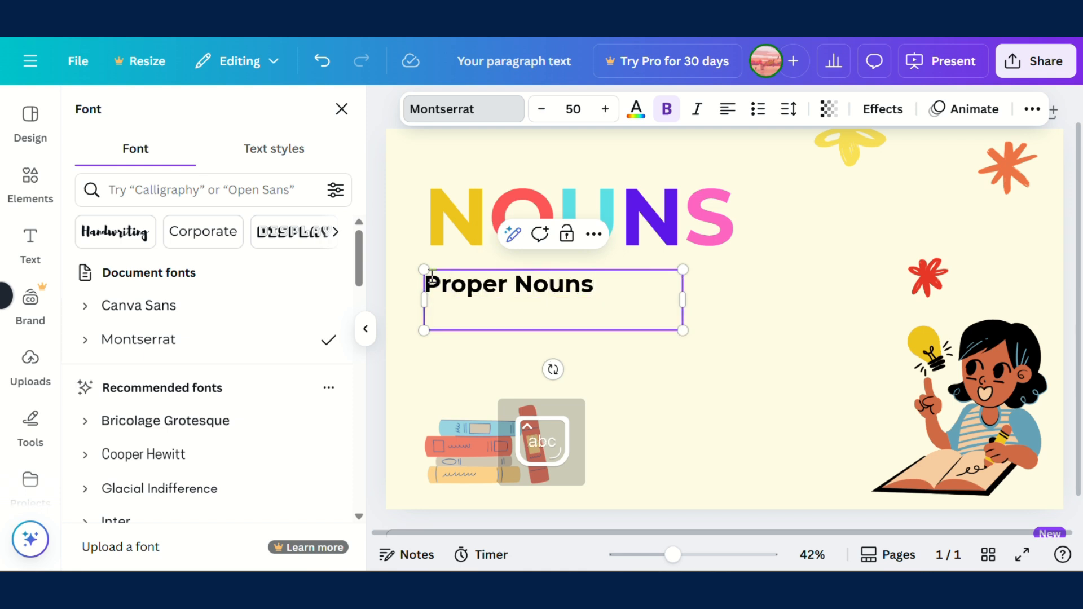
type("common ")
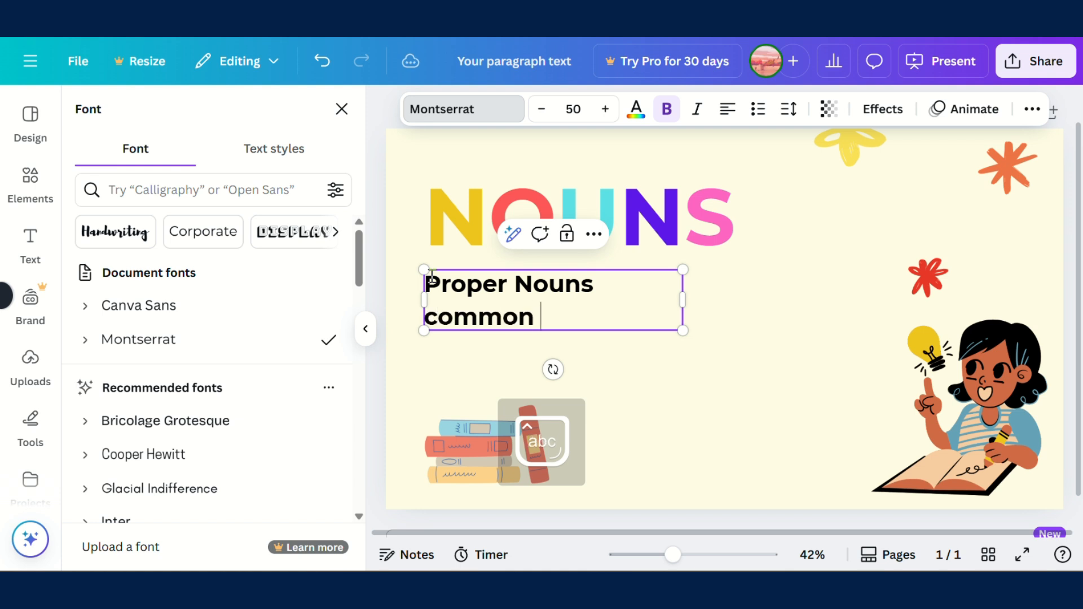
type("nouns")
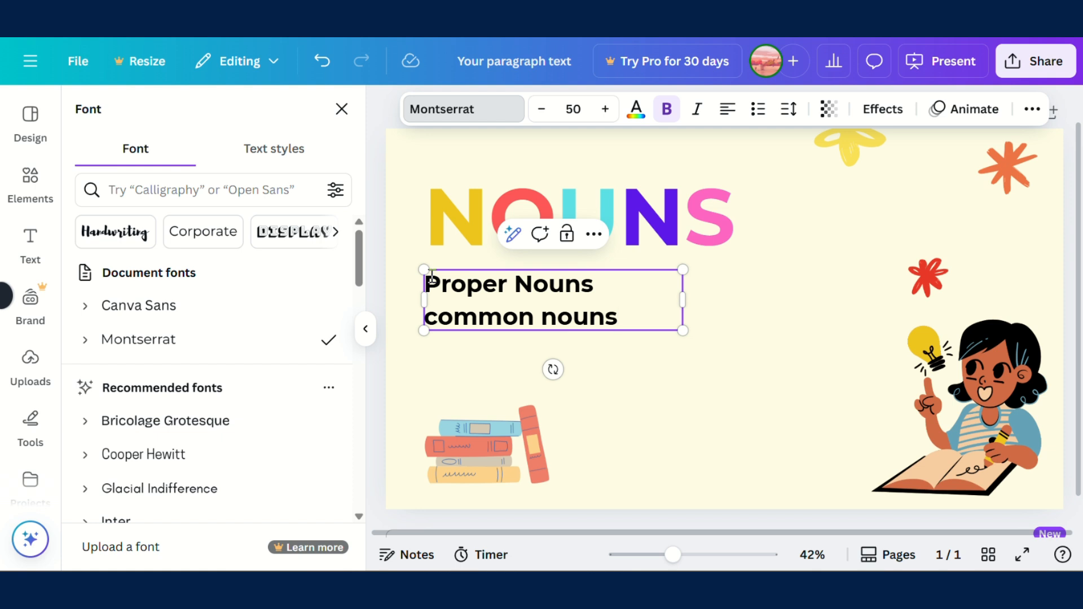
- Add "Abstract Nouns" and "Concrete Nouns" as the third and fourth lines of the subheading text
key("Return")
type("Abst")
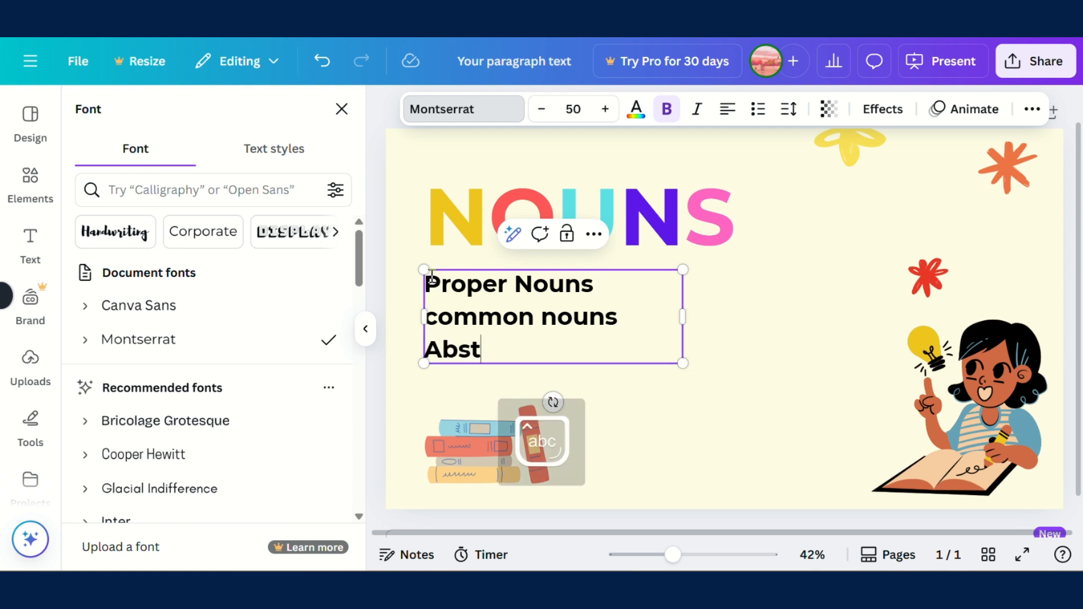
type("ract Nou")
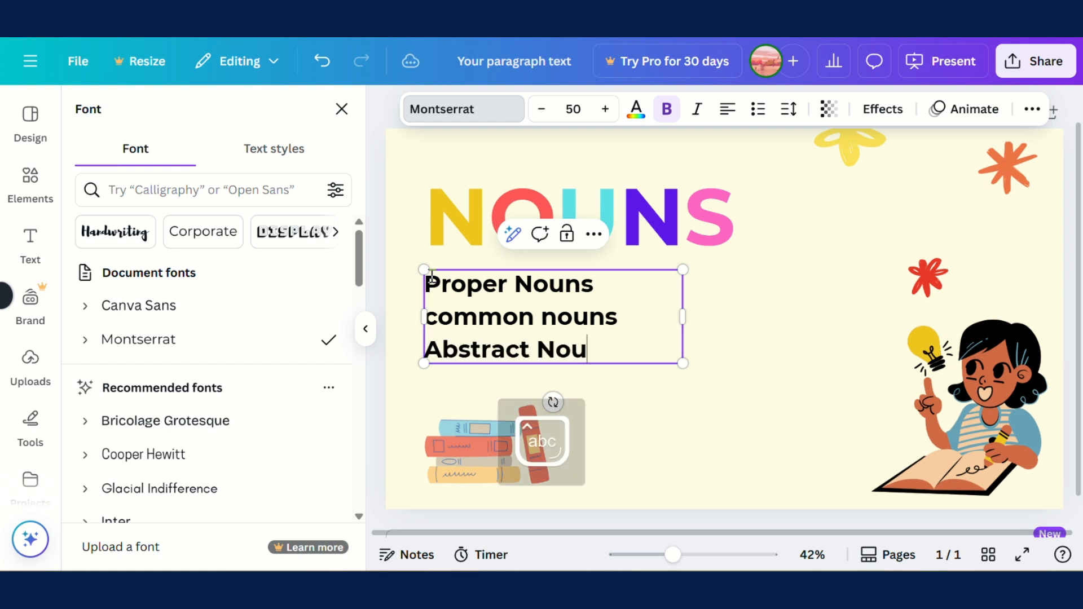
type("ns")
key("Return")
type("C")
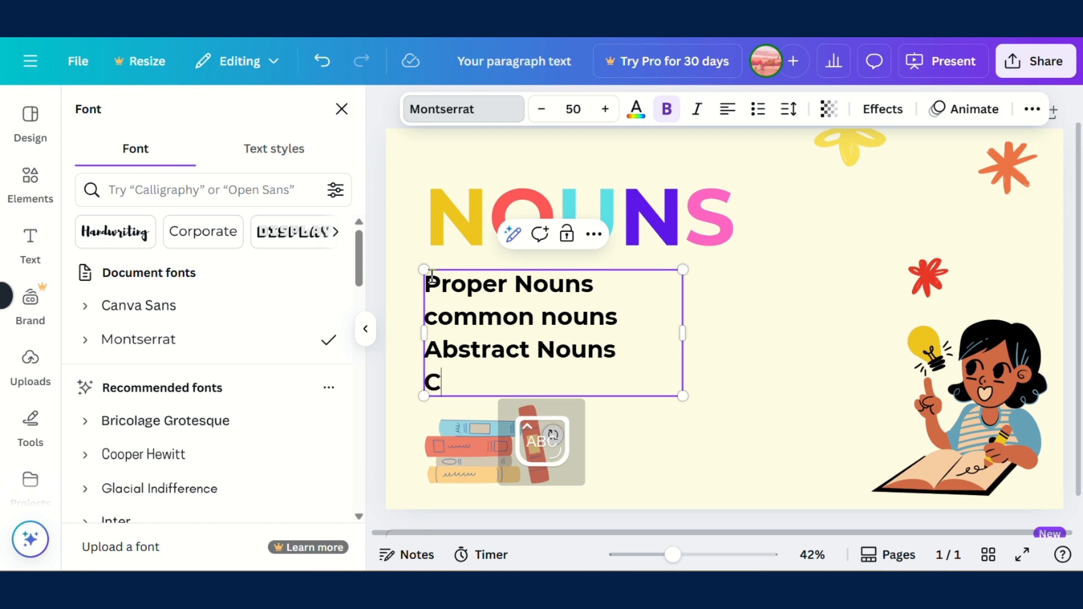
type("oncrete no")
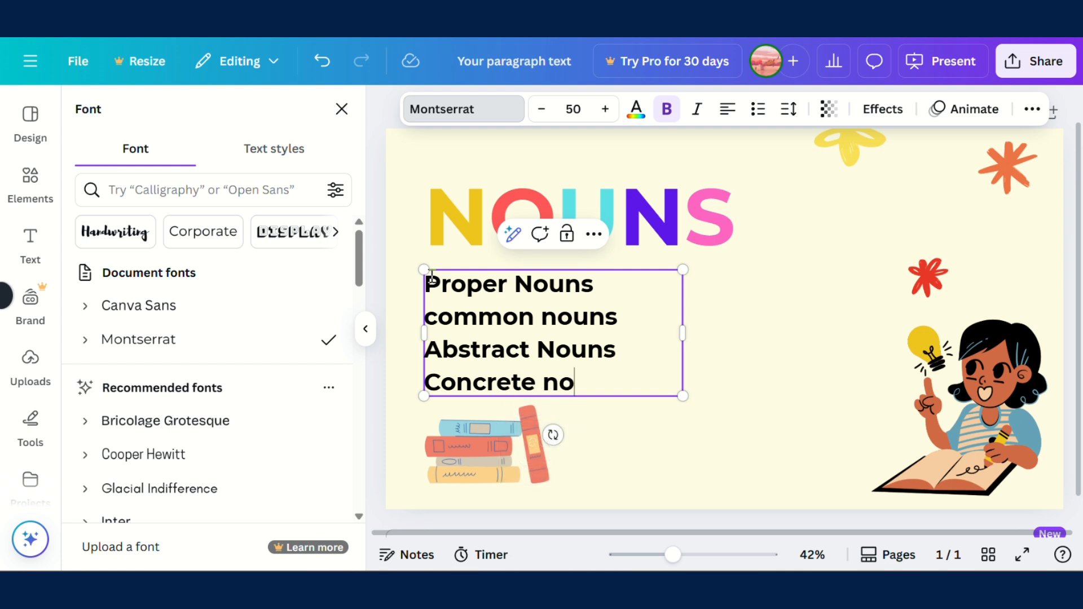
key("BackSpace")
key("BackSpace")
type("Nouns")
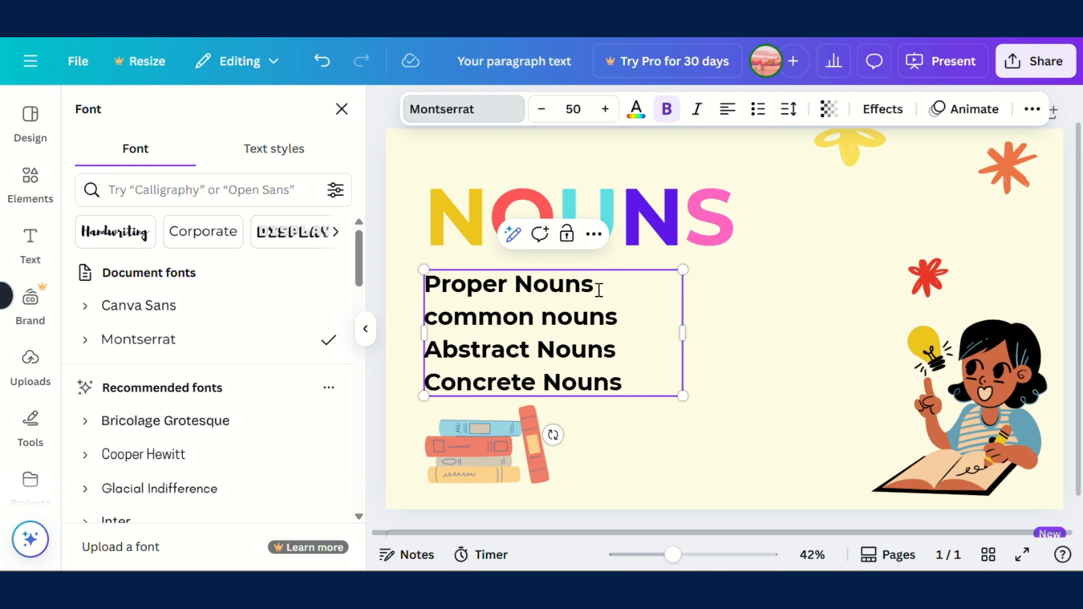
- Colour the "Proper Nouns" line coral red and the "common nouns" line light turquoise, using the document colors
left_click_drag(599, 290, 418, 285)
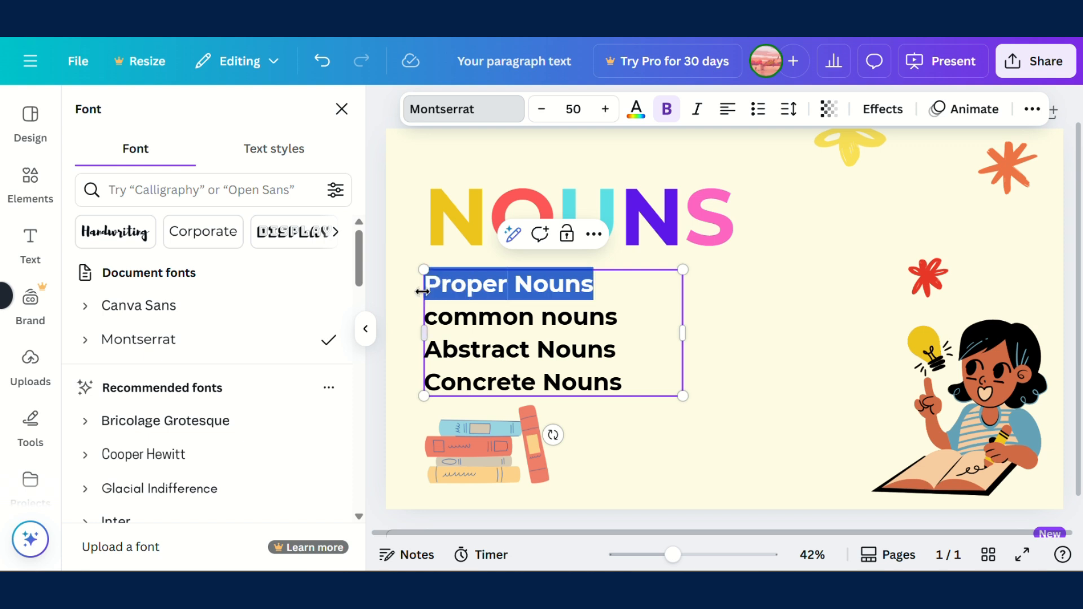
left_click(640, 119)
left_click(229, 336)
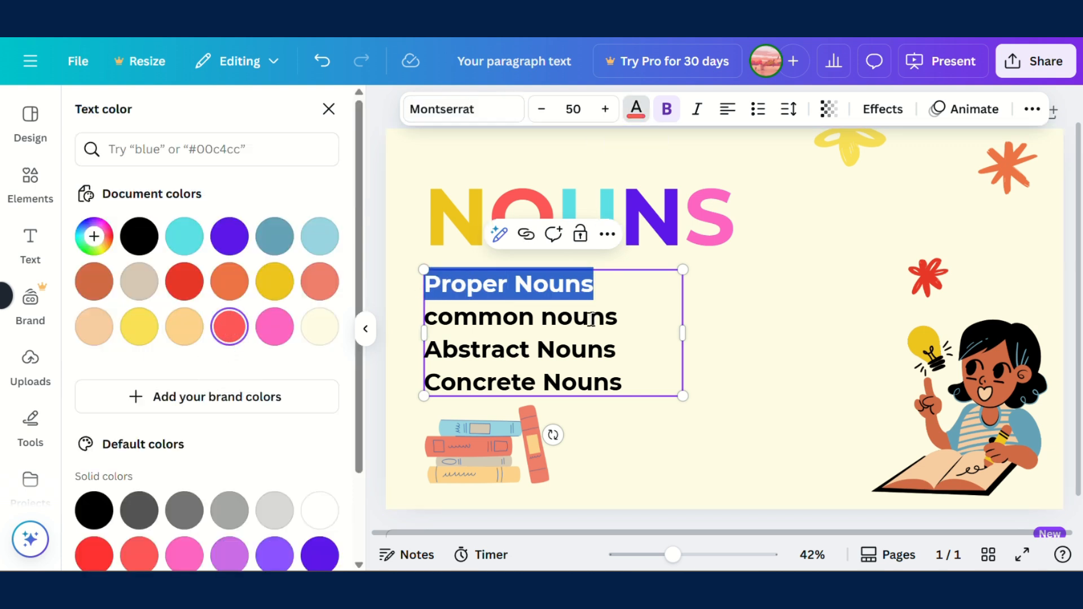
left_click(614, 319)
left_click_drag(614, 319, 425, 319)
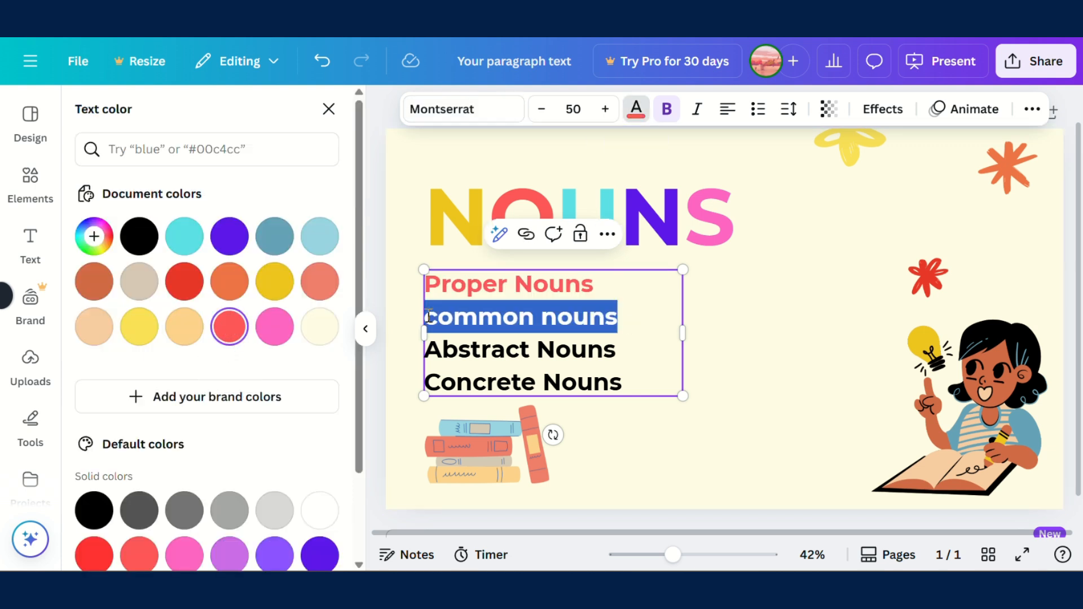
left_click(185, 236)
- Colour the "Abstract Nouns" line violet and the "Concrete Nouns" line pink from the document colors, and deselect the text box
left_click(623, 357)
left_click_drag(623, 358, 424, 356)
left_click(229, 239)
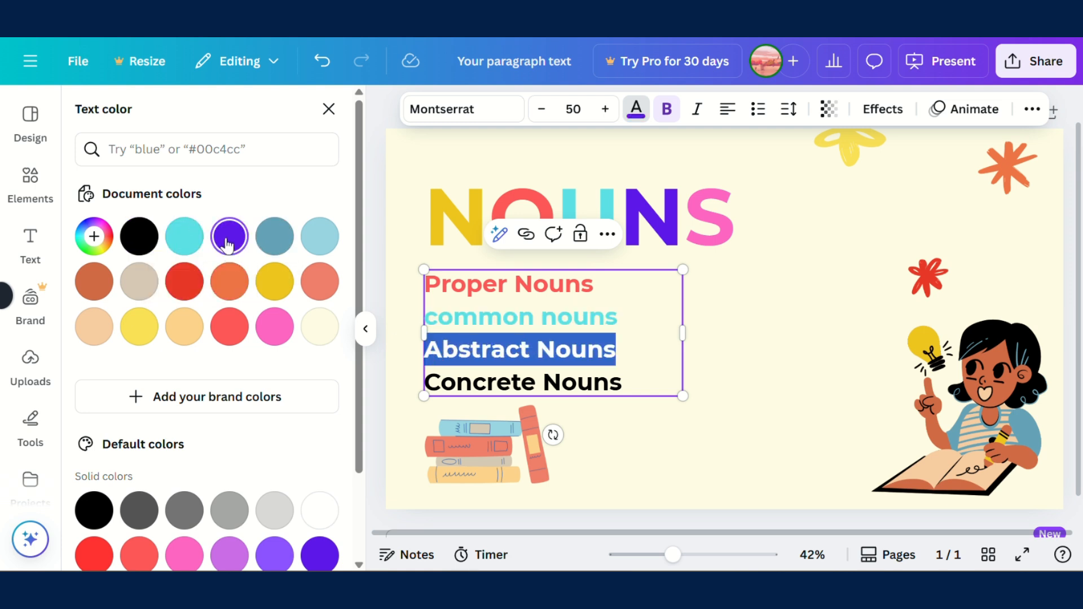
left_click_drag(638, 385, 401, 363)
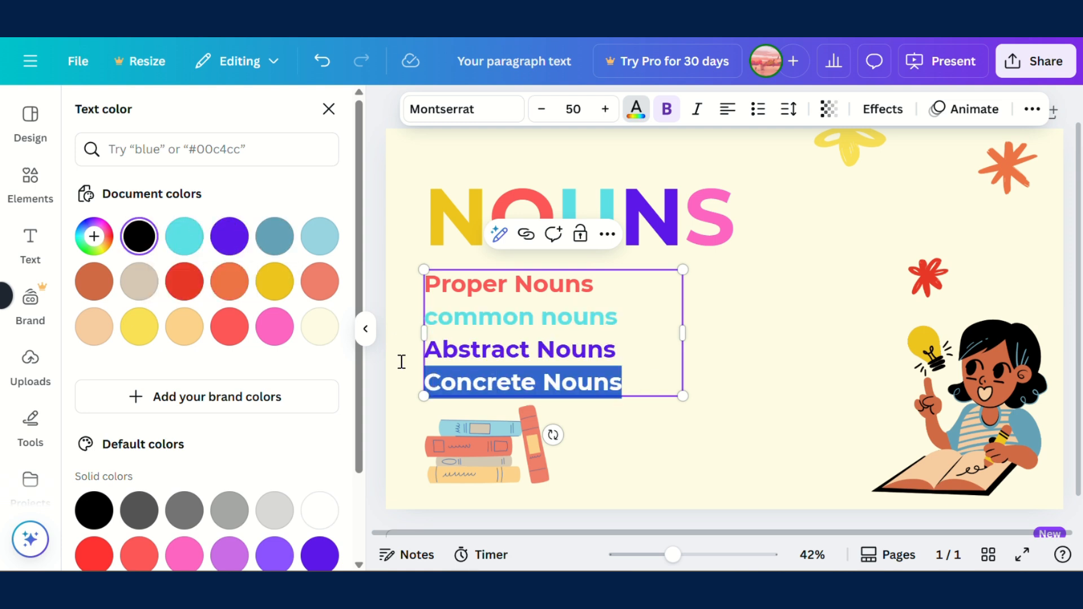
left_click(275, 327)
left_click(793, 375)
- Add a body text box reading "Lesson 01" to the page
left_click(273, 443)
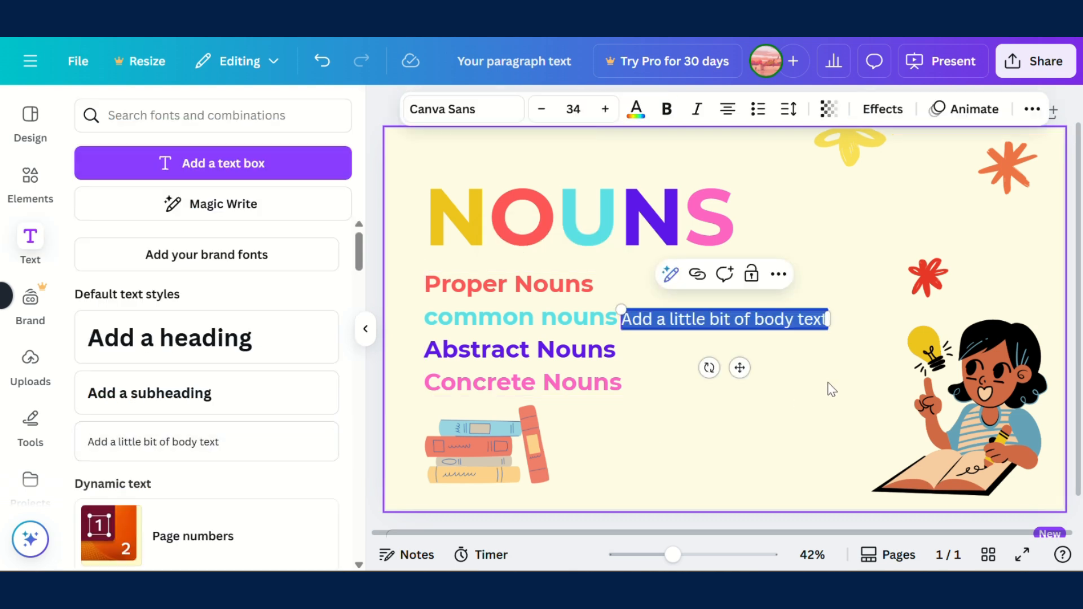
type("Less")
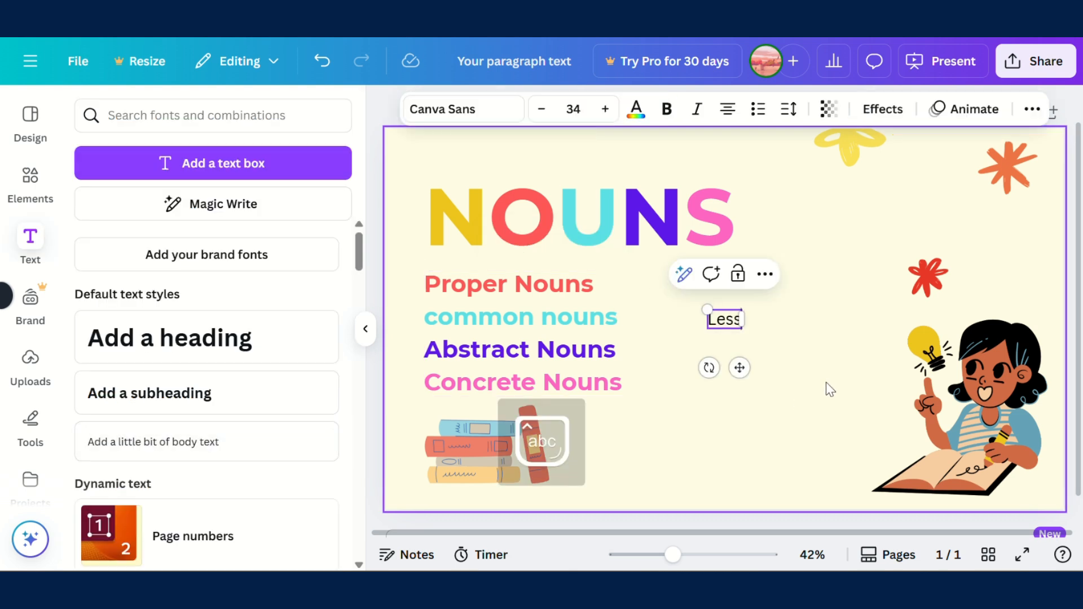
type("on 01")
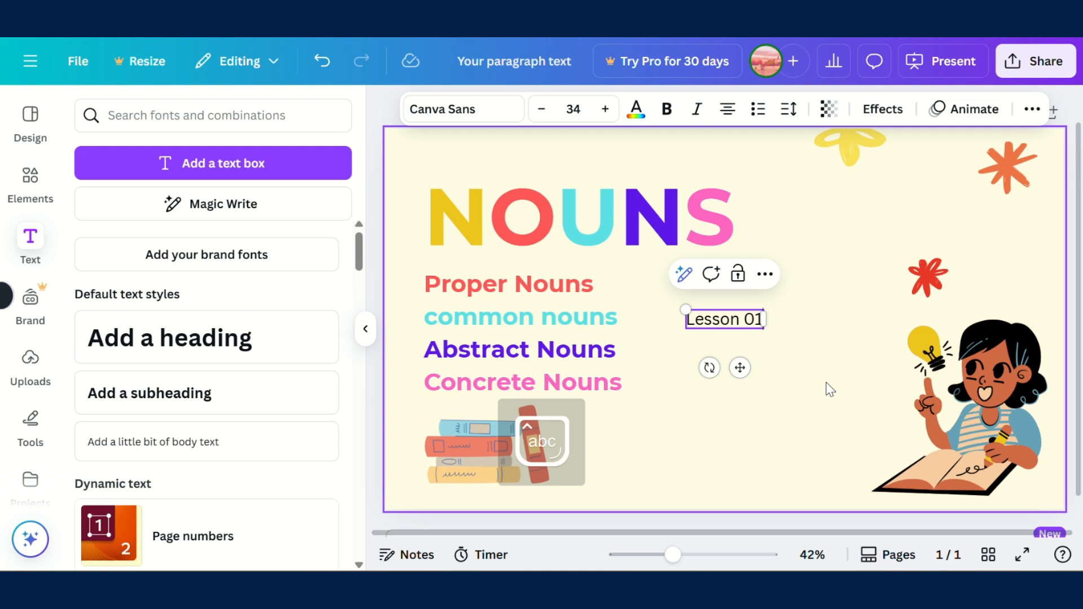
left_click(776, 385)
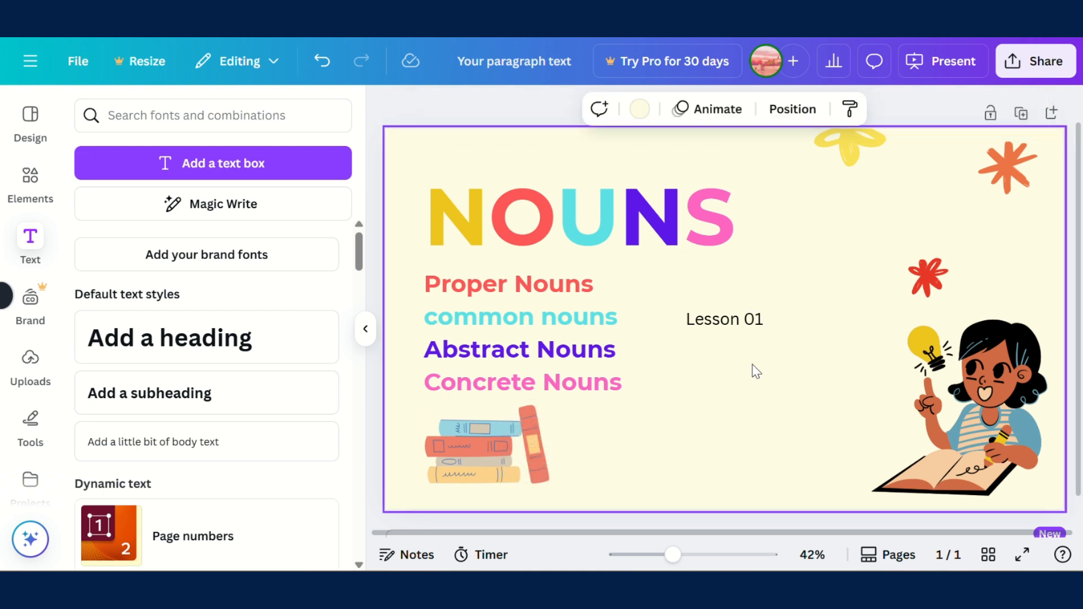
- Set the font of the "Lesson 01" text to Montserrat
left_click(728, 319)
left_click(440, 127)
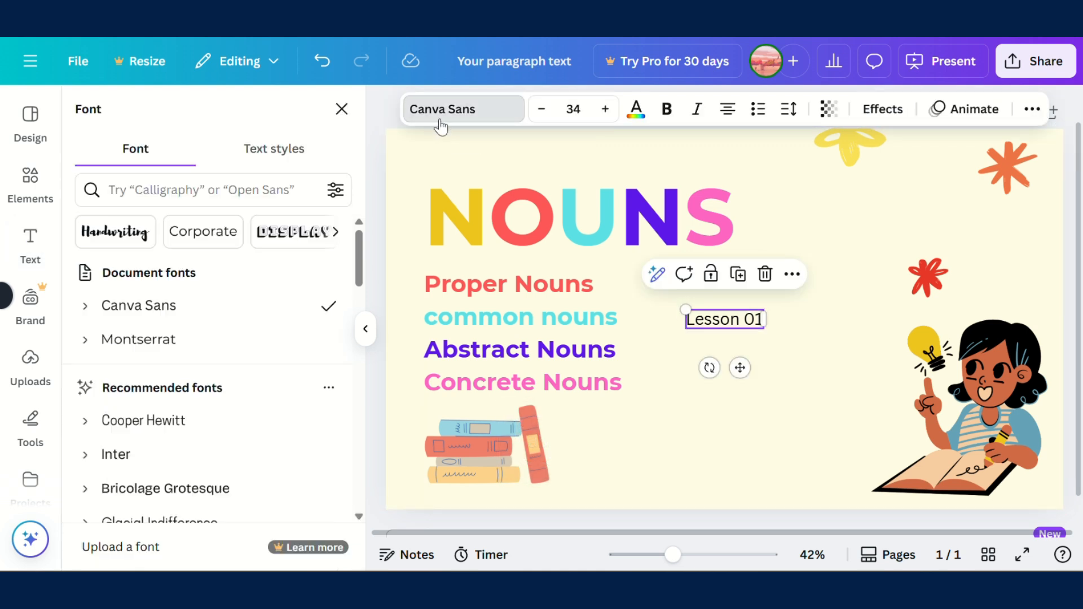
left_click(168, 341)
- Set the "Lesson 01" text to size 25 and move it just to the right of the NOUNS heading's last letter
left_click(572, 113)
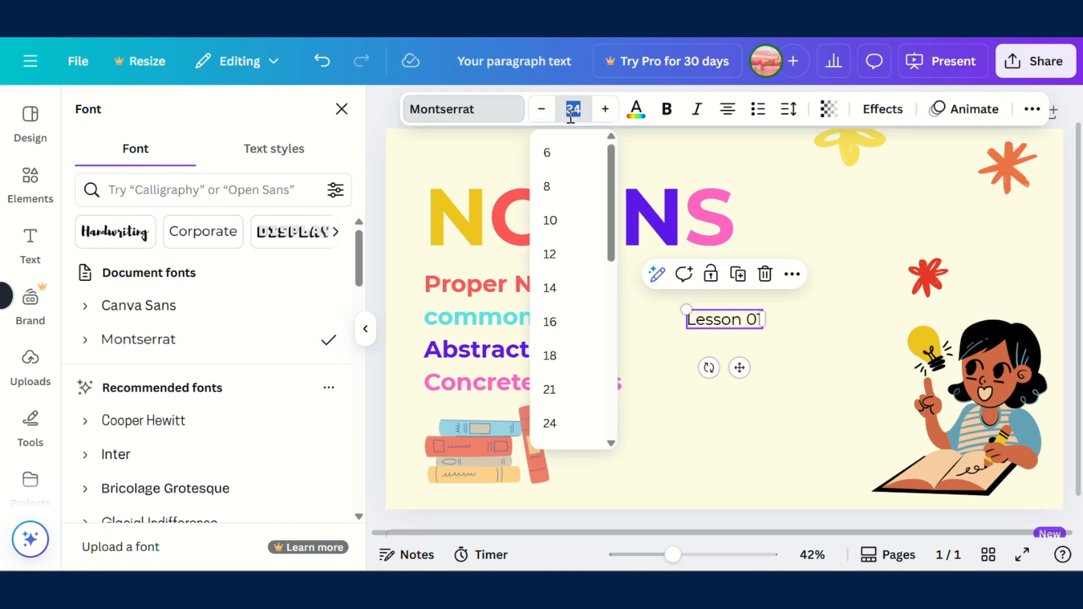
type("20")
key("Return")
left_click(606, 109)
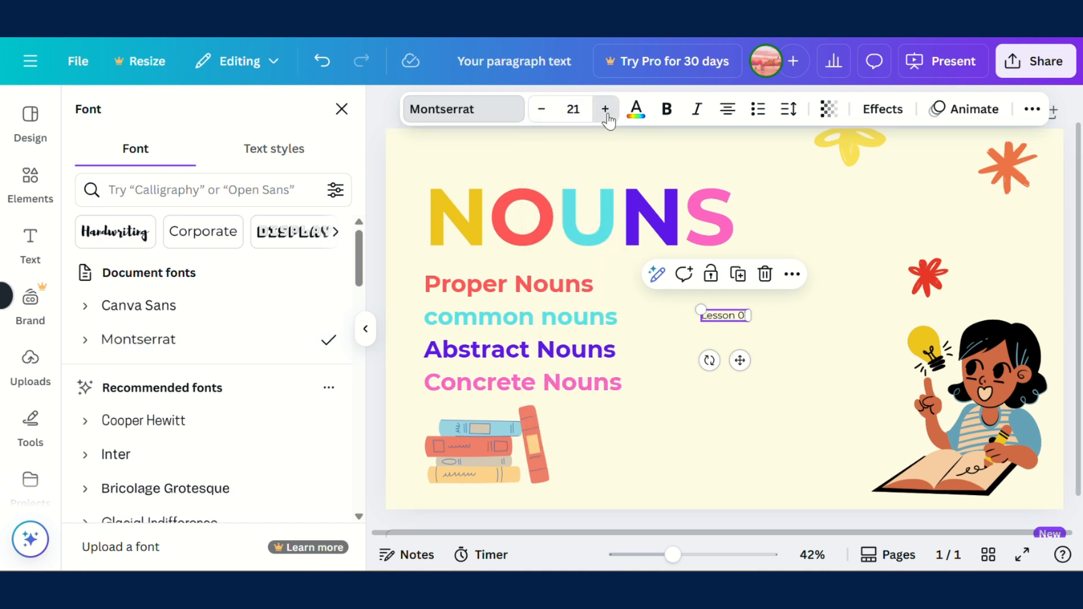
left_click(606, 108)
left_click(605, 108)
left_click(605, 109)
left_click(606, 109)
left_click_drag(740, 362, 800, 288)
left_click(741, 373)
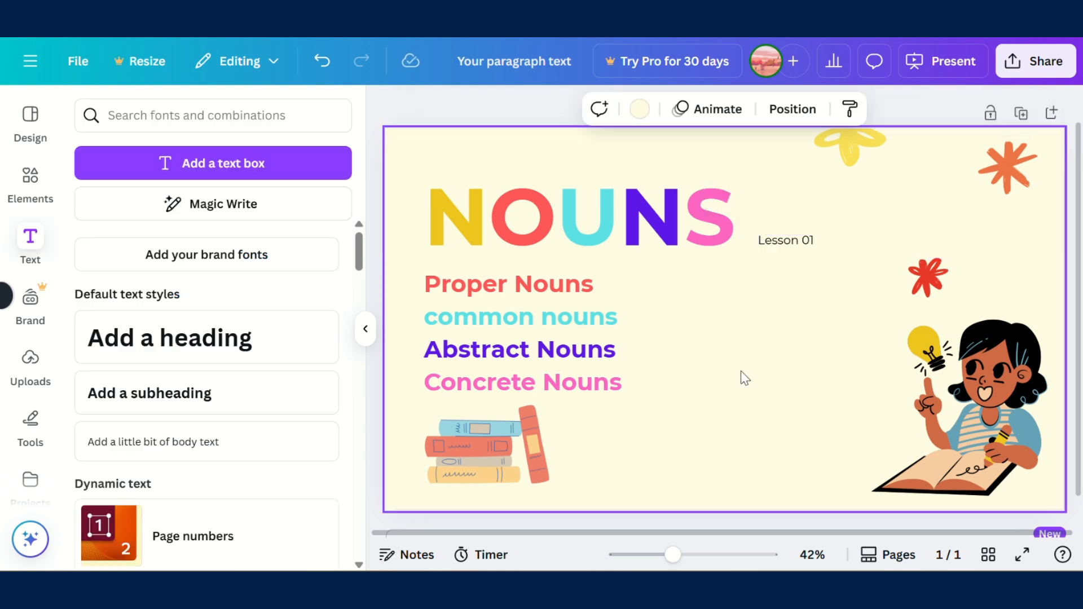
- Add a blank second page below the first one and delete it
left_click_drag(673, 555, 664, 556)
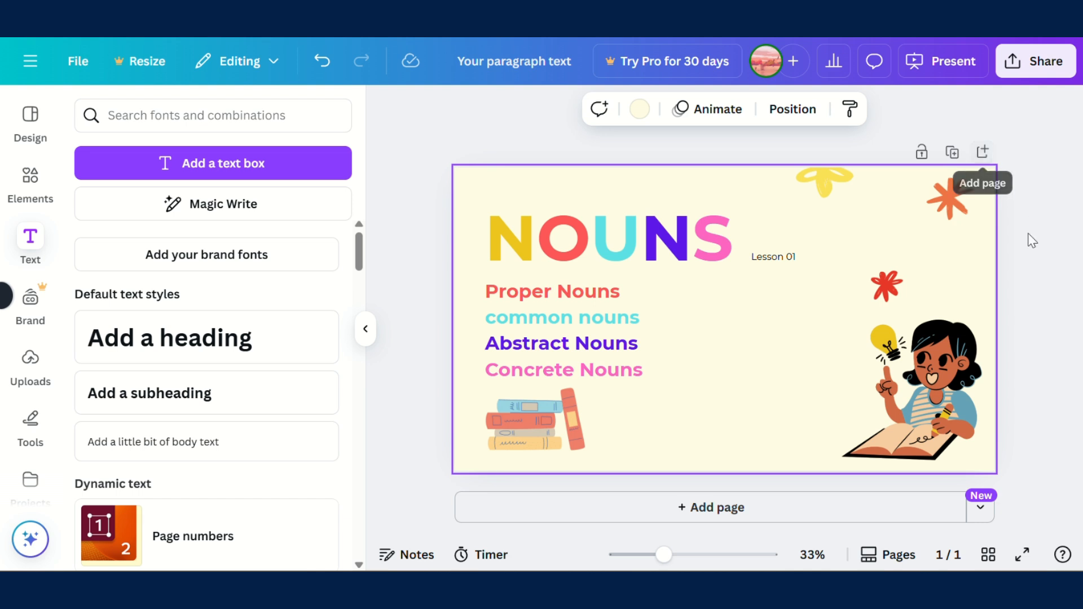
left_click(812, 517)
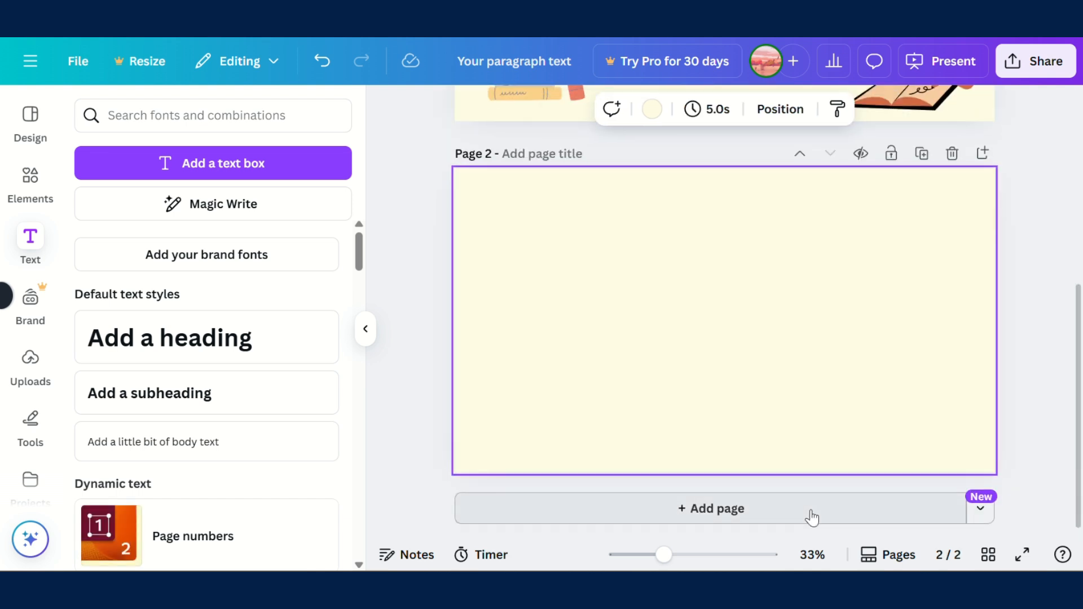
left_click(953, 155)
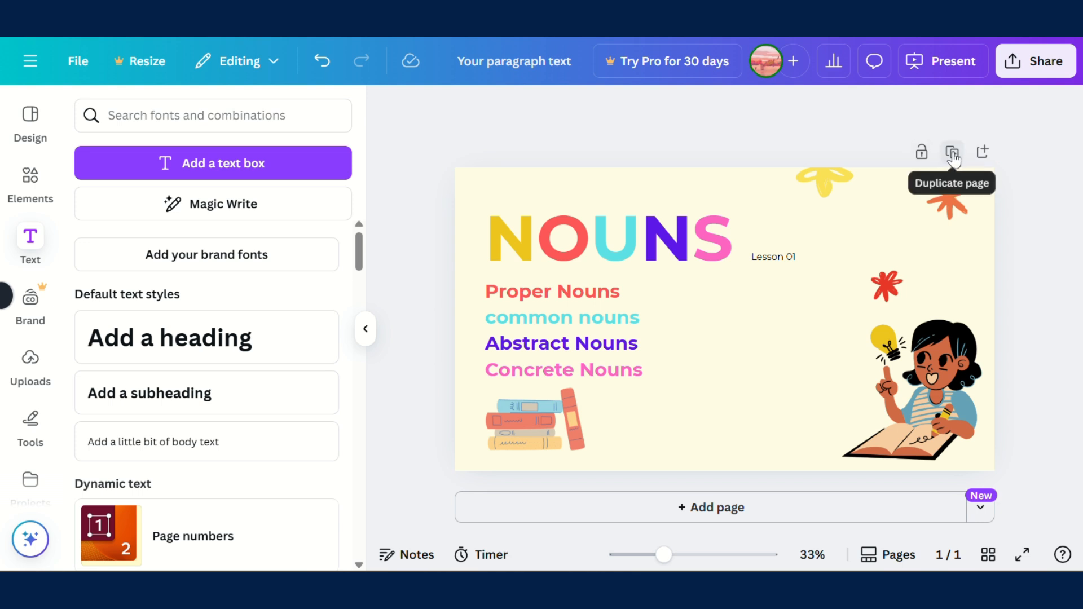
- Duplicate the NOUNS page and delete the NOUNS heading from the copy
left_click(953, 153)
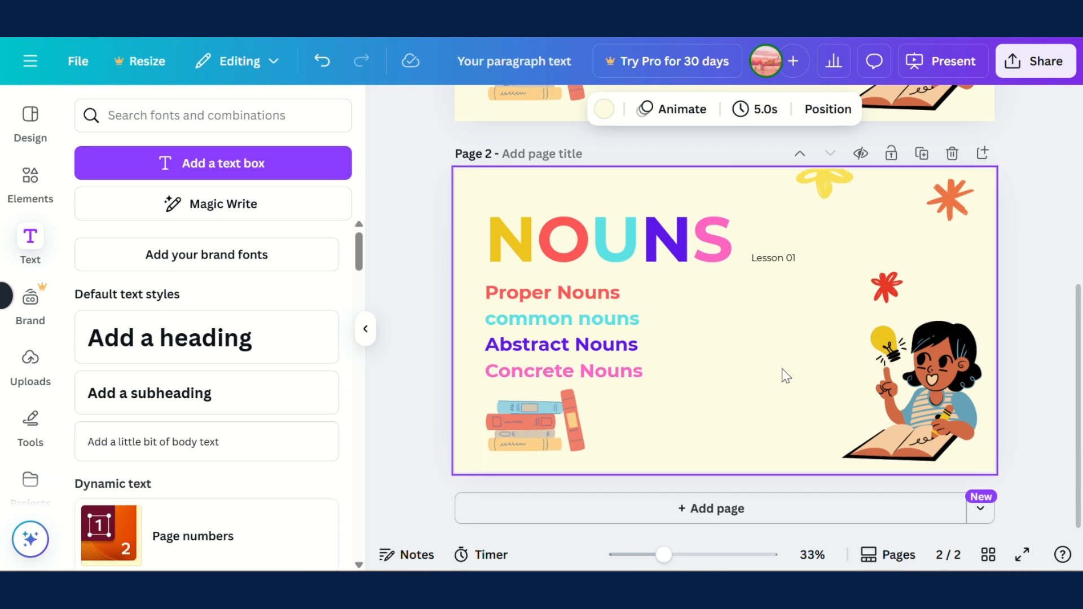
left_click(669, 248)
left_click(672, 164)
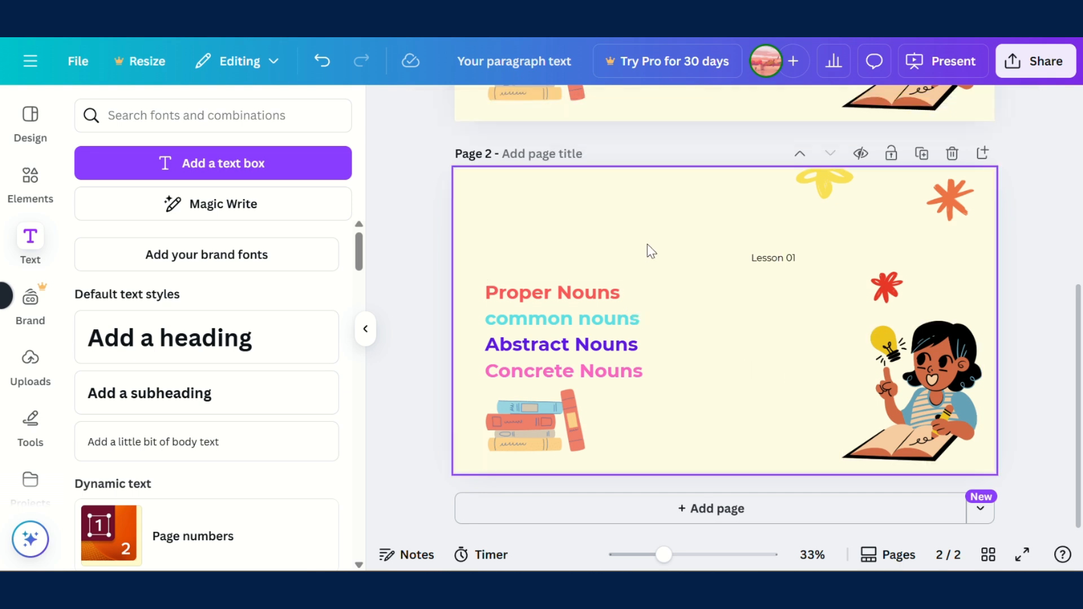
- Delete the four-line noun list, the "Lesson 01" text and the writing girl illustration from page 2
left_click(600, 303)
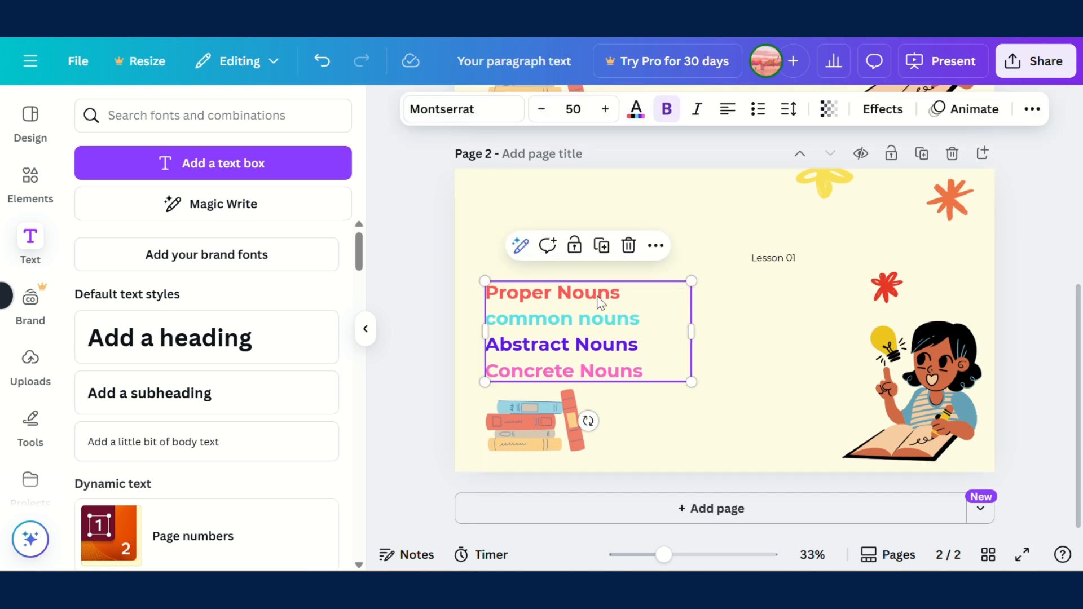
left_click(629, 246)
left_click(755, 264)
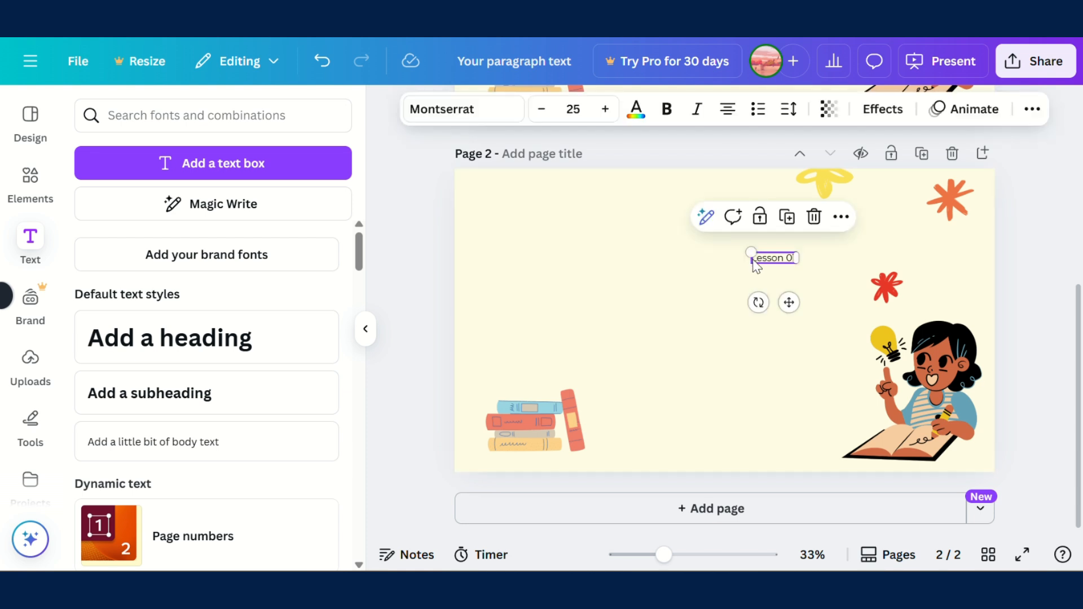
left_click(814, 218)
left_click(900, 369)
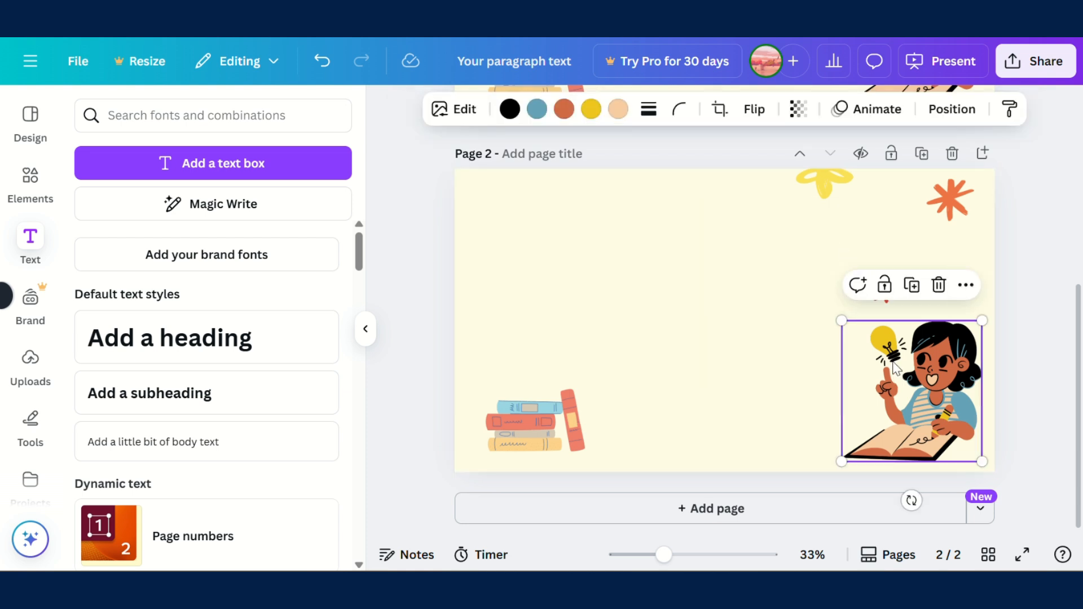
left_click(938, 283)
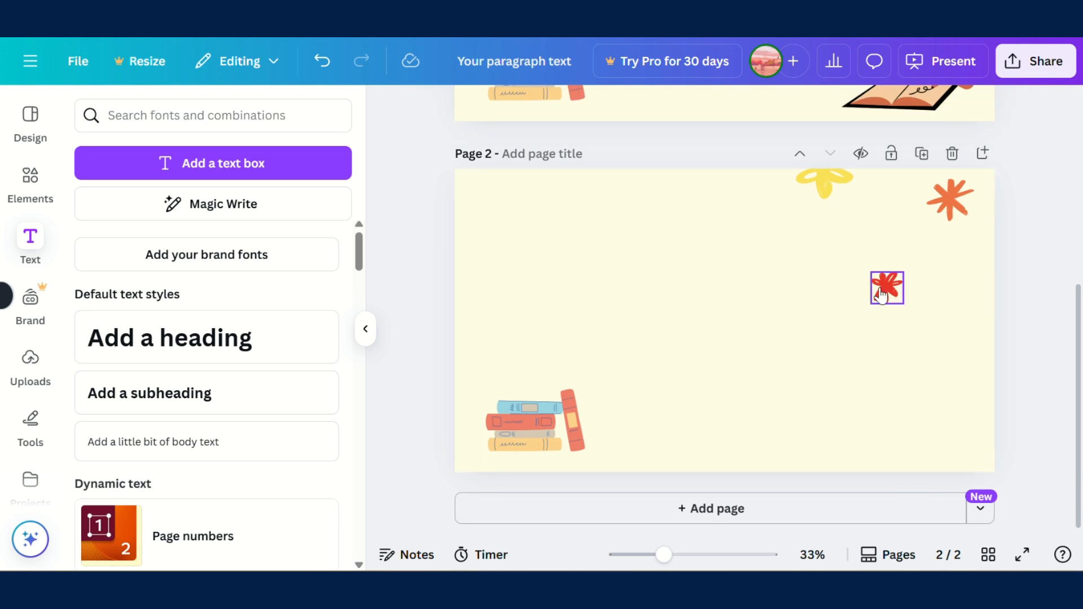
- Move page 2's red flower partly off the lower right edge and the yellow flower to the upper left corner
left_click_drag(879, 287, 987, 388)
left_click_drag(825, 194, 517, 233)
left_click(765, 315)
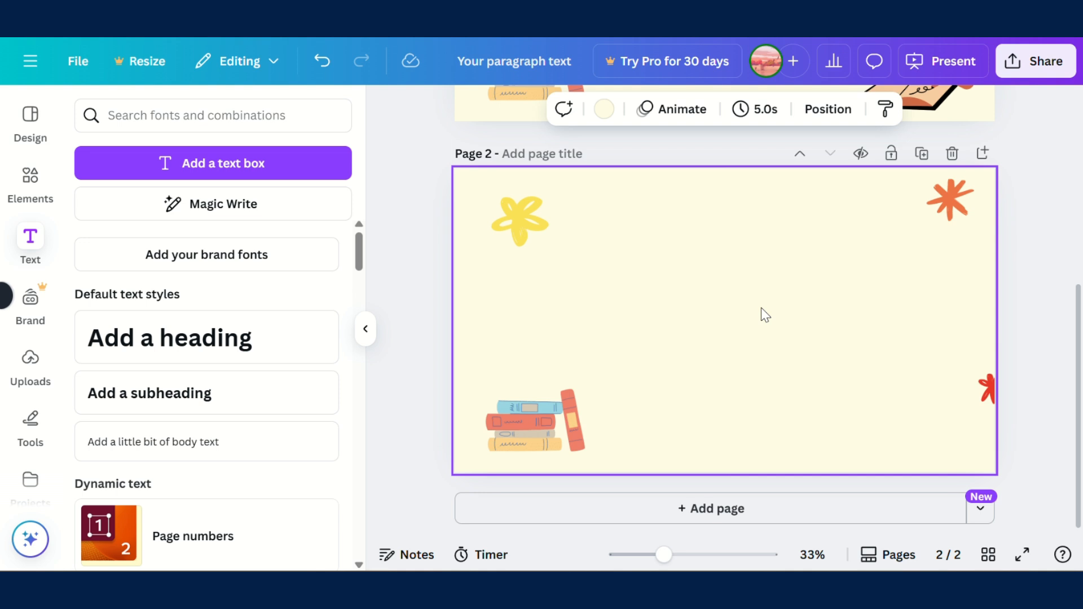
- Add a heading centred near the top of page 2 and a subheading at size 30
left_click(245, 341)
left_click_drag(741, 380, 743, 281)
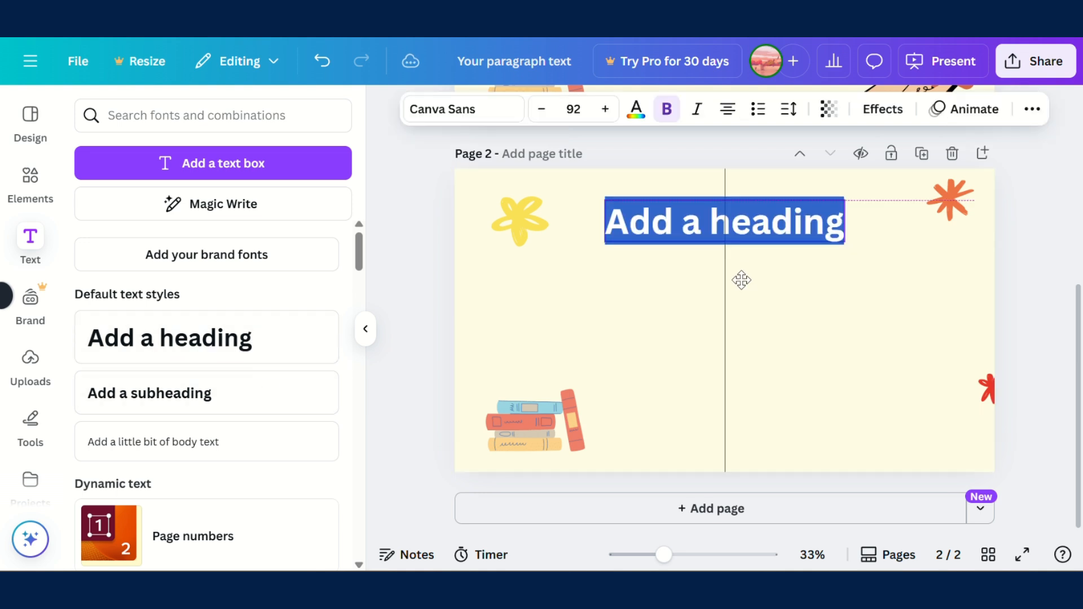
left_click(150, 393)
left_click(573, 109)
type("30")
key("Return")
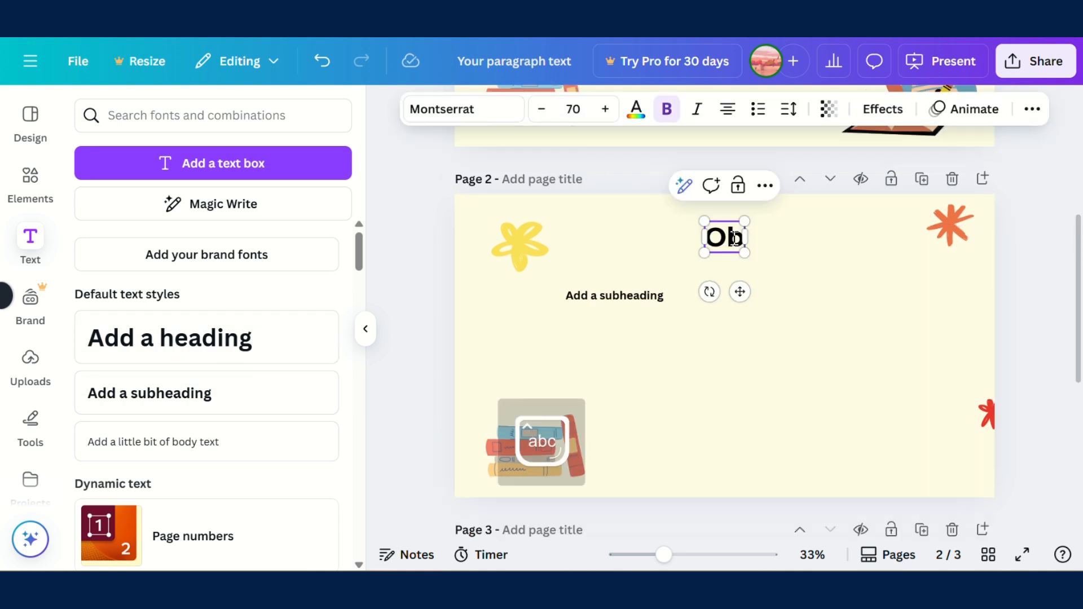
- Make the page 2 heading read "Objectives" in coral red with the Blueberry font
type("jectives")
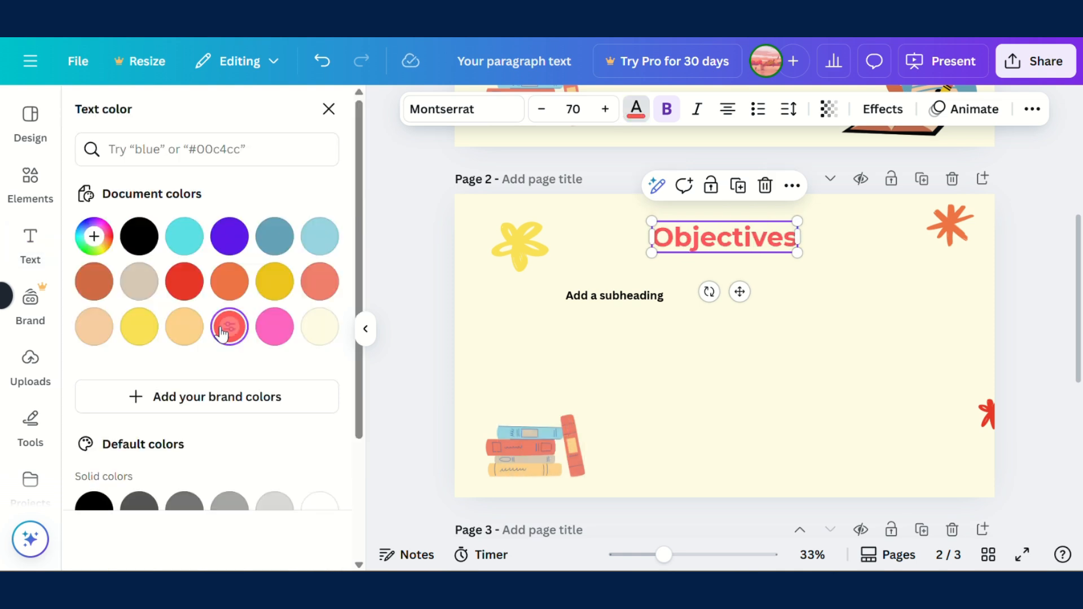
left_click(467, 110)
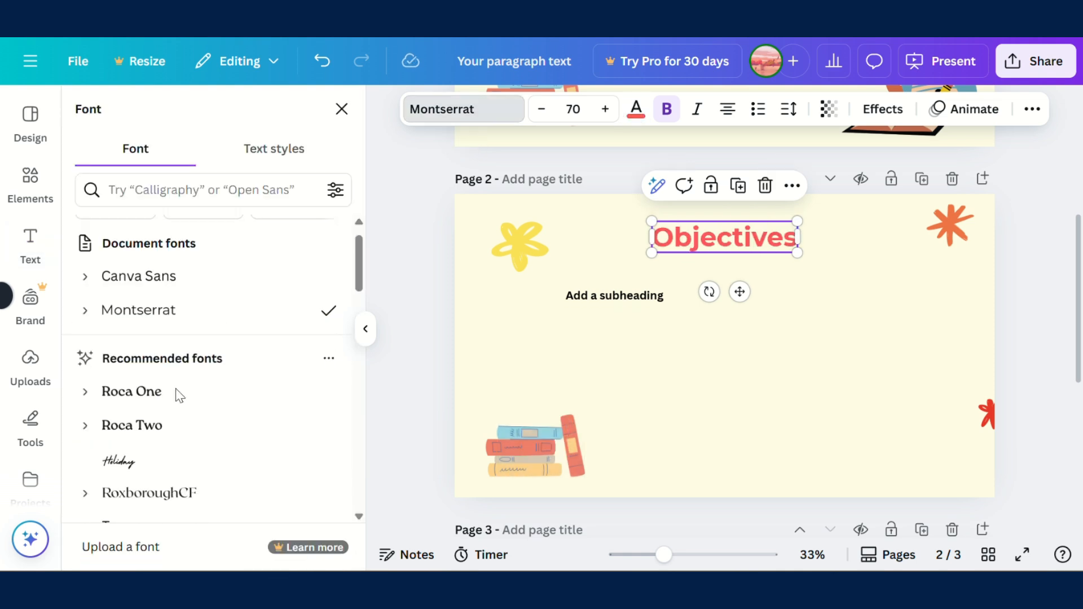
scroll(175, 395, "down", 5)
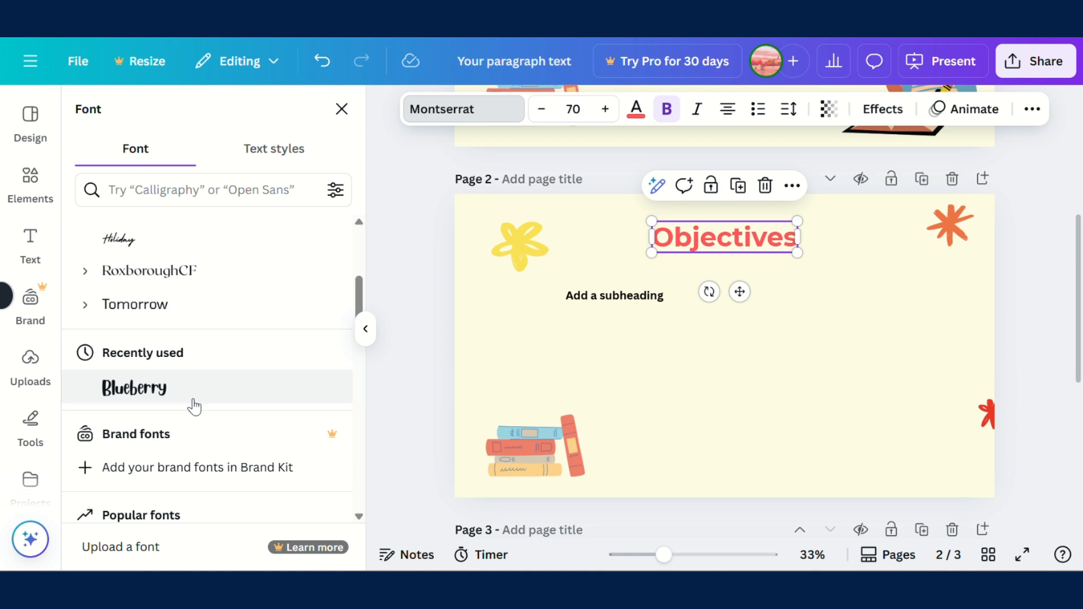
left_click(193, 406)
- Move the subheading just under the Objectives heading and place a duplicate directly below it
left_click_drag(627, 301, 671, 291)
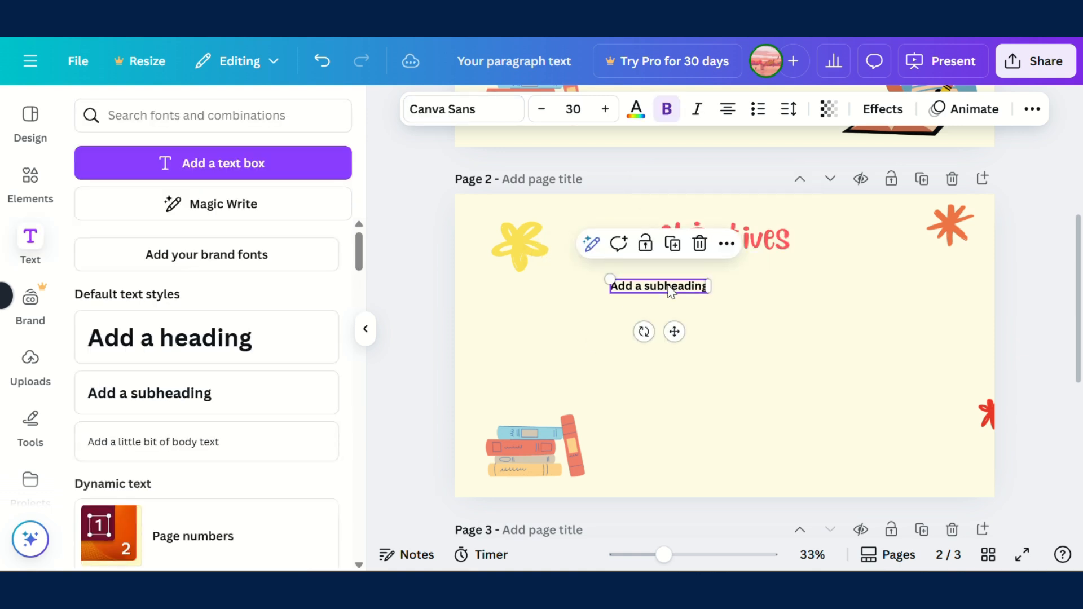
left_click(727, 243)
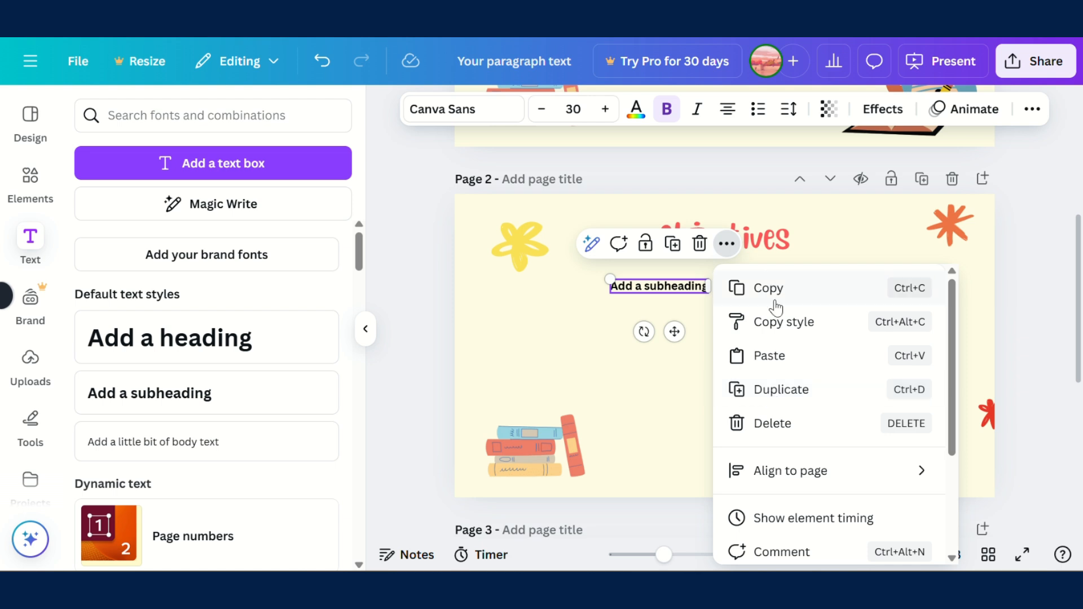
left_click(791, 390)
left_click_drag(674, 332, 674, 399)
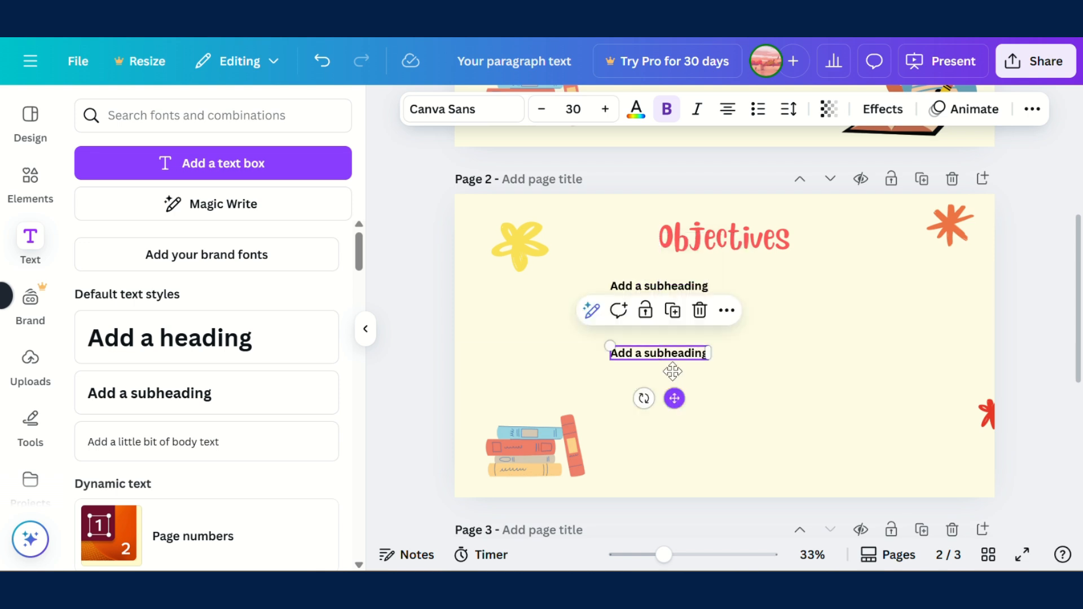
- Duplicate the subheading twice more and arrange the copies as a second column, forming a two-by-two grid
left_click(727, 311)
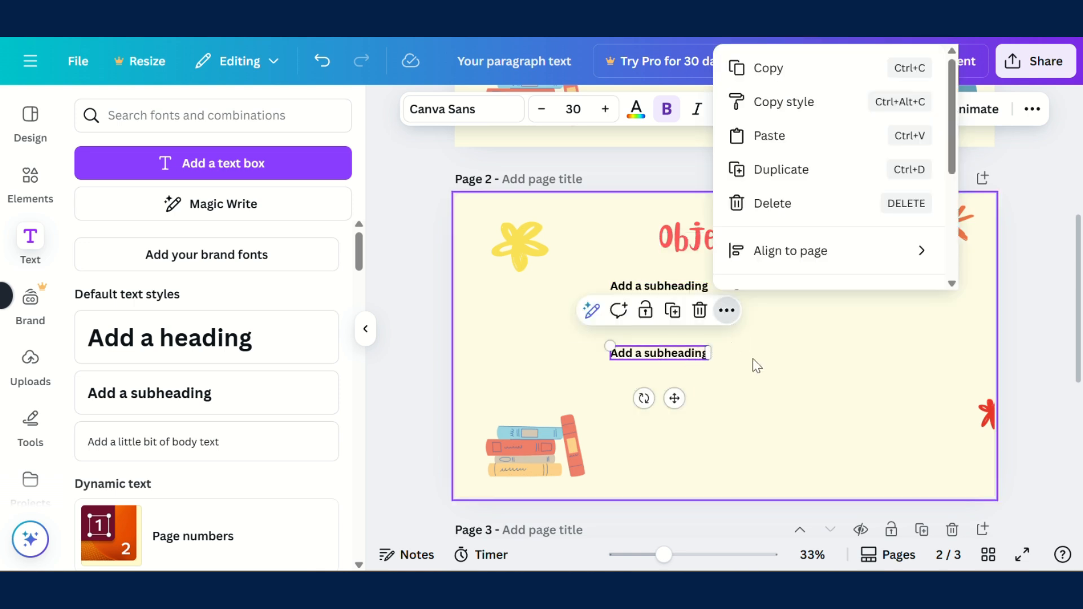
left_click(778, 170)
left_click(727, 377)
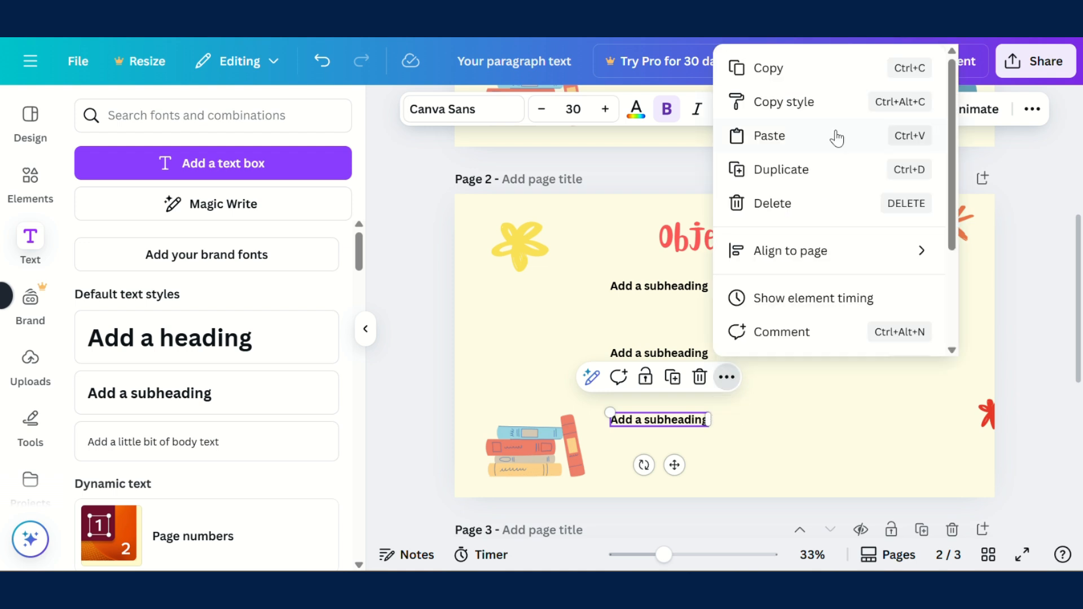
left_click(781, 169)
left_click_drag(660, 420, 846, 286)
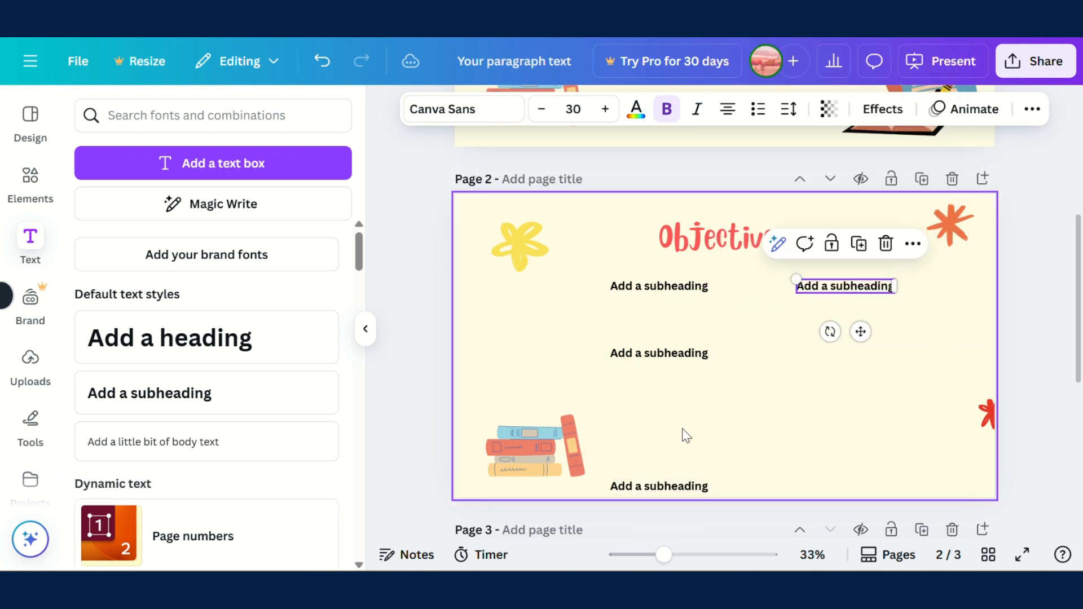
left_click(660, 485)
left_click_drag(660, 486, 846, 351)
- Duplicate a subheading, place the copy to the left of the upper left subheading and change its text to "01"
left_click(693, 346)
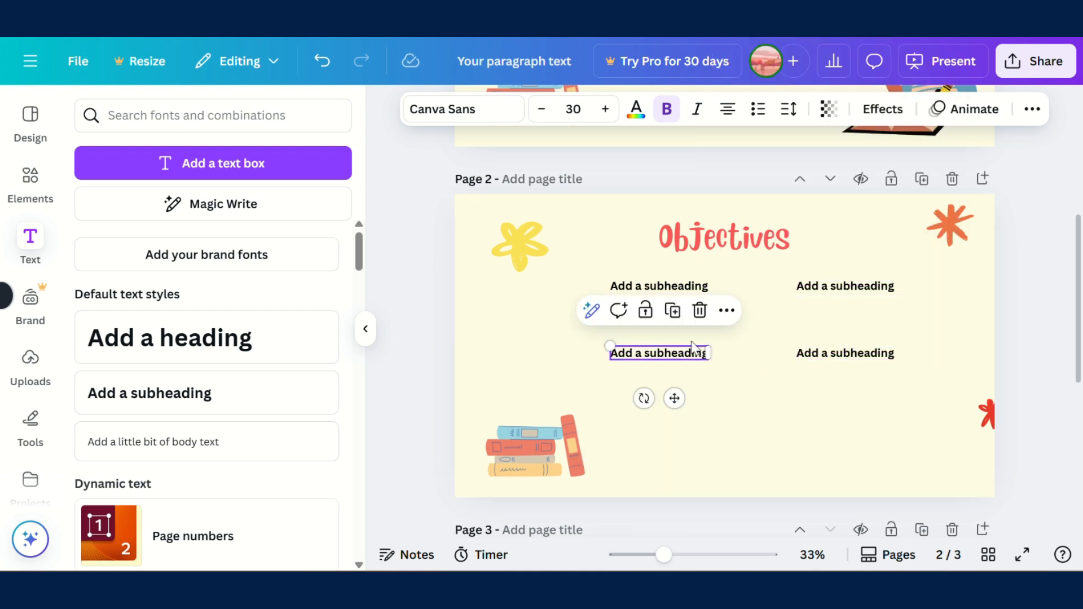
left_click(727, 310)
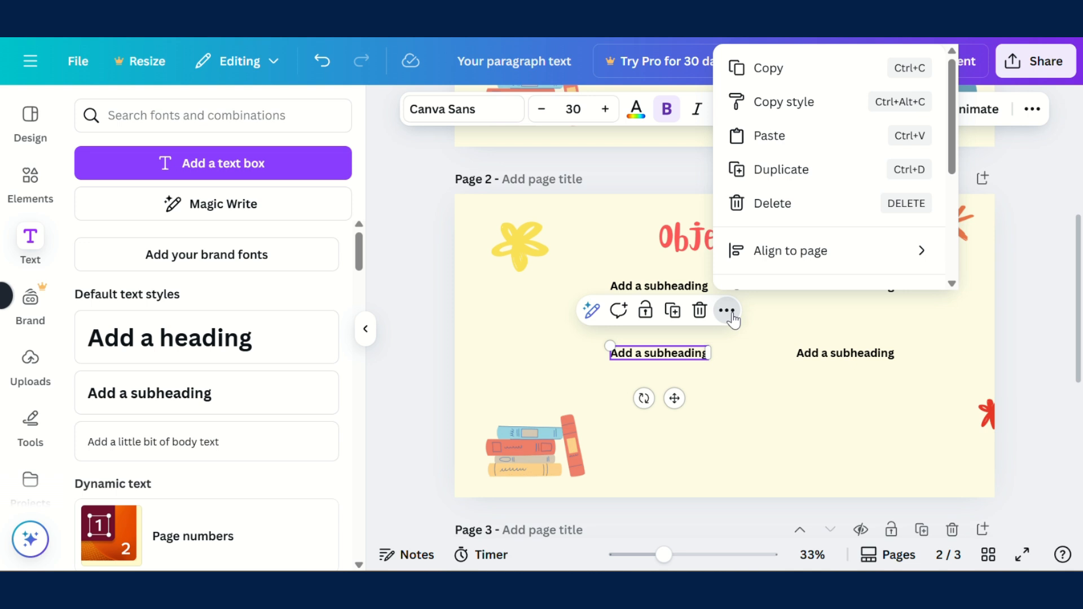
left_click(817, 171)
left_click_drag(678, 400, 594, 324)
double_click(555, 303)
type("01")
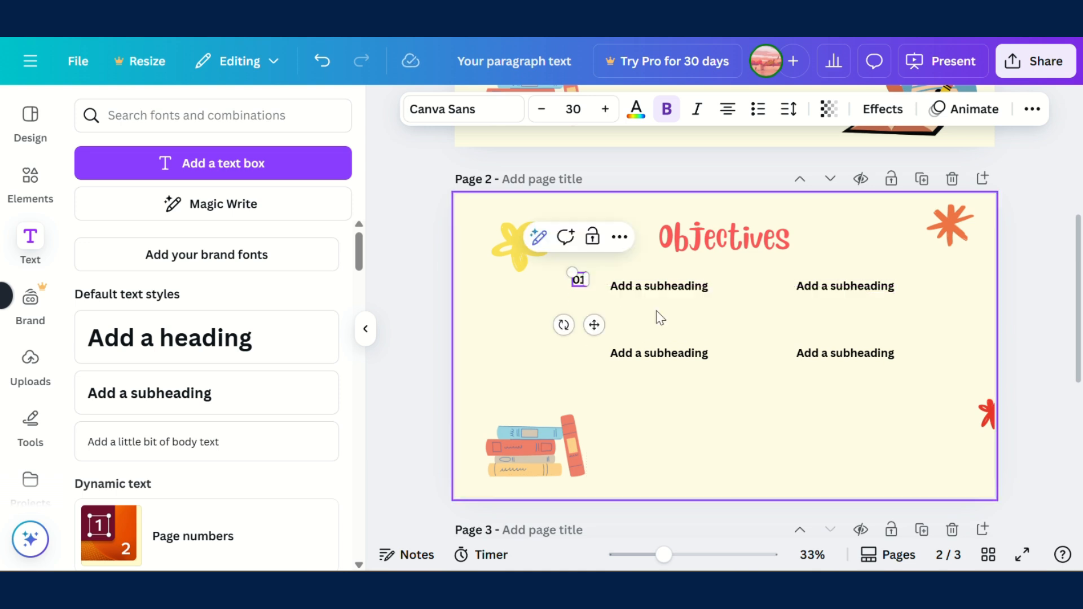
- Change the "01" text's font to Montserrat and apply that font to all Canva Sans text
left_click(415, 112)
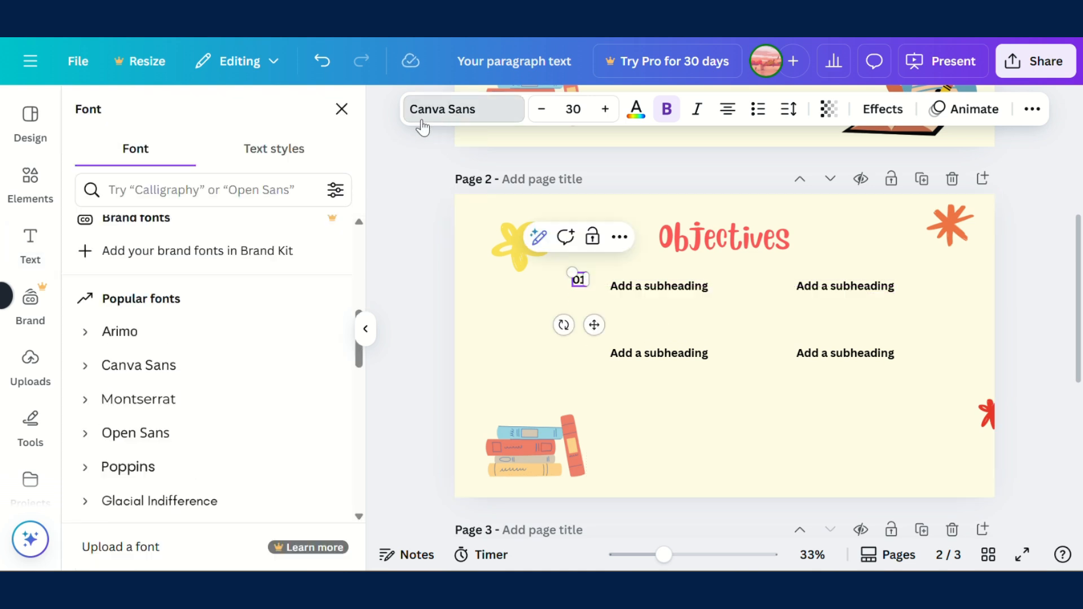
left_click(219, 400)
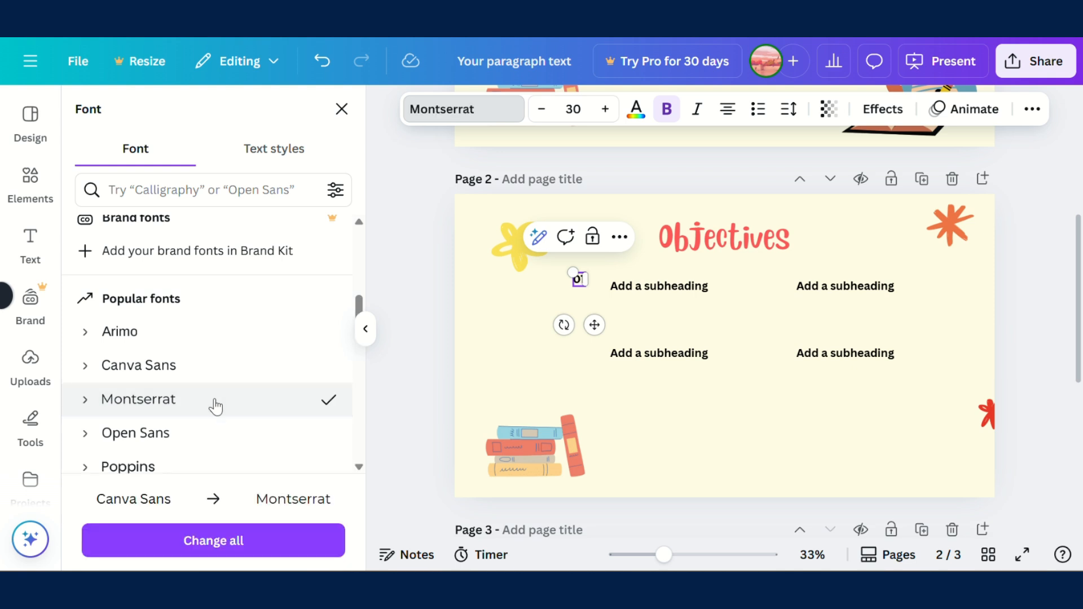
left_click(235, 550)
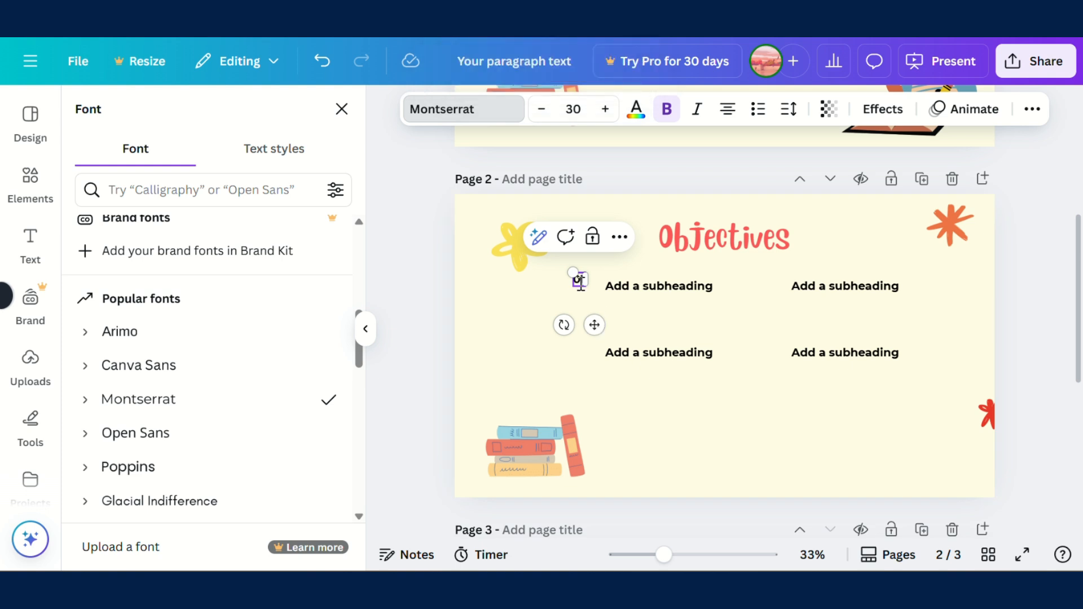
- Set the "01" text to size 50 in coral red and shift it slightly beside the first subheading
left_click(575, 109)
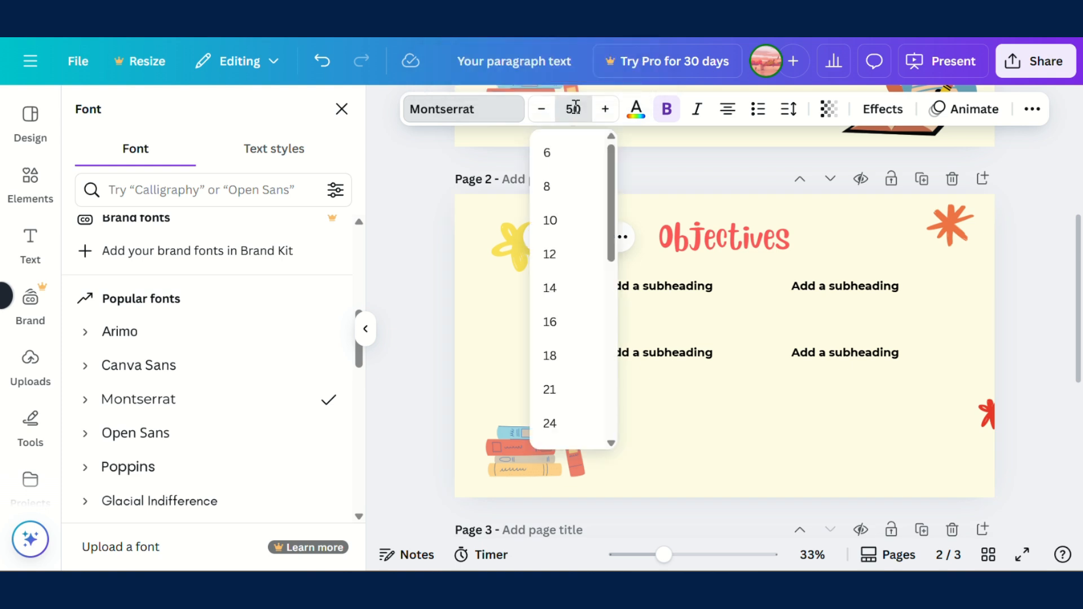
left_click(576, 107)
left_click_drag(594, 334, 591, 341)
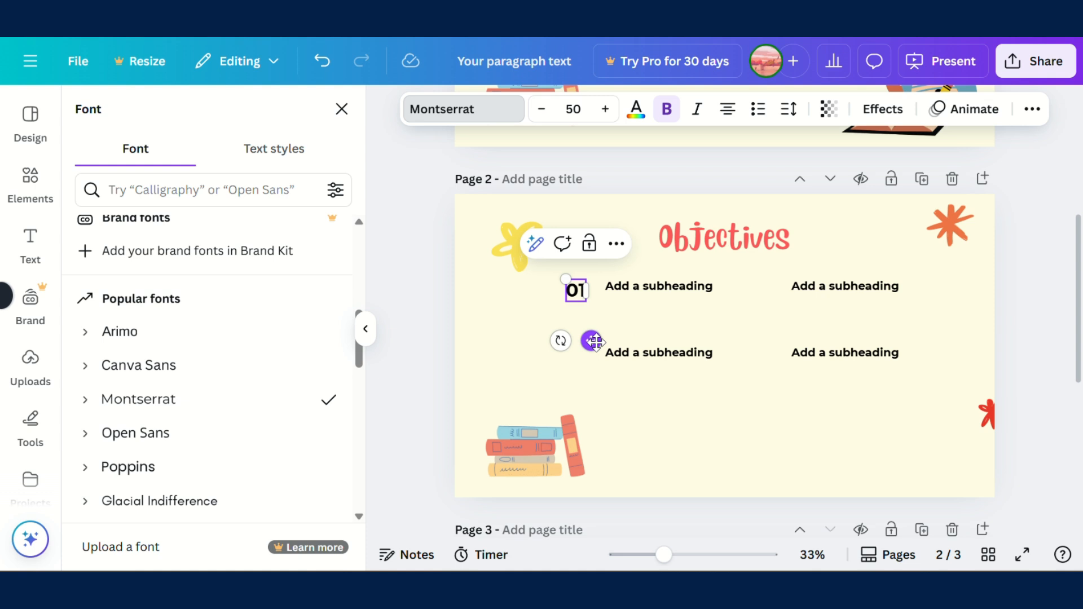
left_click(636, 113)
left_click(228, 325)
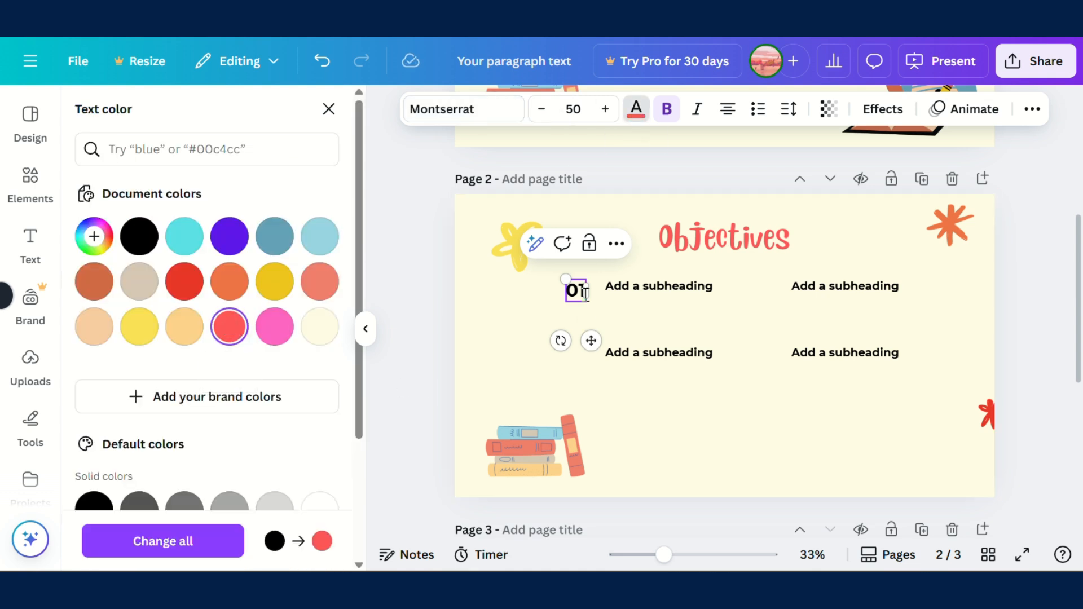
left_click(697, 374)
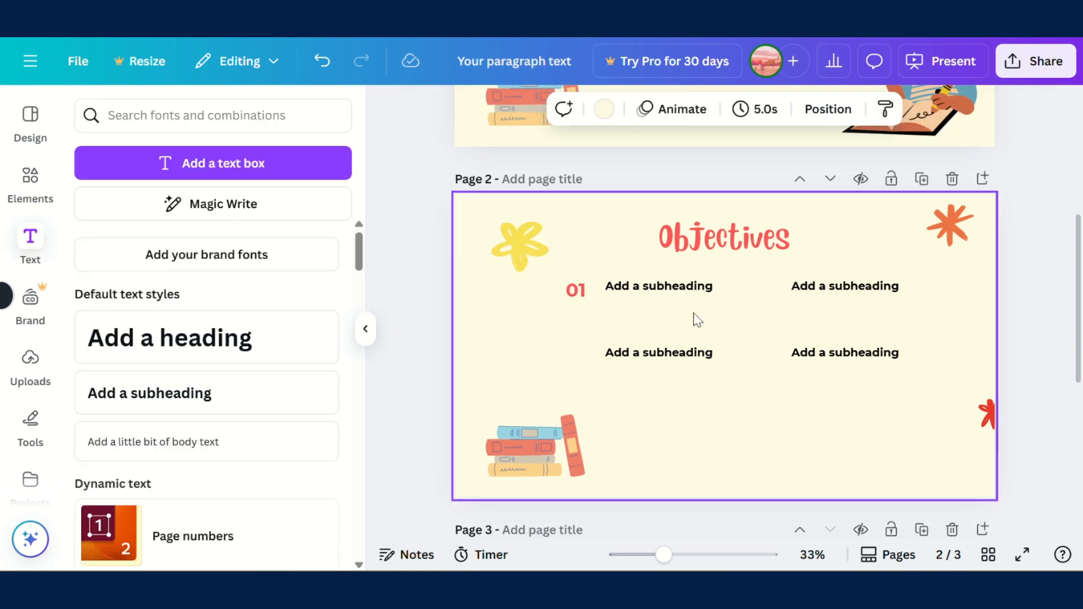
- Duplicate the "01" number, place the copy beside the lower left subheading and change it to "02"
left_click(576, 289)
left_click(643, 244)
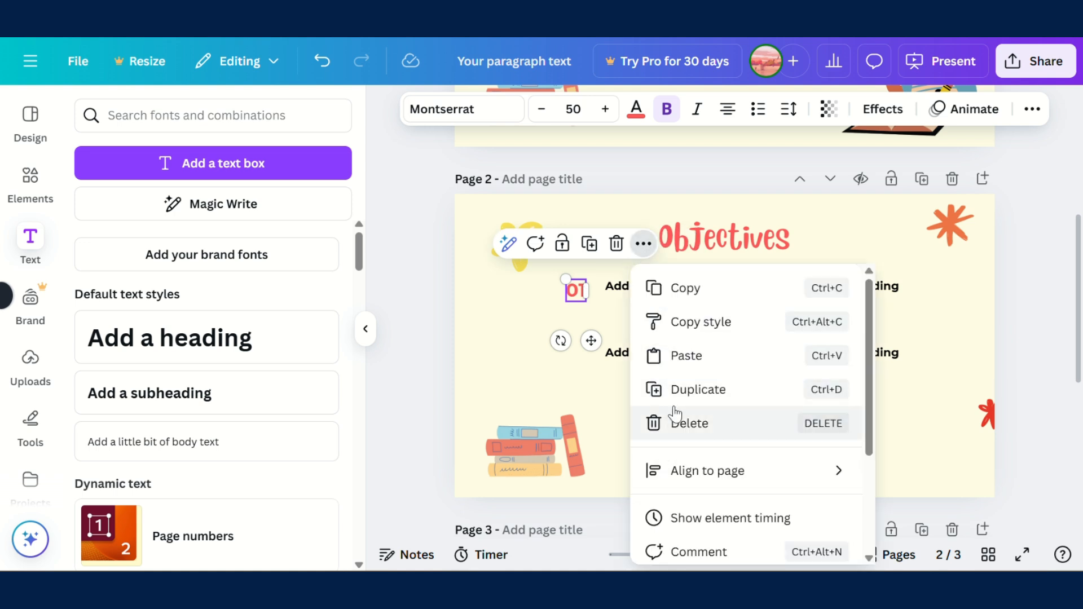
left_click(699, 390)
left_click_drag(592, 349, 588, 407)
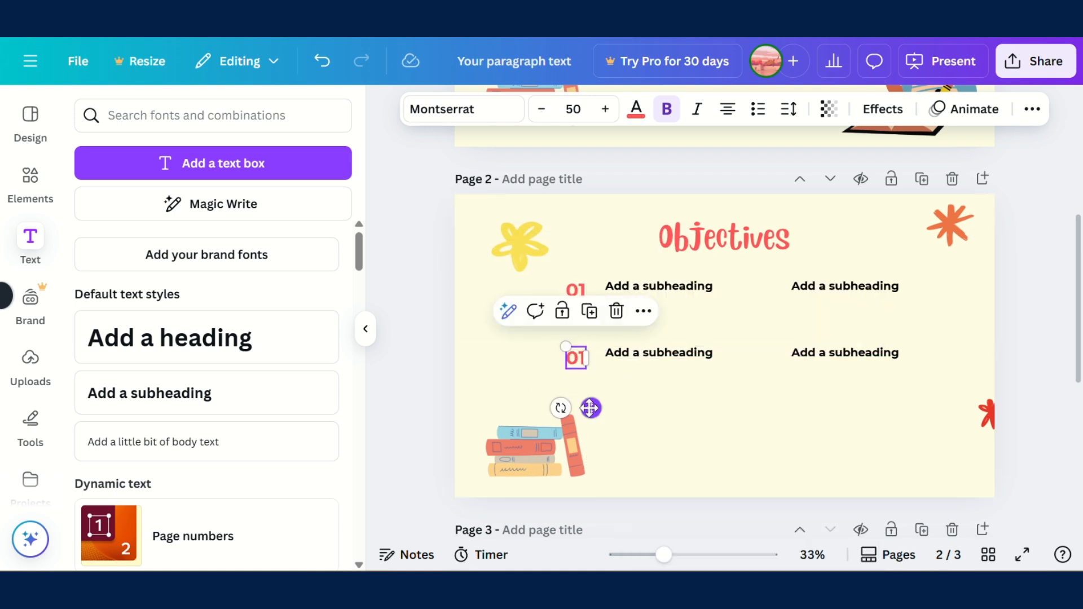
type("02")
left_click(584, 365)
- Duplicate the "02" number, place the copy beside the upper right subheading and change it to "03"
left_click(577, 359)
left_click(644, 311)
left_click(702, 171)
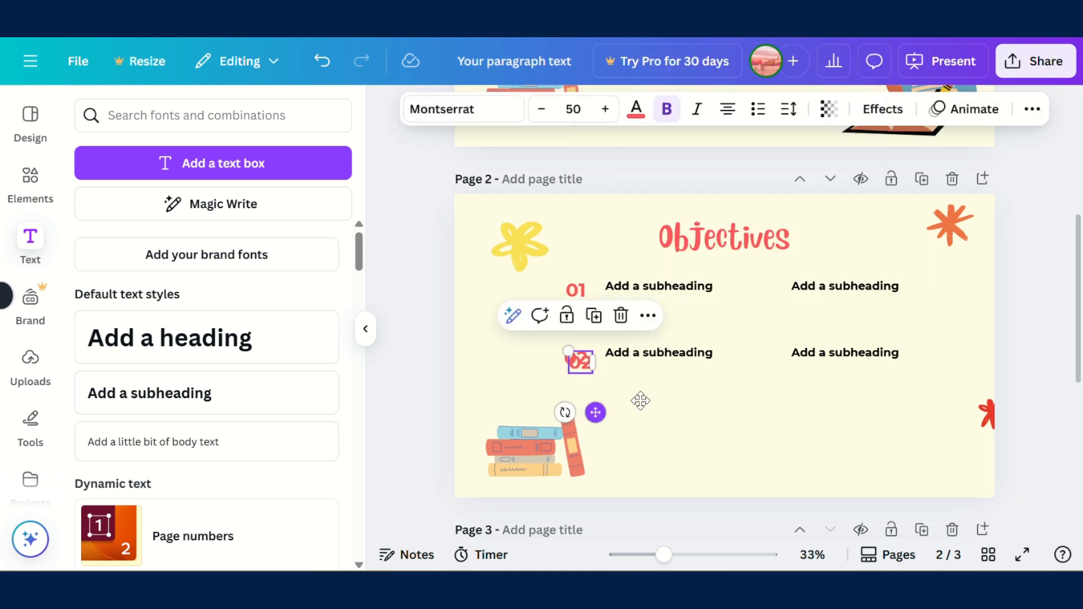
left_click_drag(593, 409, 789, 338)
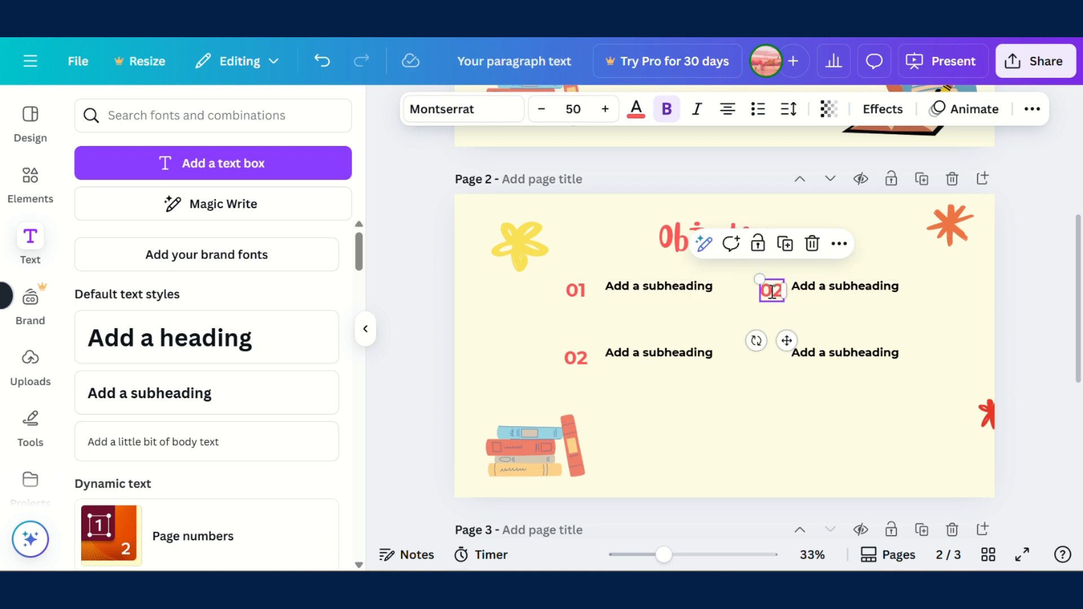
double_click(775, 293)
type("03")
left_click(838, 333)
- Duplicate the "03" number, place the copy beside the lower right subheading and change it to "04"
left_click(774, 294)
left_click(839, 244)
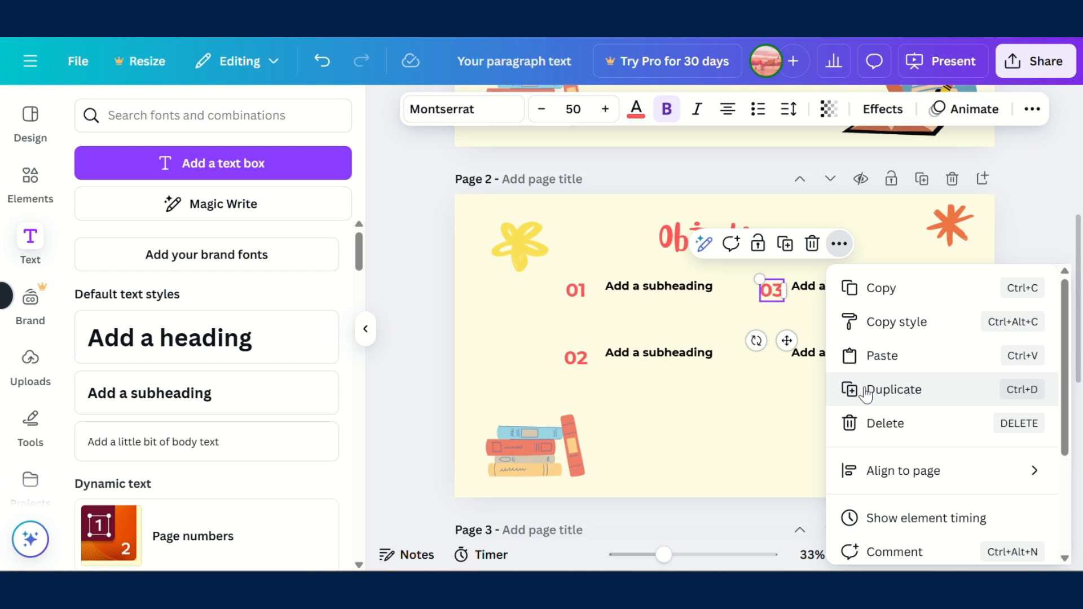
left_click(868, 394)
left_click_drag(789, 346, 789, 408)
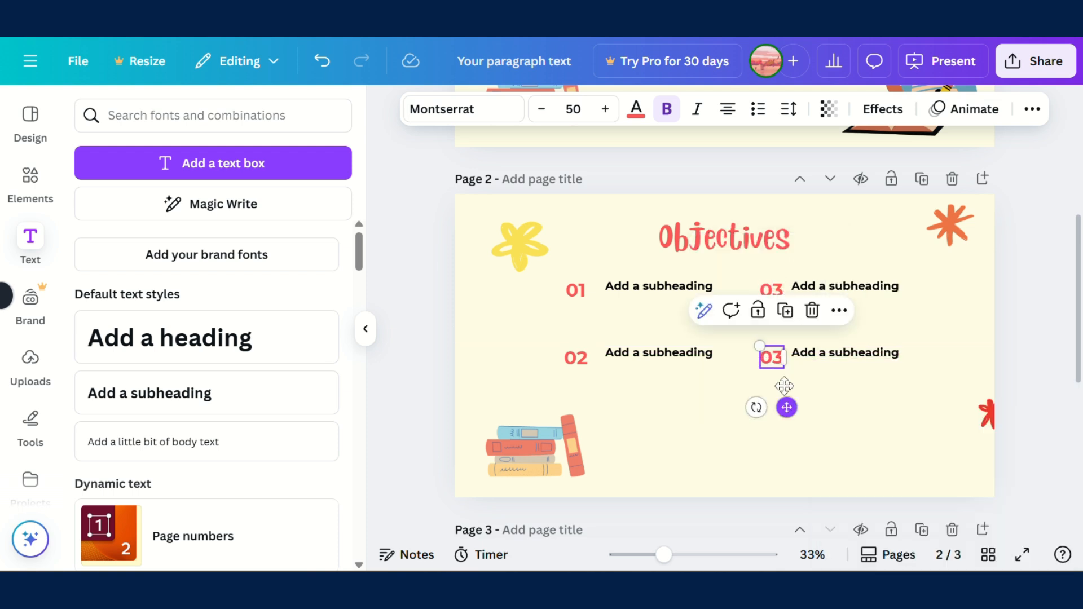
left_click(775, 359)
key("BackSpace")
type("4")
left_click(864, 401)
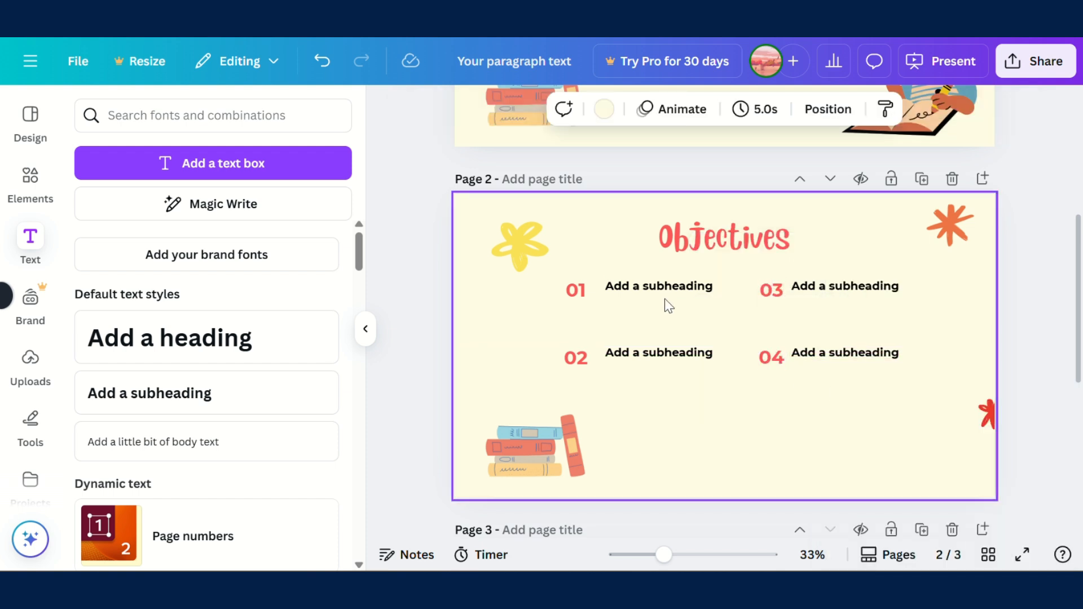
- Replace the subheading beside 01 with "Define the term noun and identify its function in a sentence"
left_click(663, 299)
left_click(663, 298)
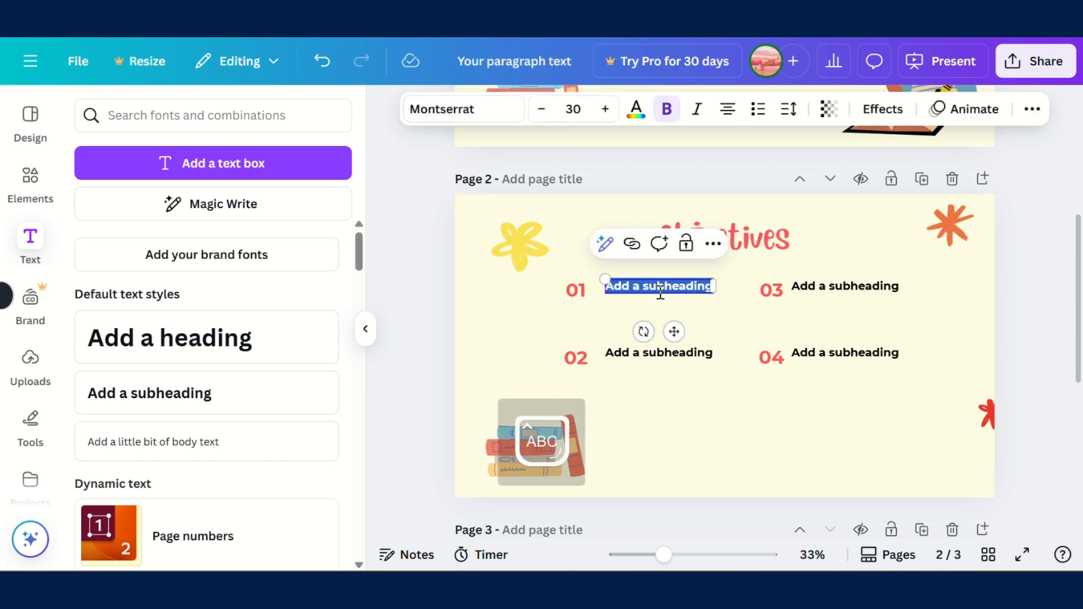
type("Define the")
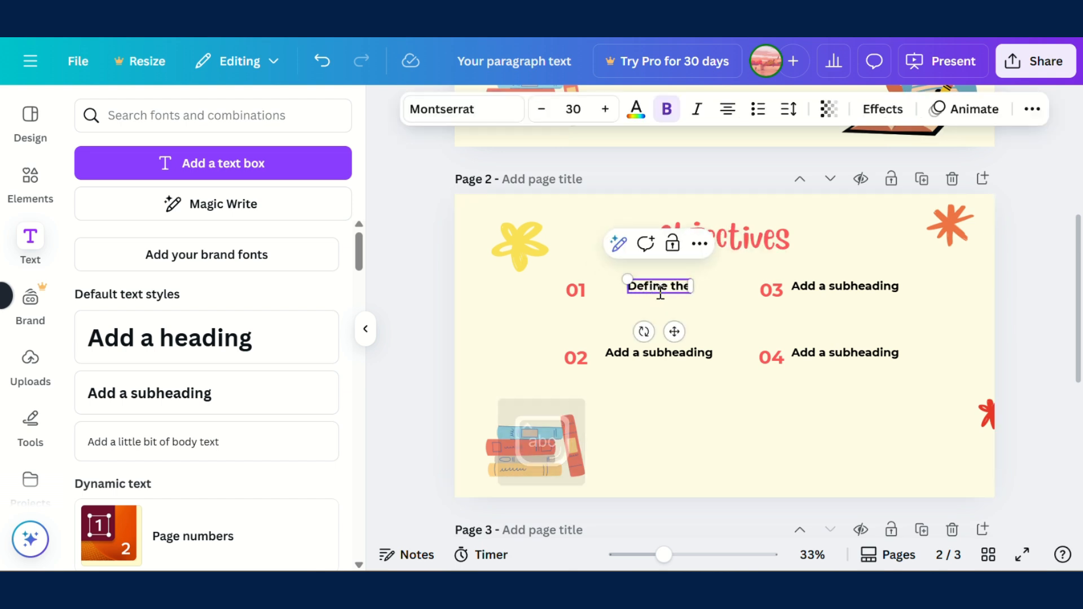
type(" term noun")
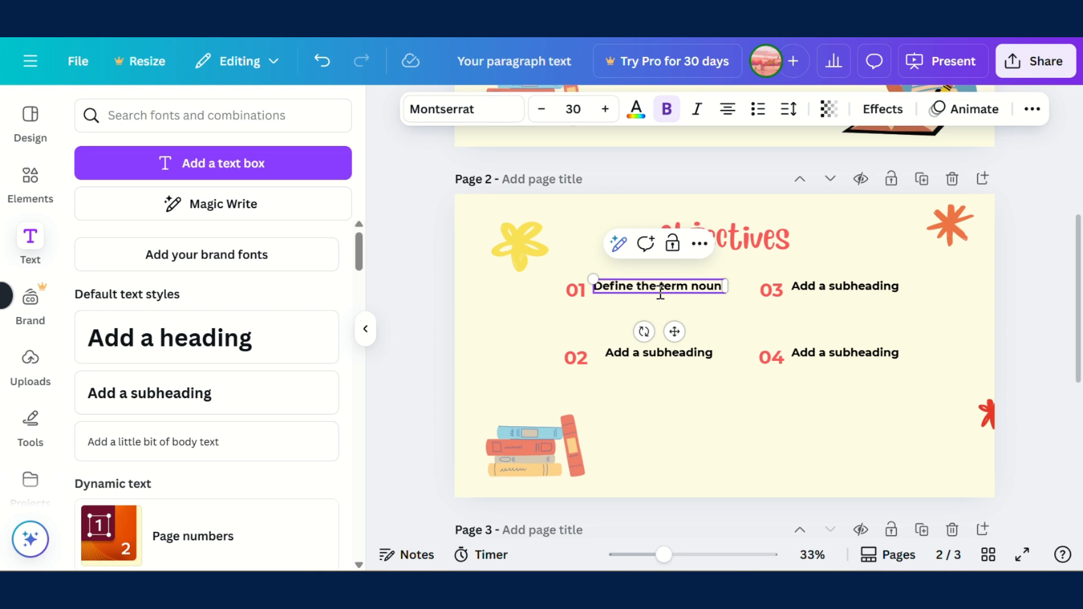
type(" and identify i")
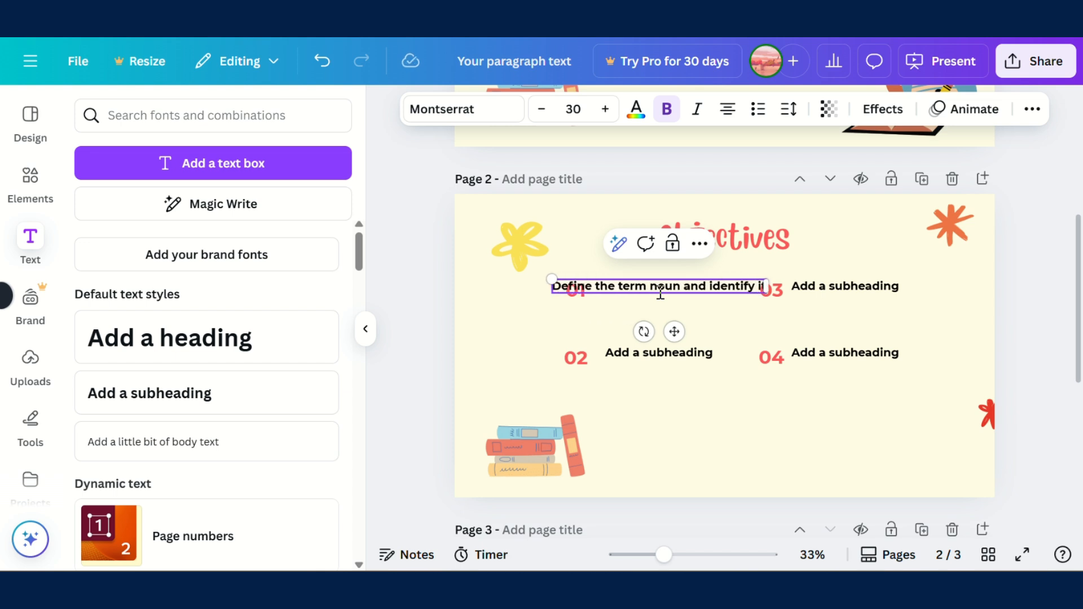
type("ts function in a sentence")
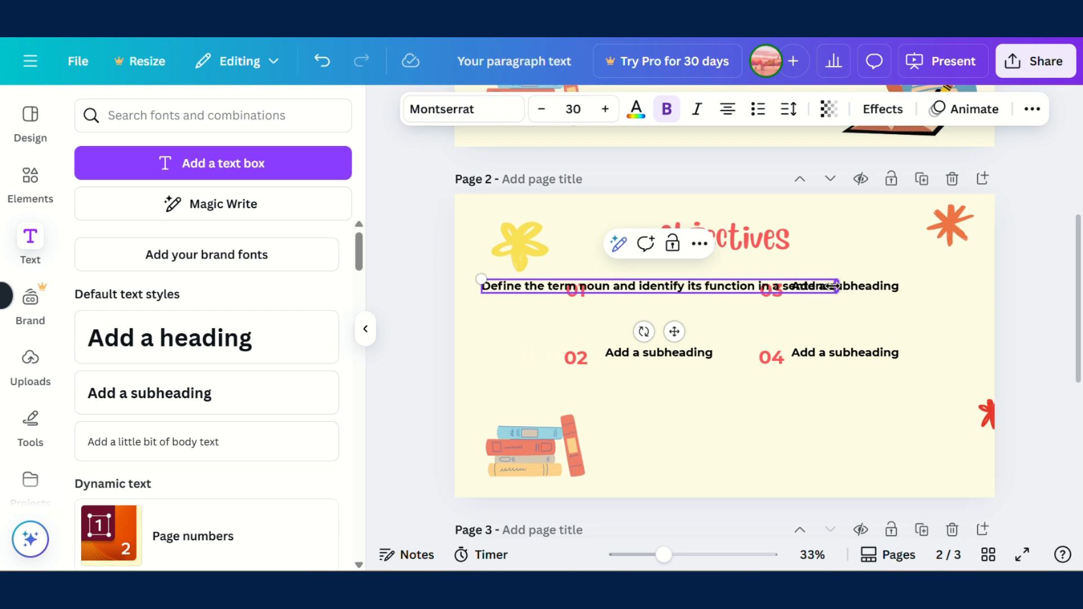
- Narrow the first objective's text box to wrap onto three lines beside 01, left-align it and nudge the subheading beside 02 down slightly
left_click_drag(837, 286, 671, 309)
left_click_drag(636, 352, 636, 359)
left_click_drag(608, 294, 711, 311)
left_click(728, 109)
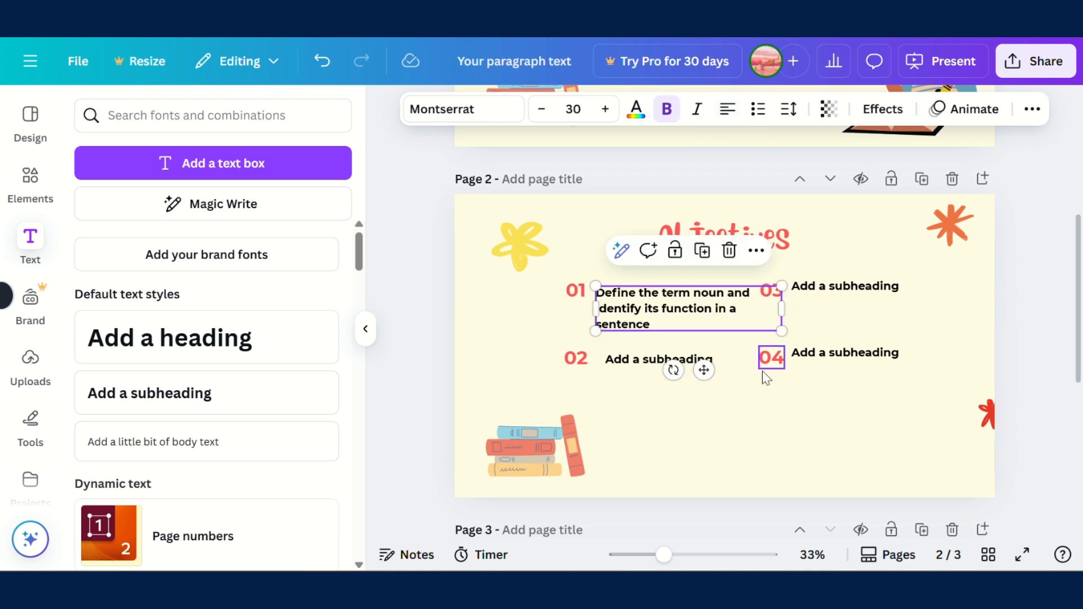
- Replace the subheading beside 02 with left-aligned text "Identify and give examples of the four types of nouns: proper, common, abstract, and concrete" and narrow its box
left_click(629, 394)
left_click(641, 367)
double_click(641, 368)
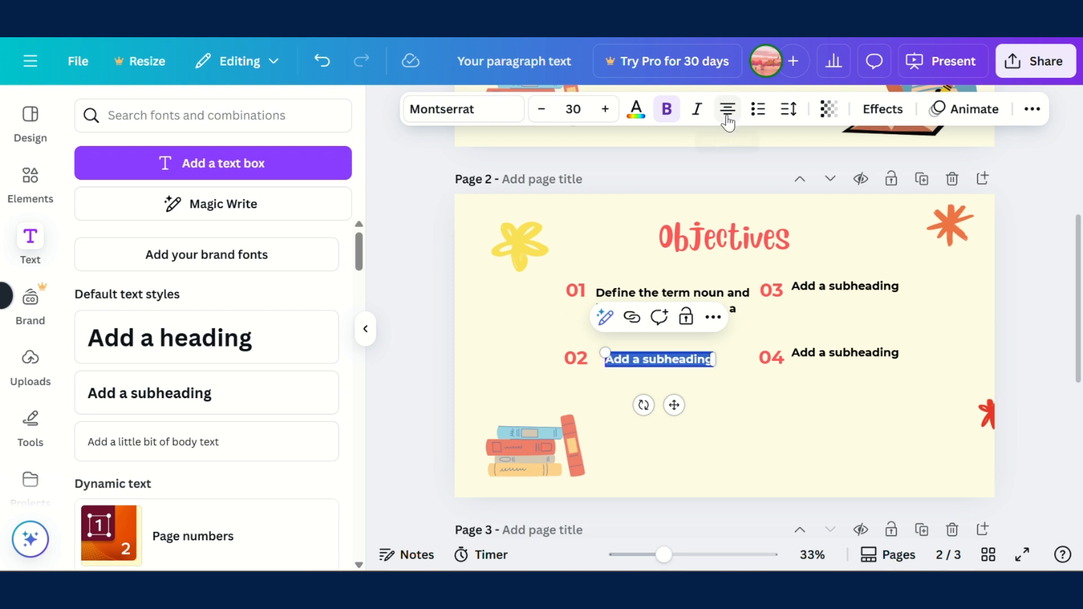
left_click(728, 109)
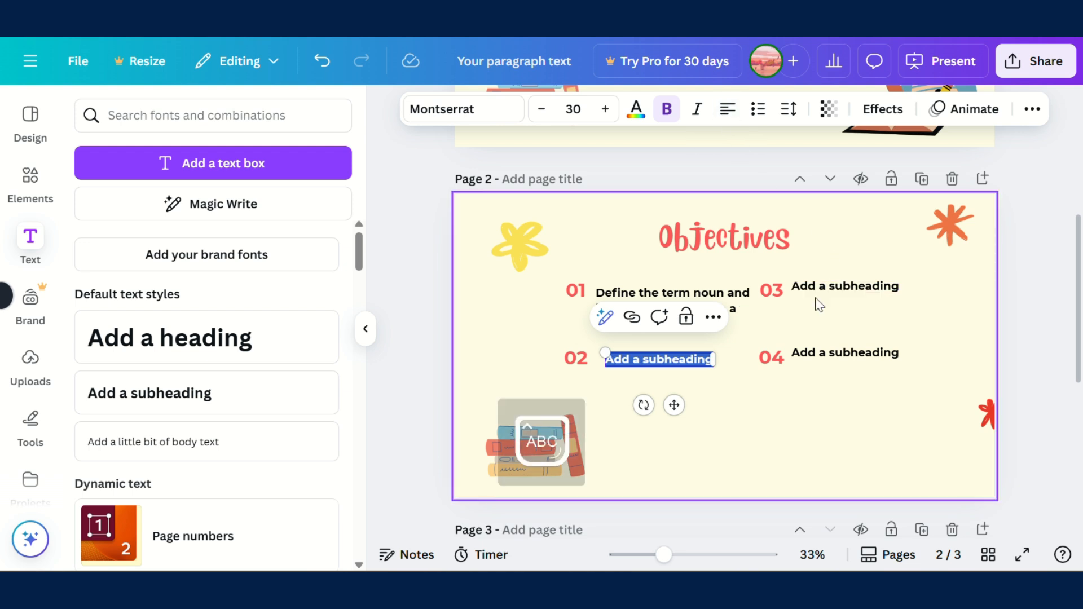
type("identify and g")
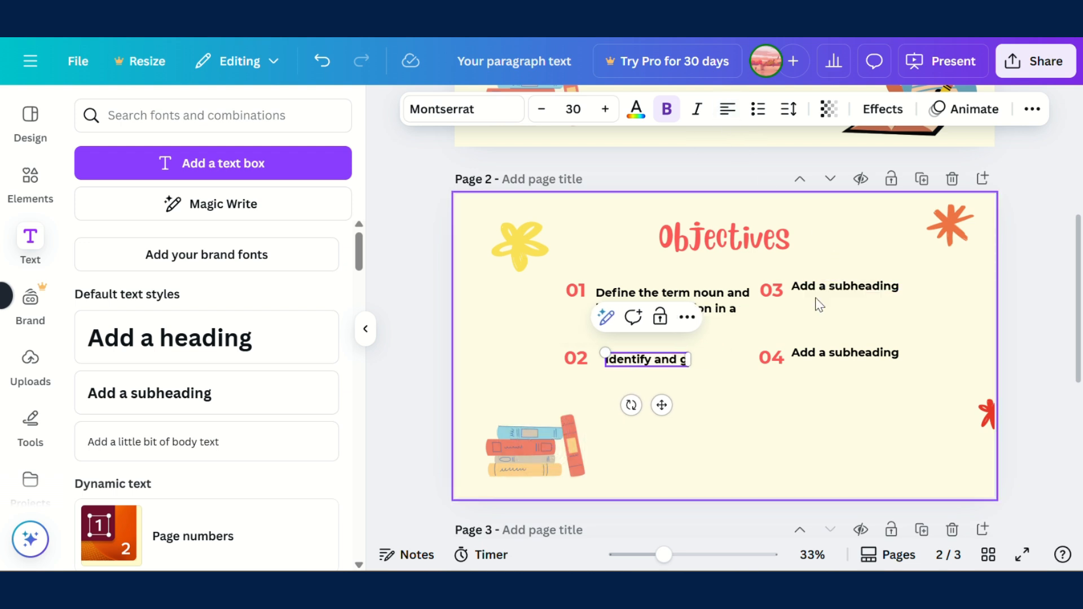
type("ive examples")
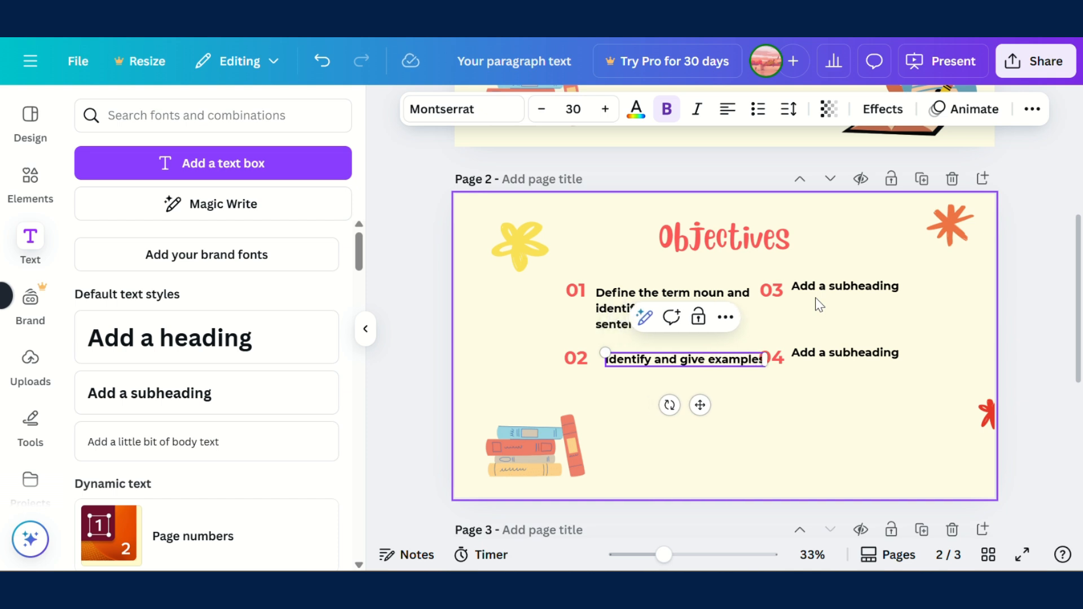
type(" of the four types of noun")
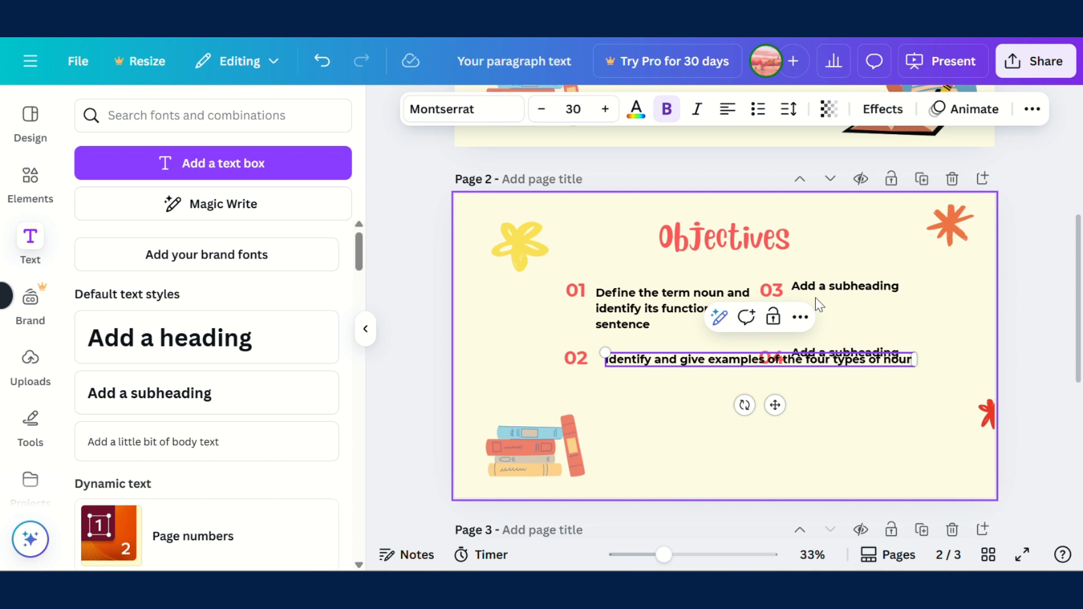
type("s: proper, common")
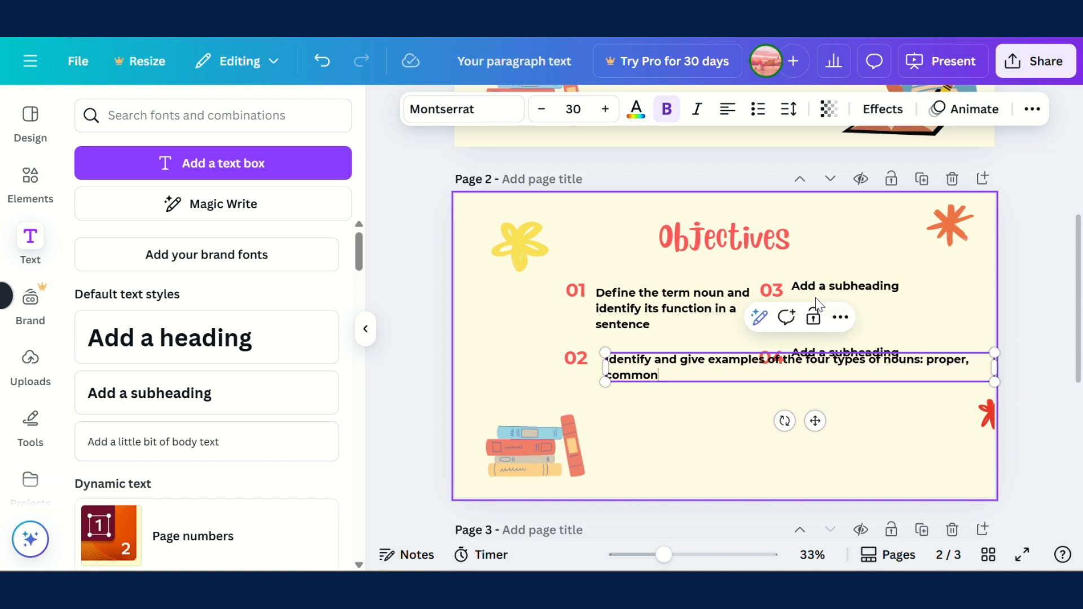
type(", abstract, and concrete")
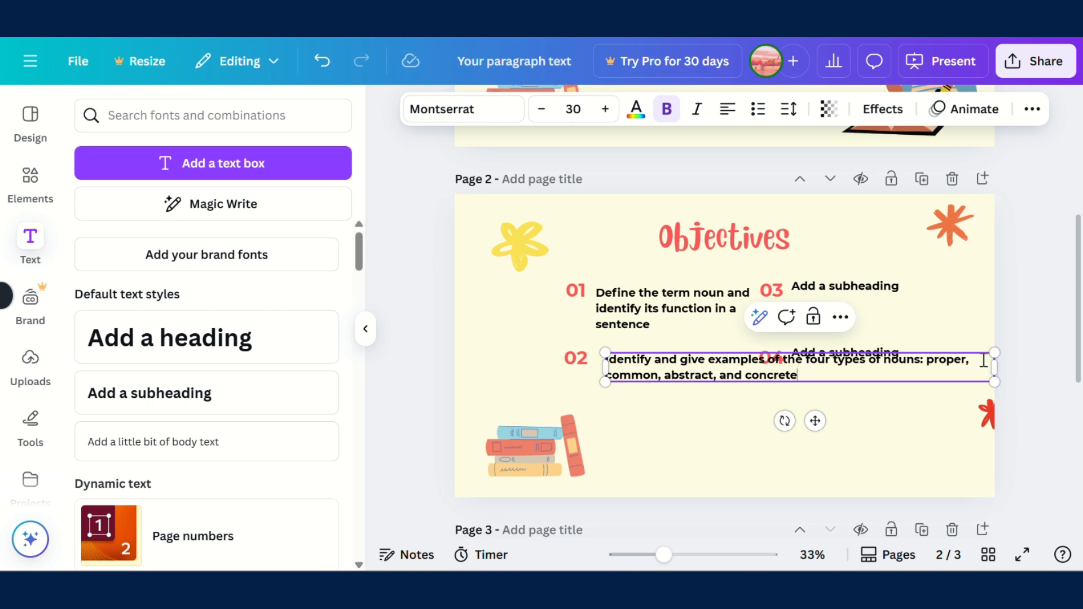
left_click_drag(995, 368, 753, 367)
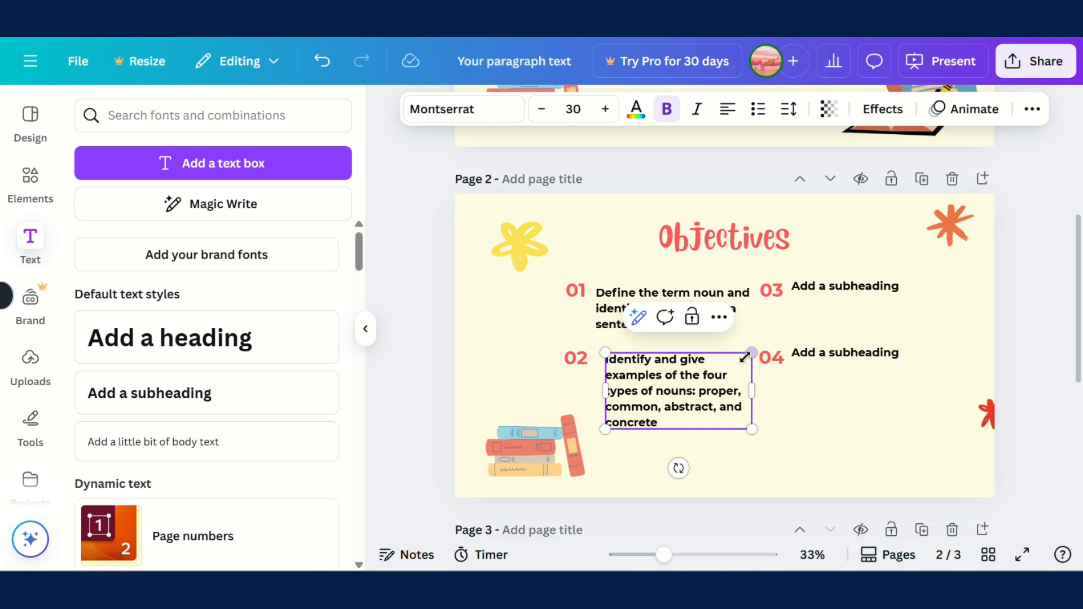
double_click(857, 286)
type("Usea")
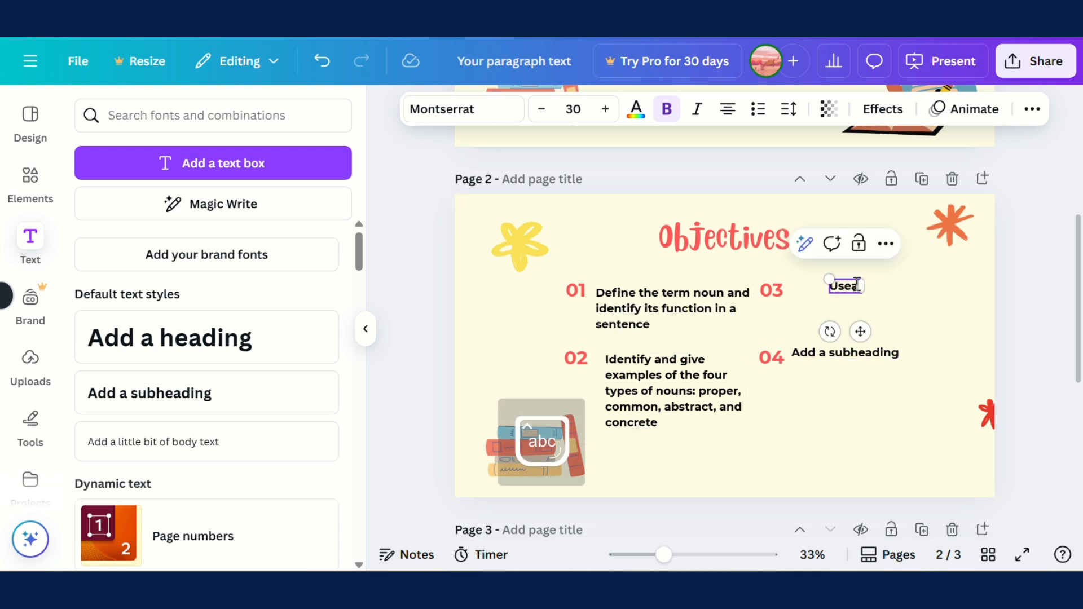
key("BackSpace")
type("each")
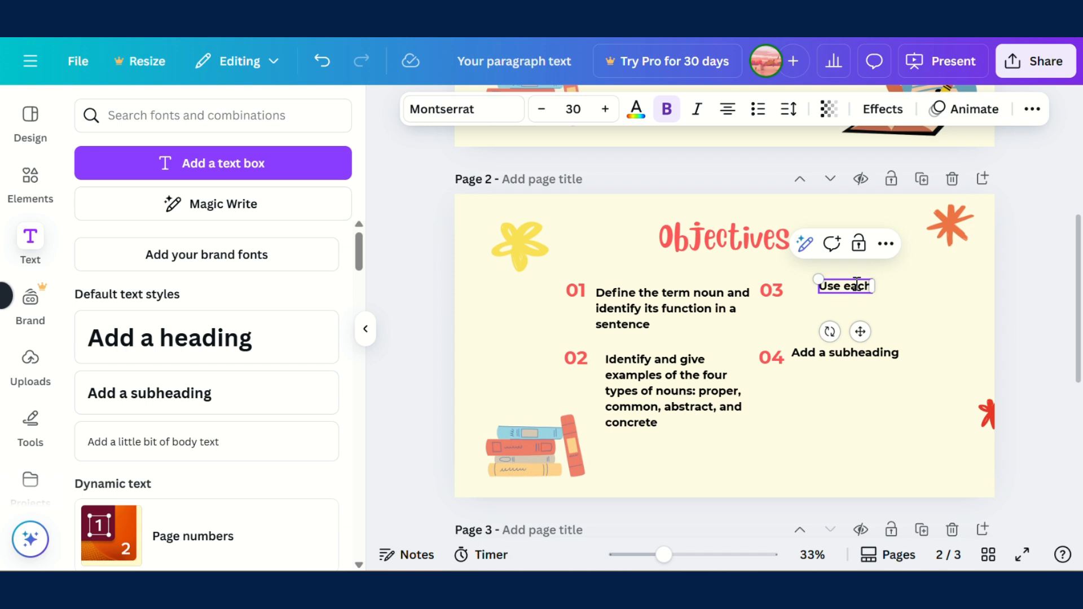
key("ctrl+z")
key("ctrl+z")
key("ctrl+z")
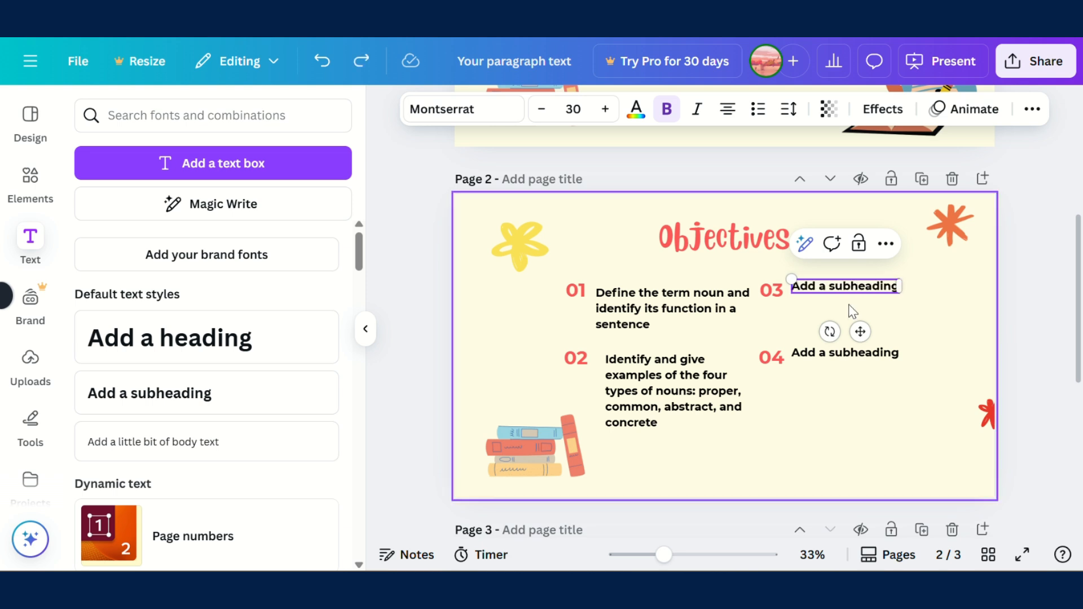
- Left-align the placeholder subheadings beside 03 and 04 on the Objectives page
key("ctrl+a")
left_click(727, 113)
left_click(825, 354)
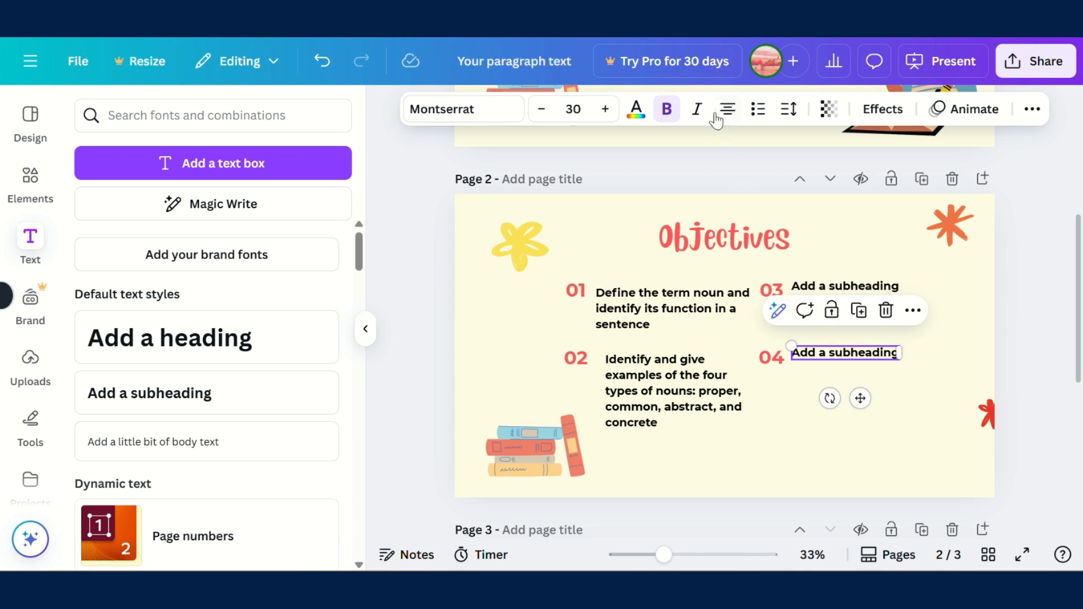
- Replace the subheading beside 03 with "Use each type of noun correctly in a sentence", wrapped onto two lines and nudged down slightly
double_click(819, 289)
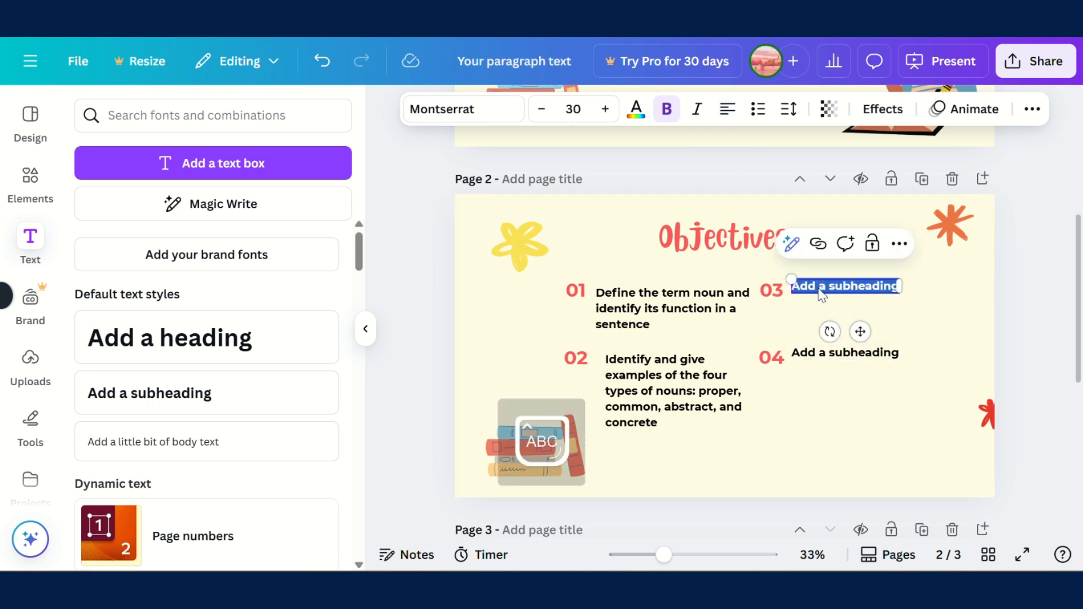
type("Use each type of")
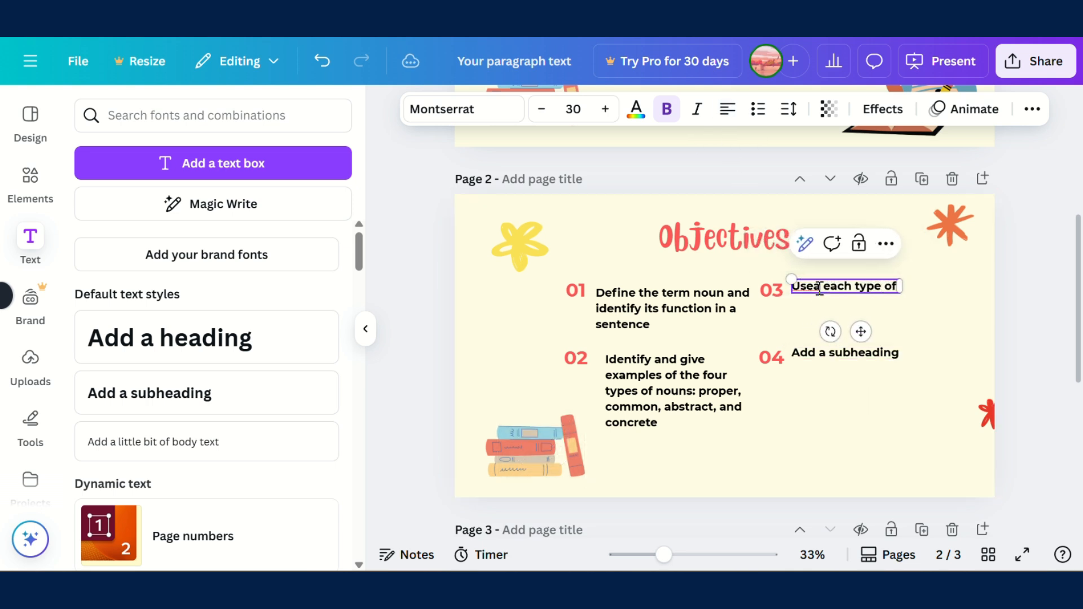
type(" noun correc")
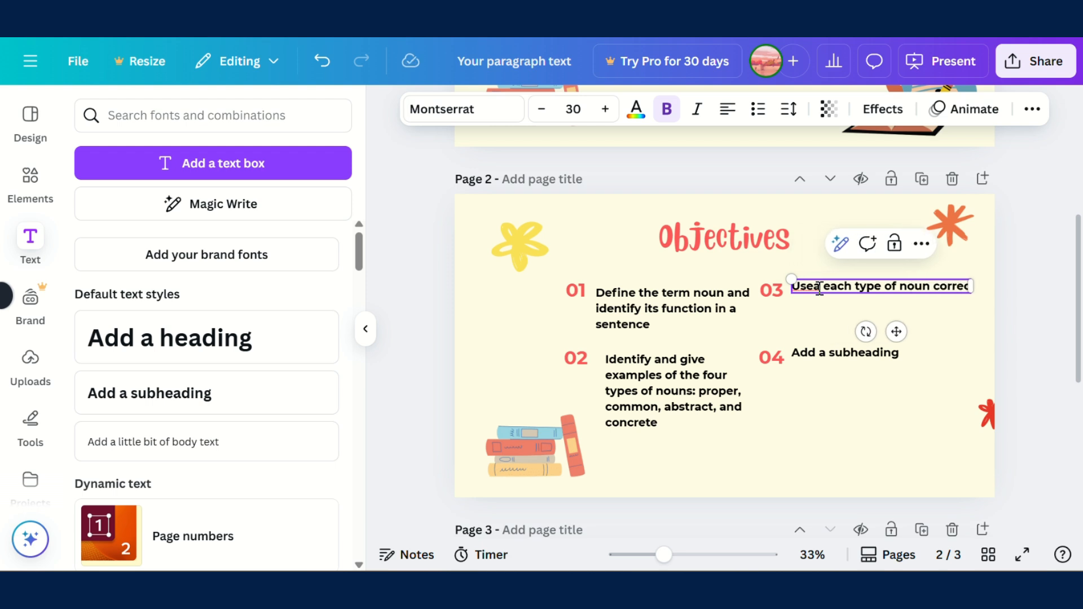
type("tly in a sentence")
left_click(820, 286)
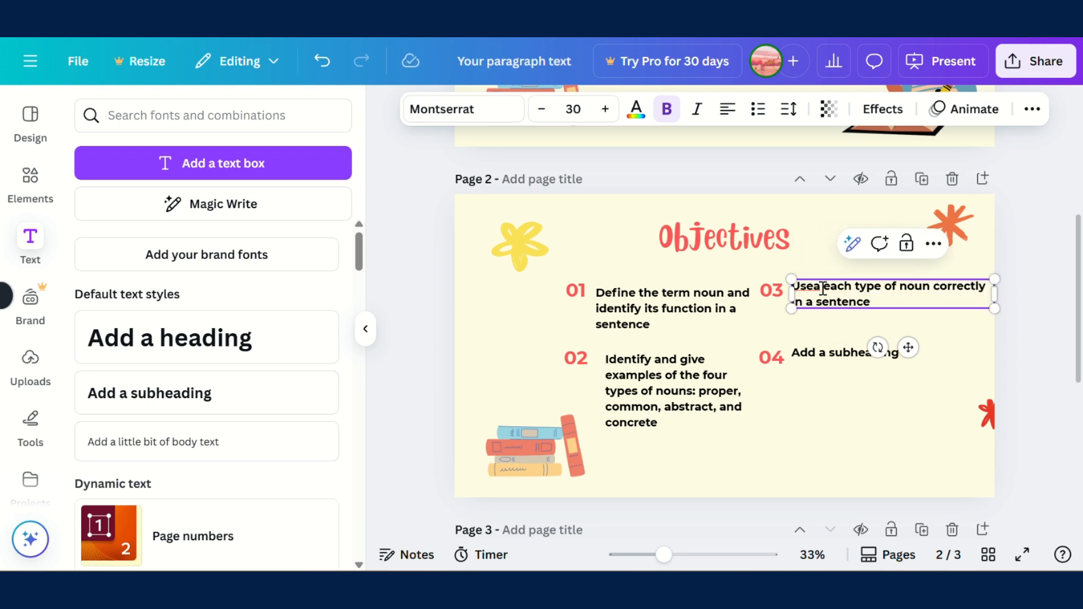
key("BackSpace")
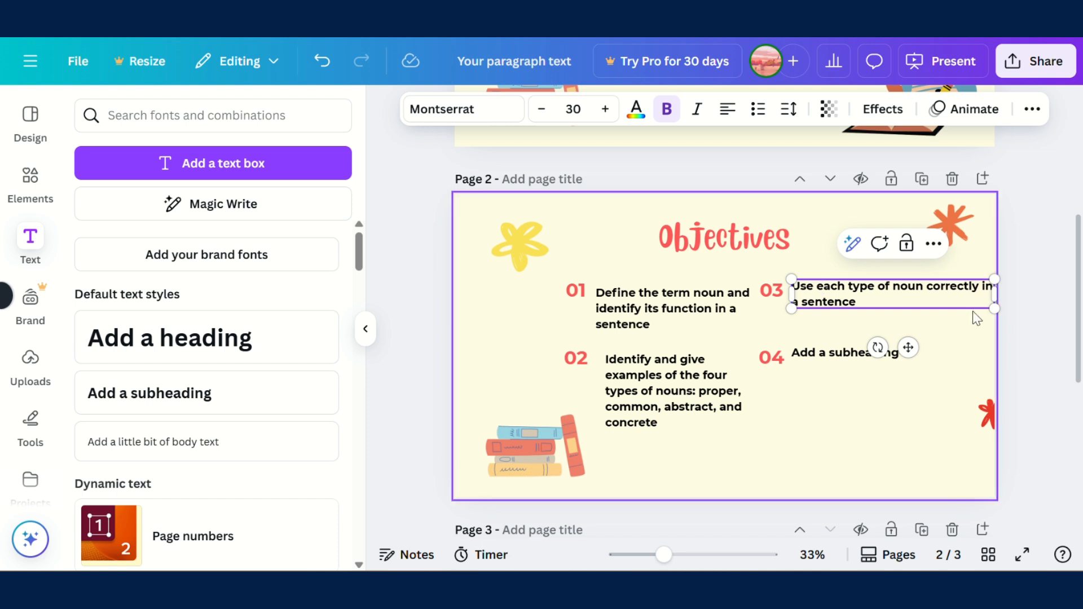
left_click_drag(995, 294, 933, 294)
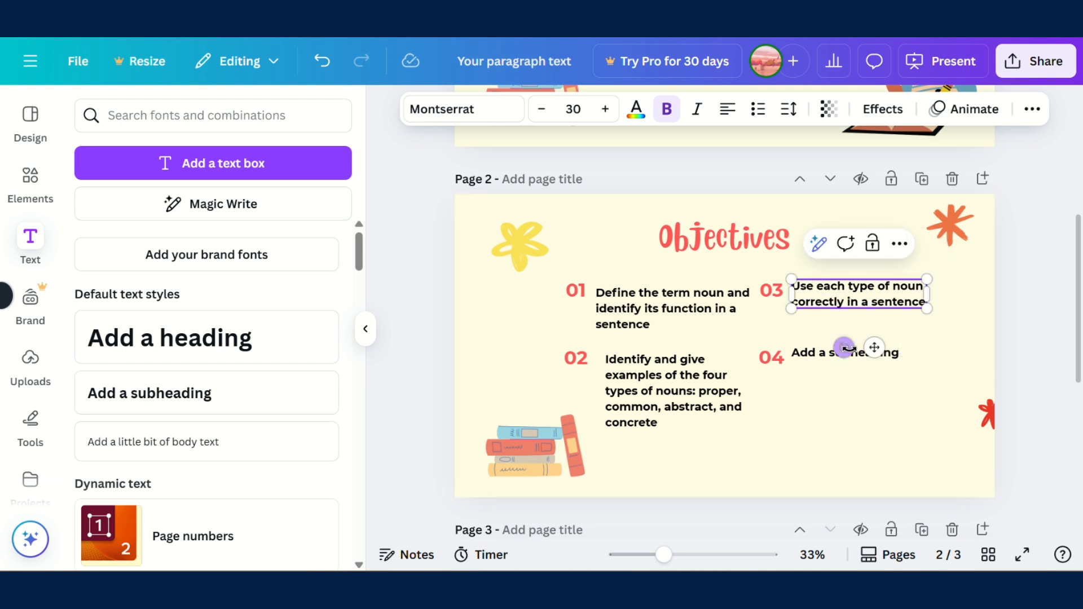
left_click_drag(871, 346, 874, 354)
- Replace the subheading beside 04 with "Create a short paragraph or story using all four types of nouns" and narrow its box to four lines
left_click(819, 353)
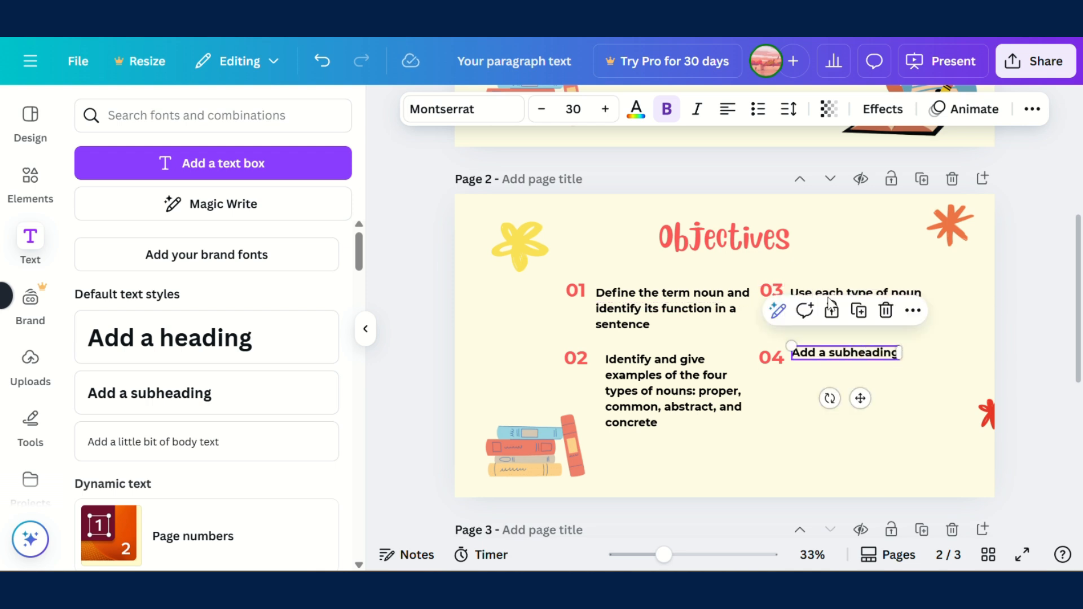
double_click(824, 352)
type("Create a")
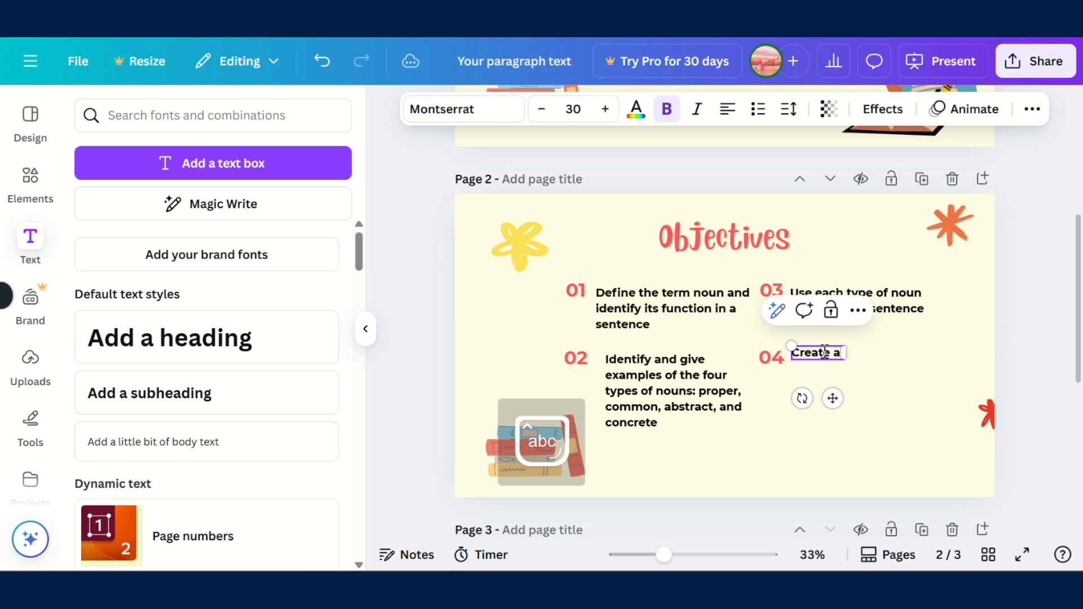
type(" short par")
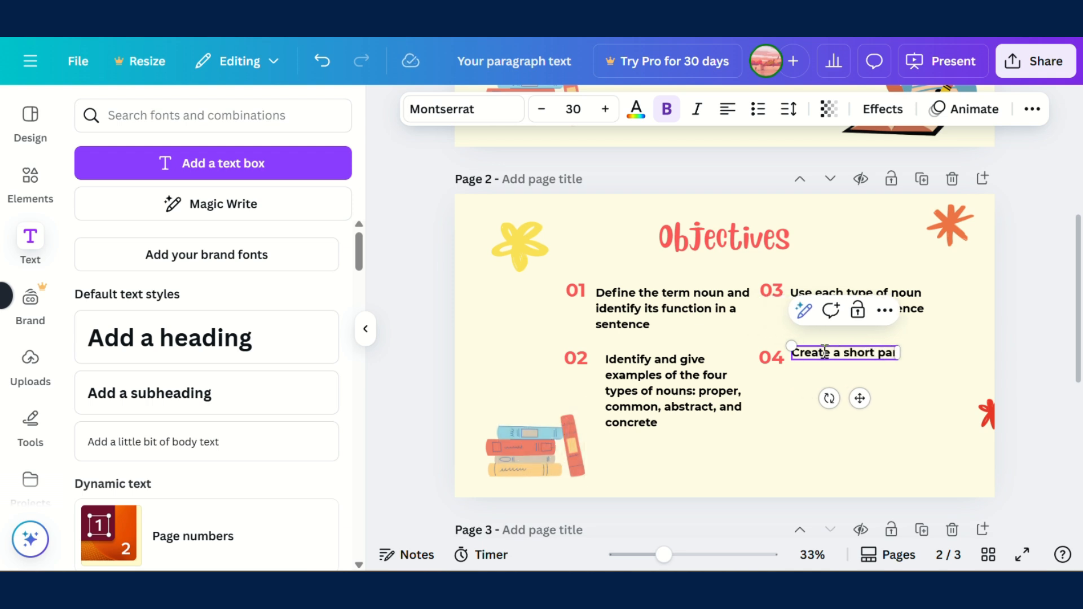
type("agraph or story")
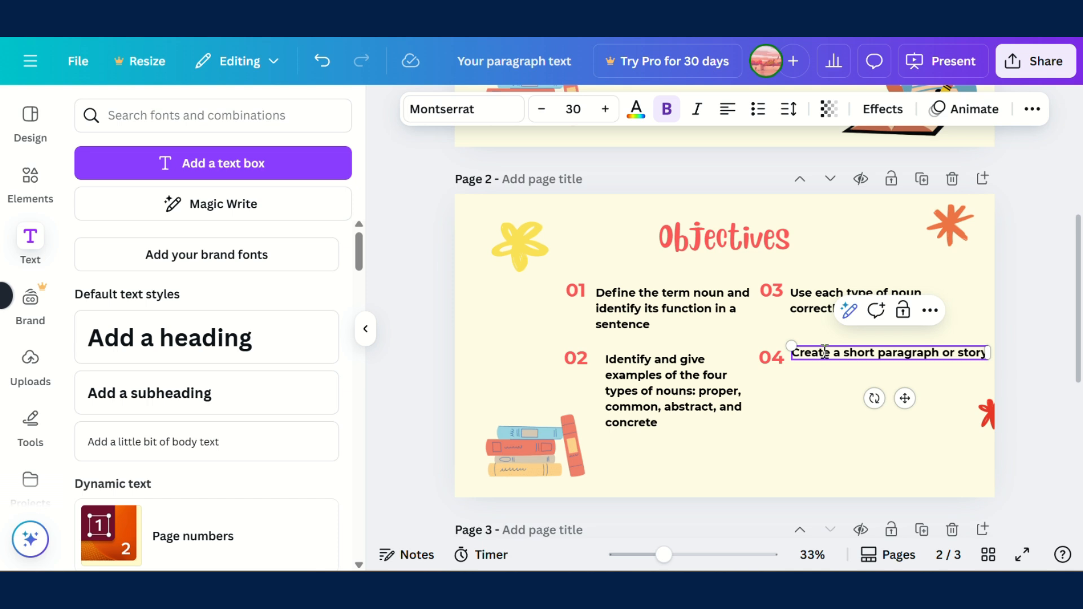
key("Return")
type("using all")
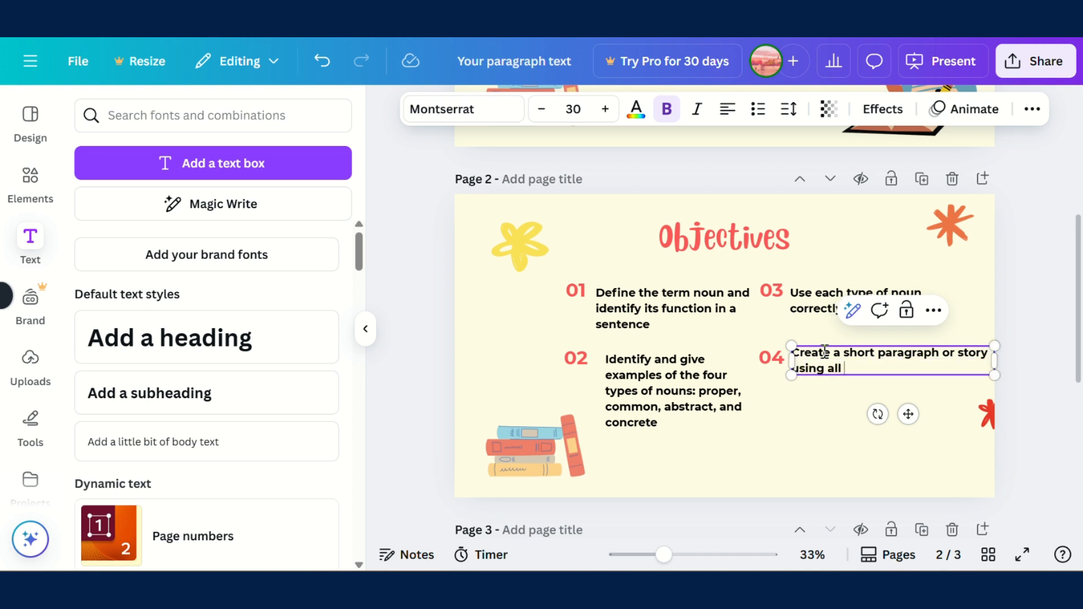
type(" four types of nouns")
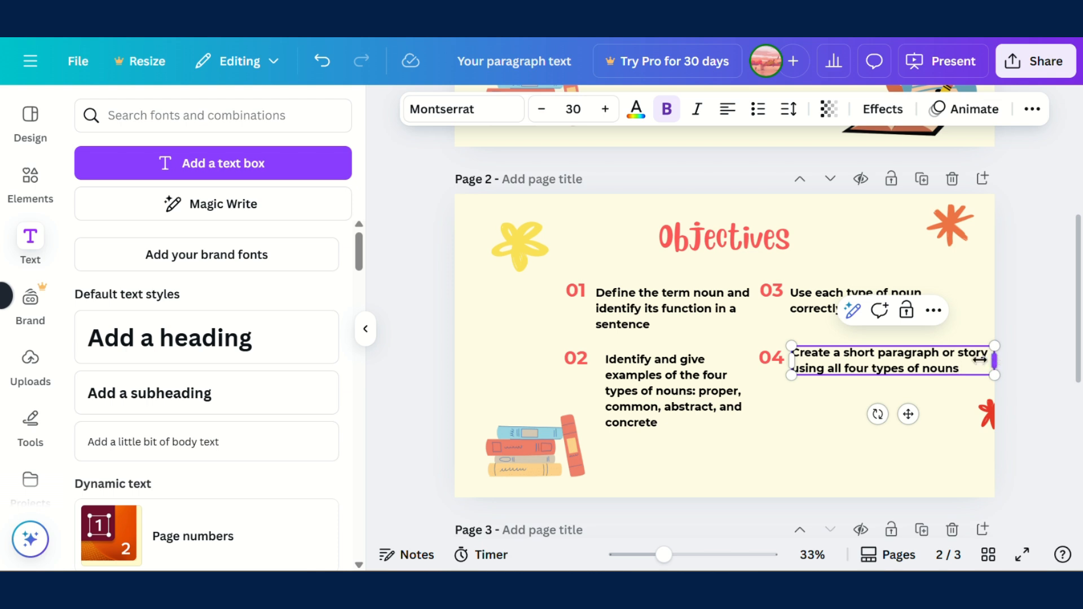
left_click_drag(994, 360, 930, 367)
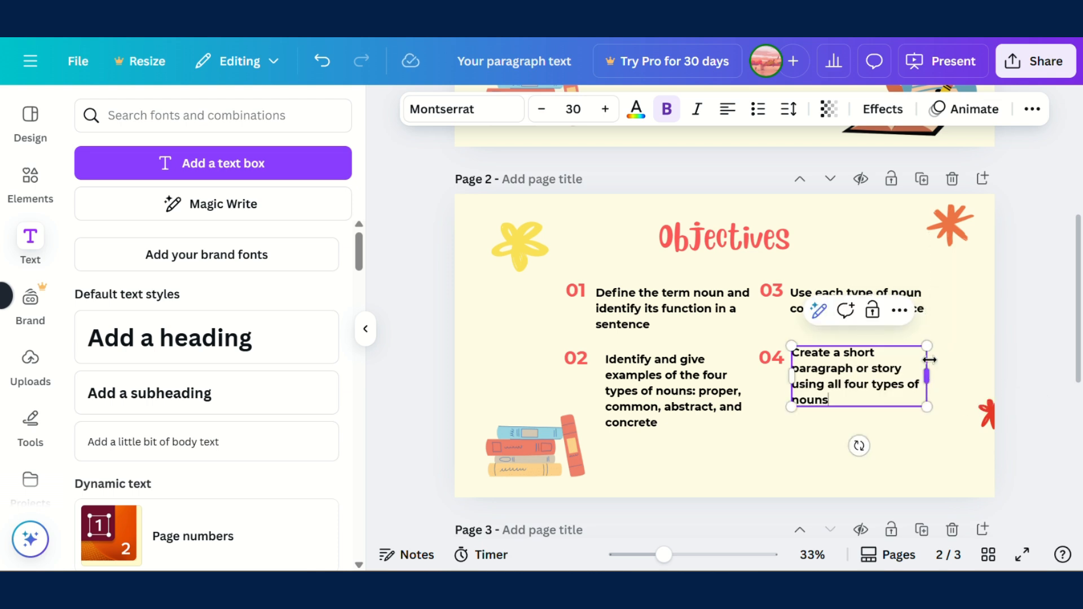
left_click(768, 453)
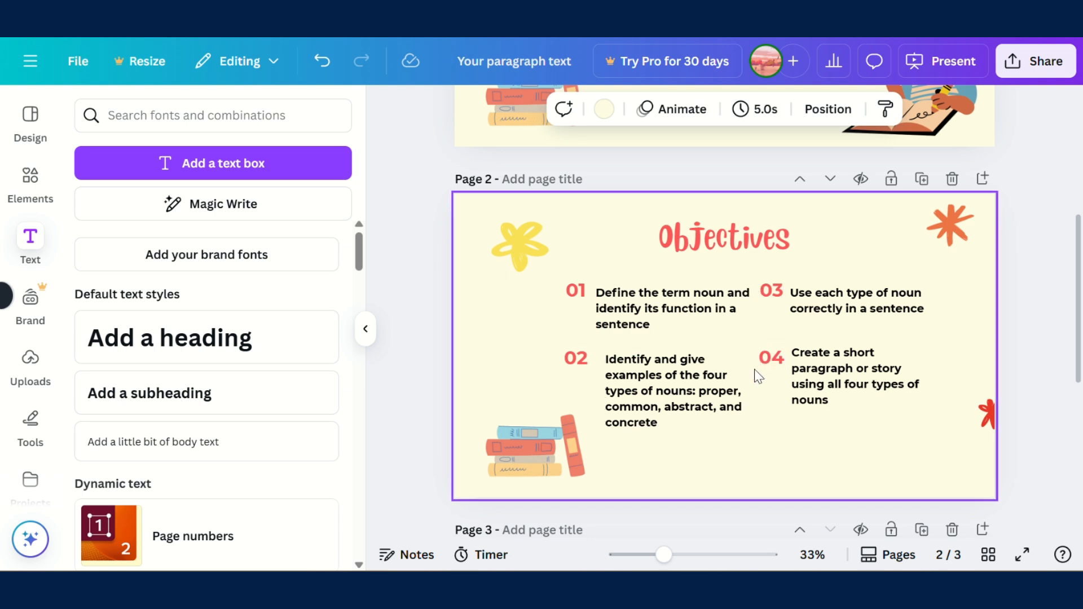
- Shrink the stack-of-books graphic in the lower left corner of the Objectives page
left_click(577, 431)
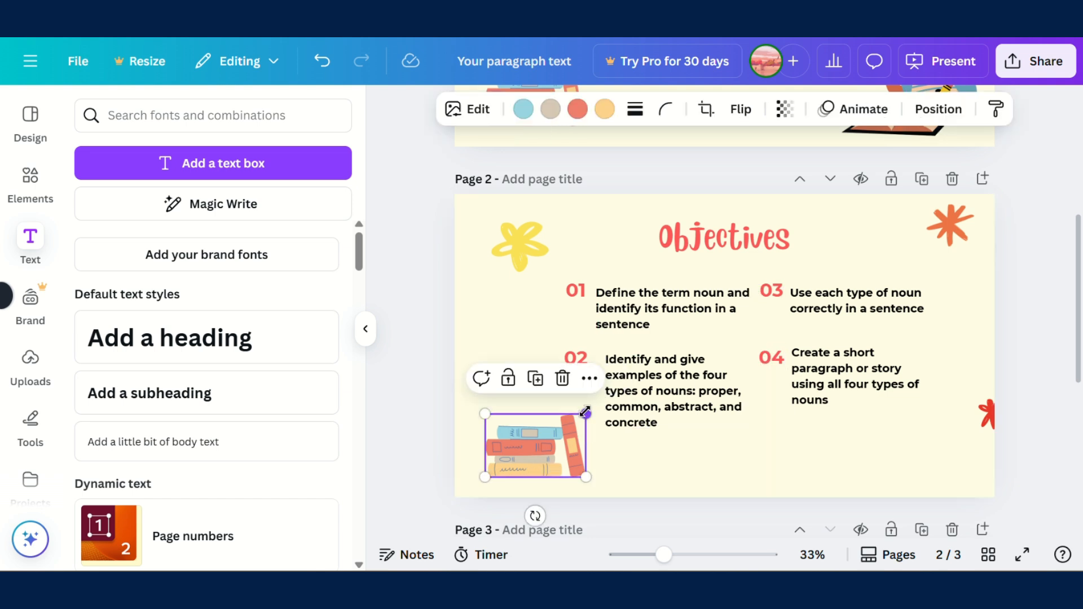
left_click_drag(585, 412, 565, 428)
left_click(693, 466)
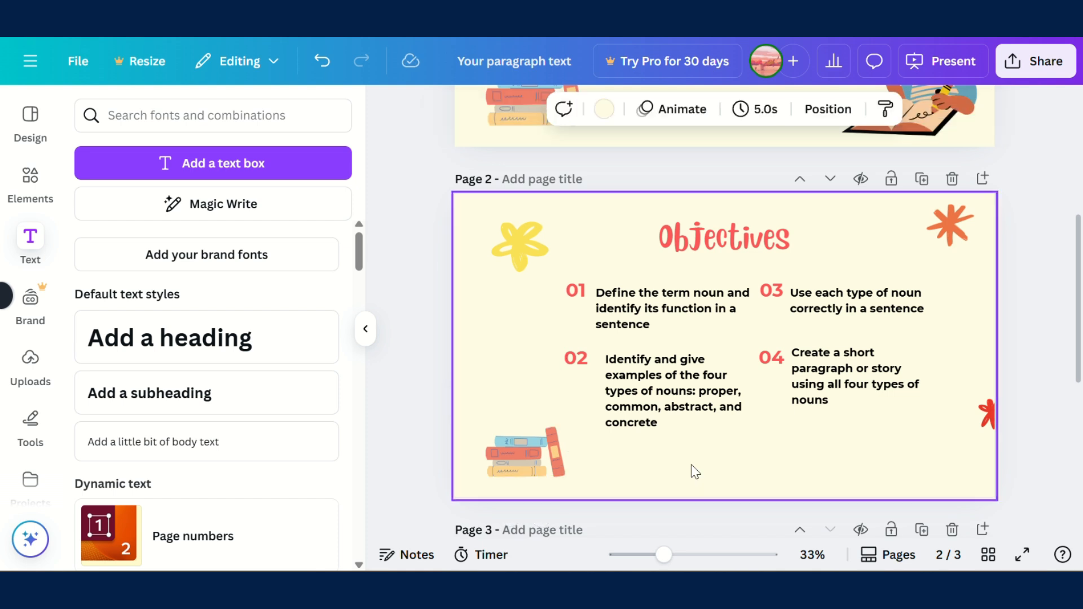
- Move the numbers 01 and 02 together with their objective texts left, away from the 03 and 04 column
left_click(572, 297)
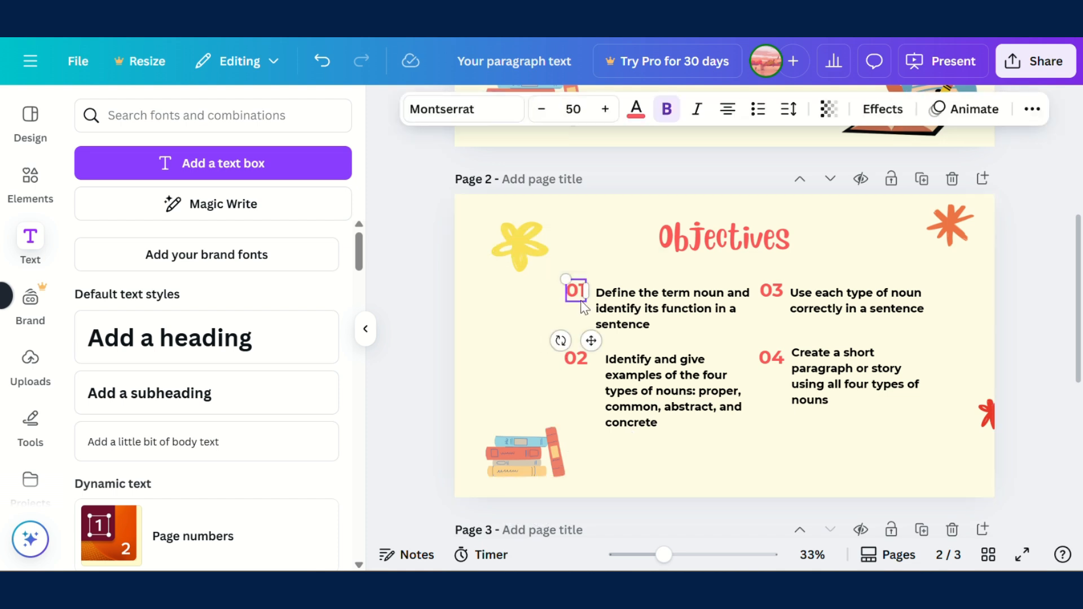
left_click(613, 317, "shift")
left_click(576, 358, "shift")
left_click(638, 395, "shift")
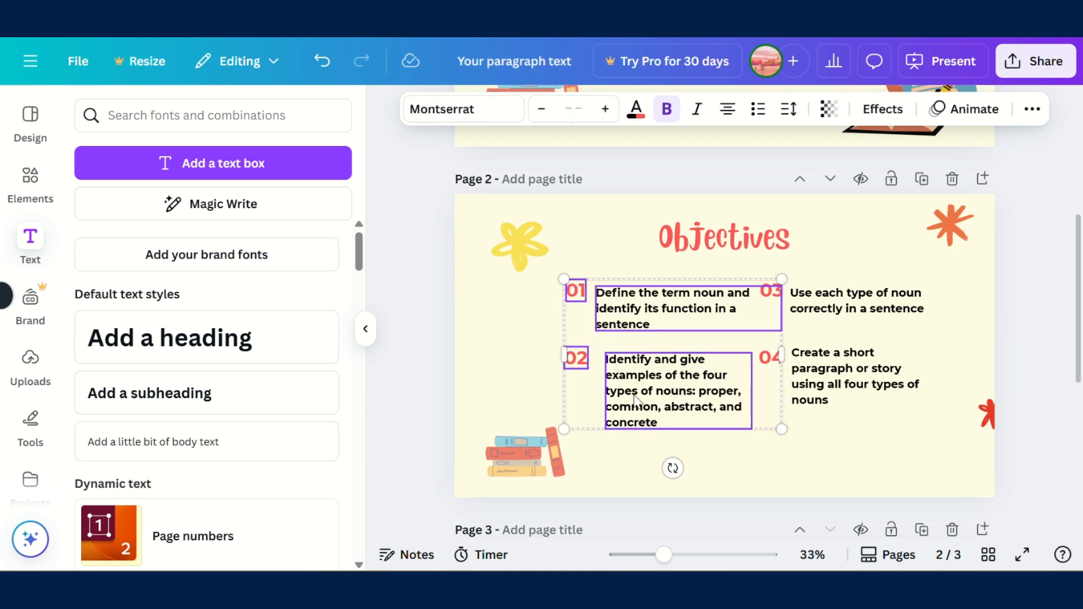
left_click_drag(636, 399, 607, 396)
left_click(795, 458)
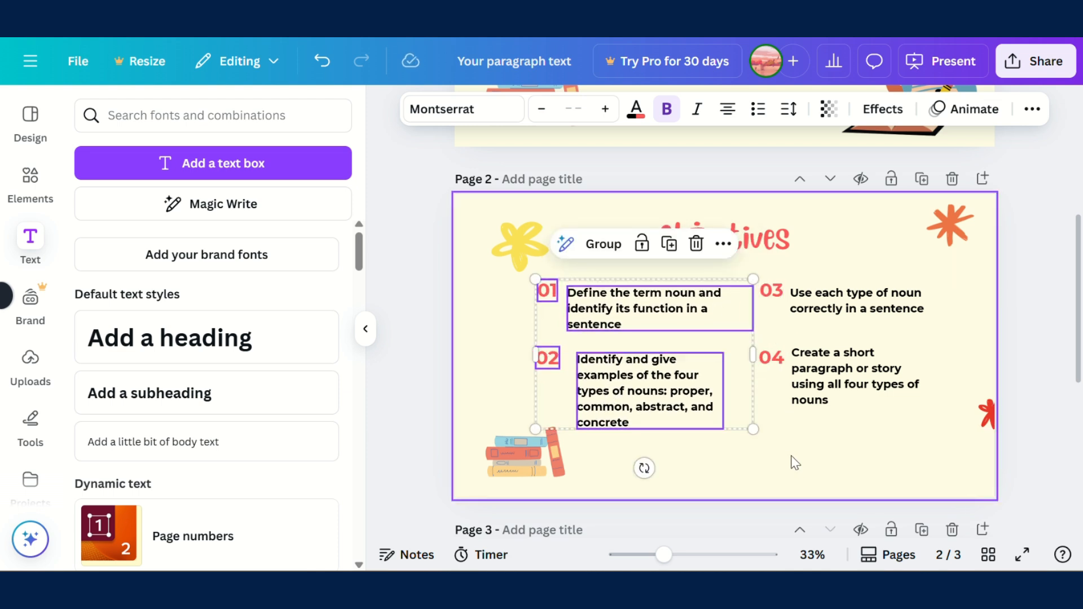